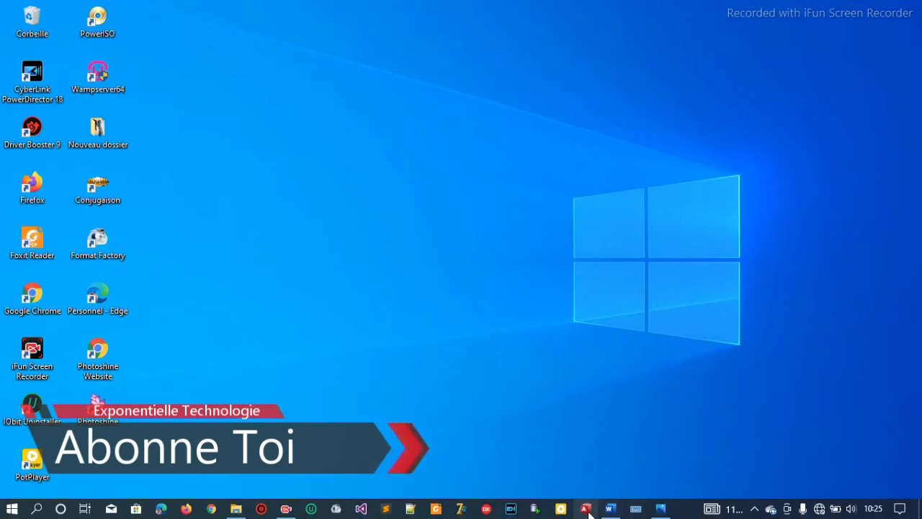
# Open Access and create a blank database named "Agence de voyage".
pyautogui.click(587, 509)
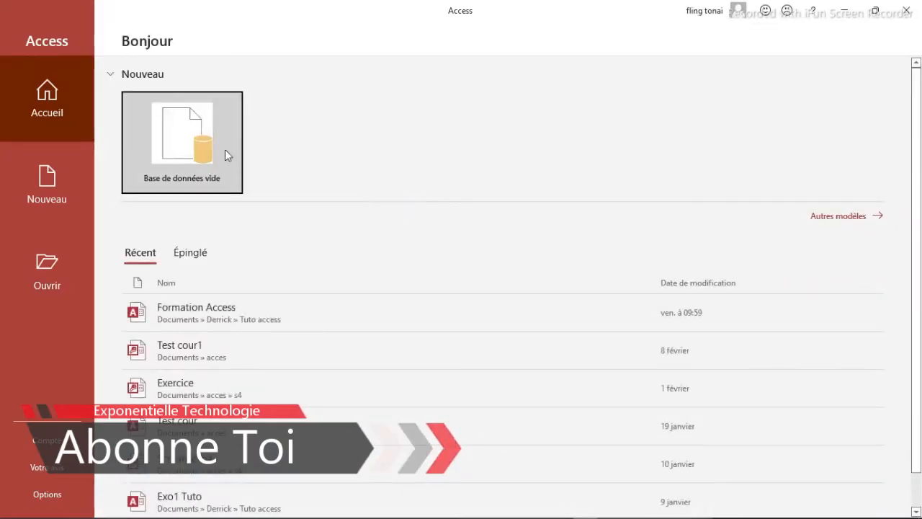
pyautogui.click(185, 147)
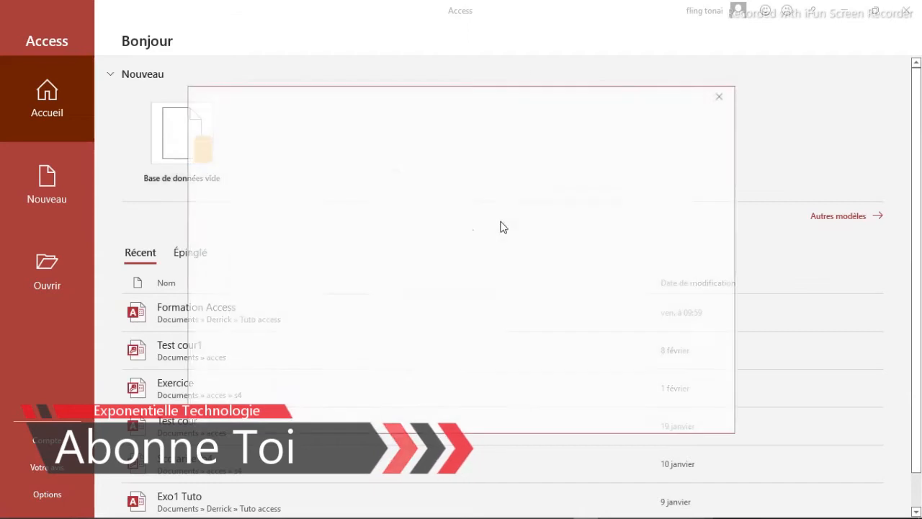
pyautogui.doubleClick(590, 185)
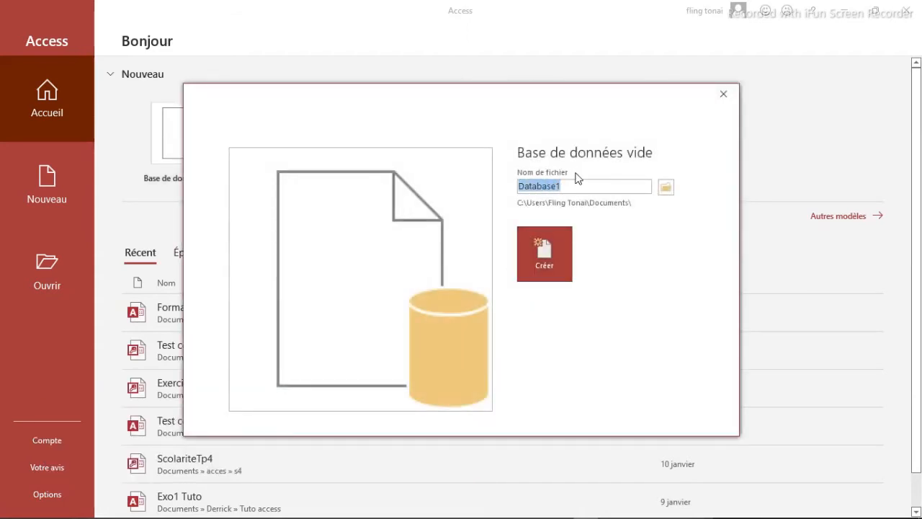
pyautogui.write('Agence')
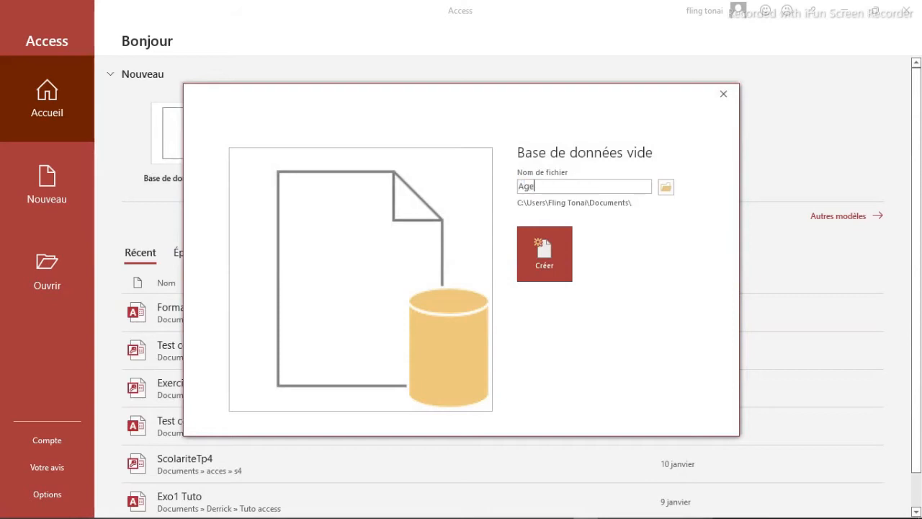
pyautogui.write(' de voyage')
pyautogui.click(547, 255)
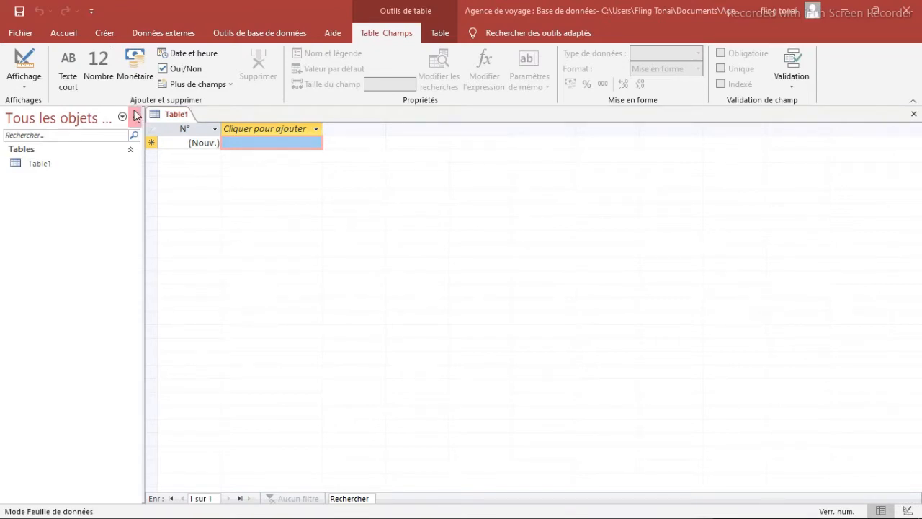
# Switch the new table to design view, saving it as TClient.
pyautogui.click(25, 64)
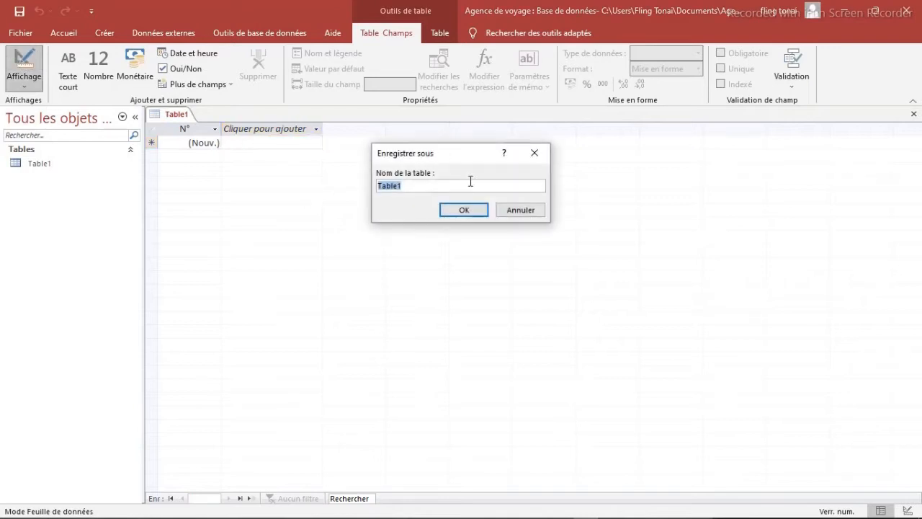
pyautogui.write('Client')
pyautogui.click(470, 210)
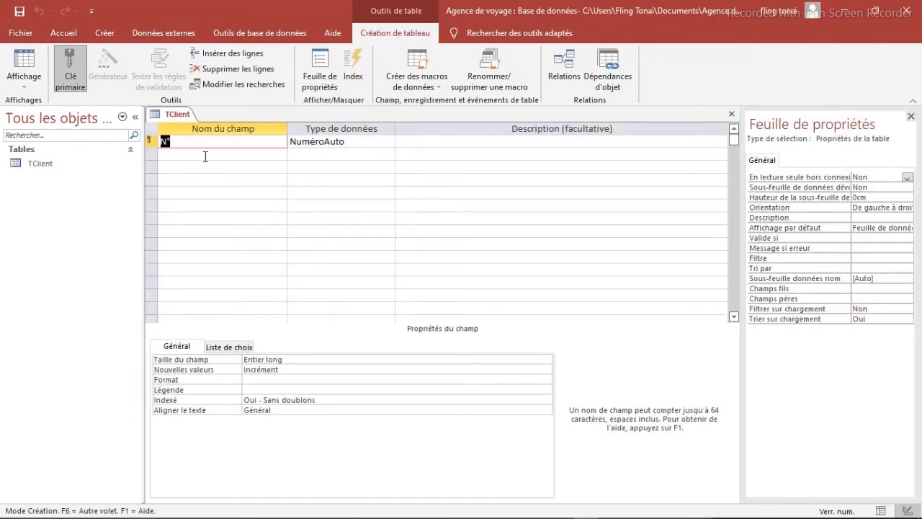
# Rename the primary key field to Code_Client, with data type Numérique and field size Octet.
pyautogui.write('C')
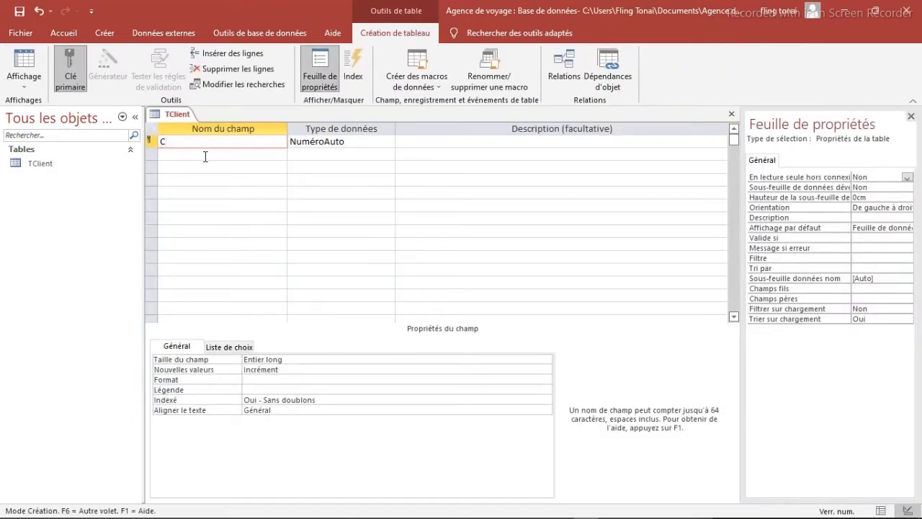
pyautogui.write('ode_Client')
pyautogui.click(375, 143)
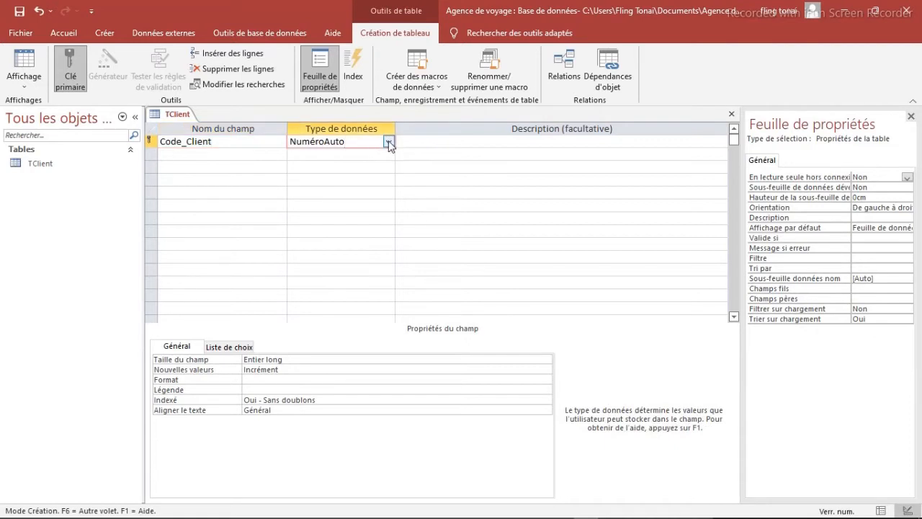
pyautogui.click(389, 143)
pyautogui.click(329, 183)
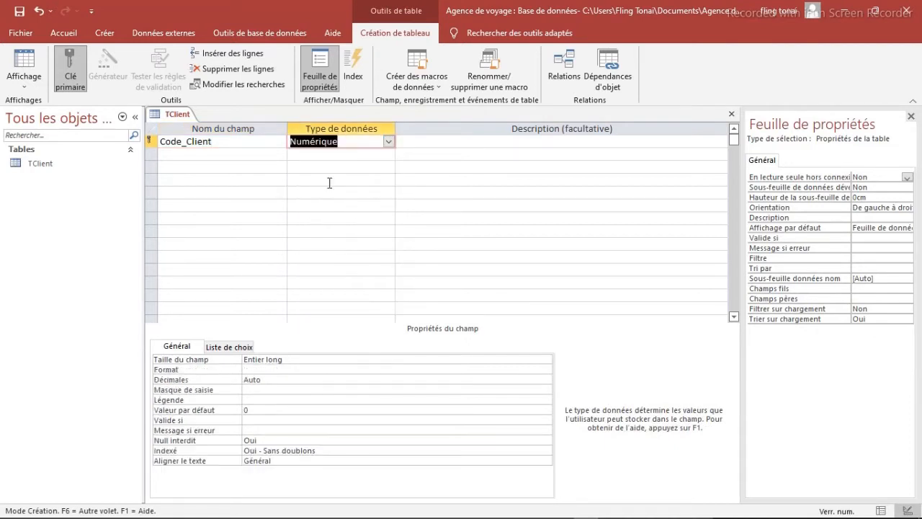
pyautogui.click(351, 359)
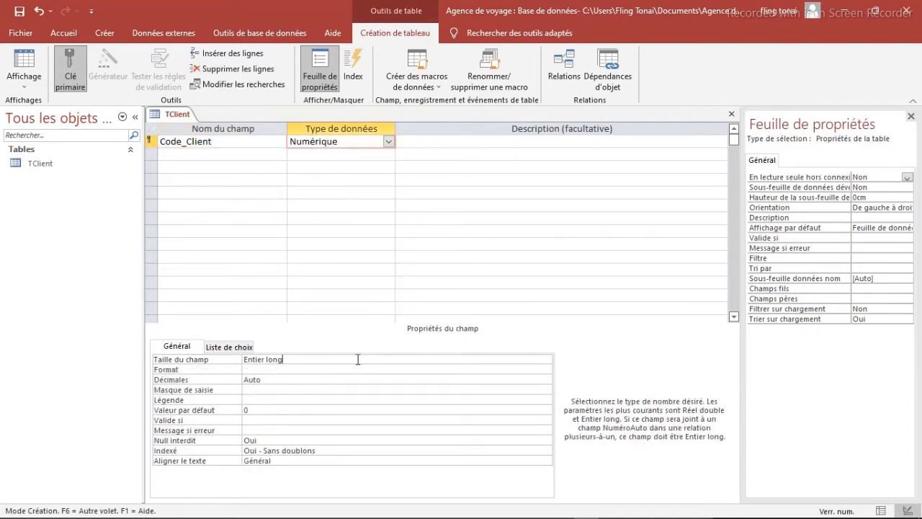
pyautogui.click(546, 359)
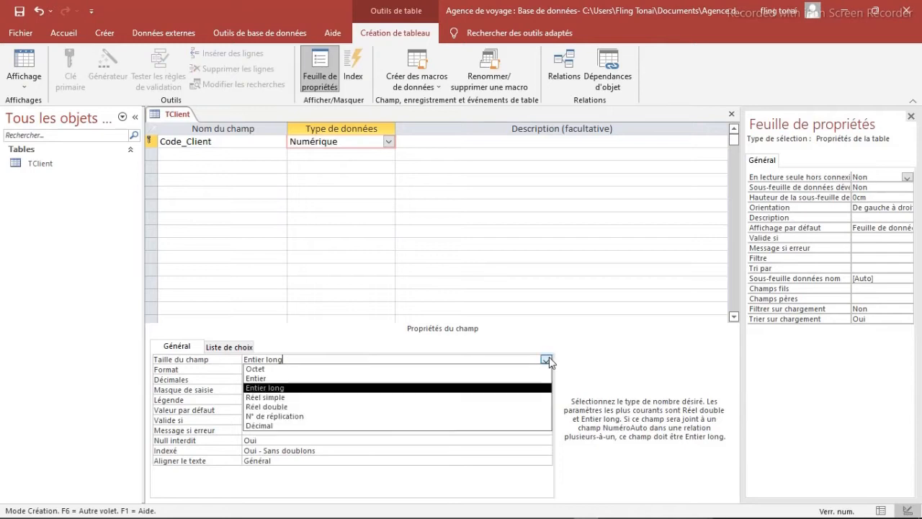
pyautogui.click(344, 370)
# Add the Texte court fields Nom, Prenom, Adresse, Ville and Num_Tel to TClient and save the table.
pyautogui.click(192, 154)
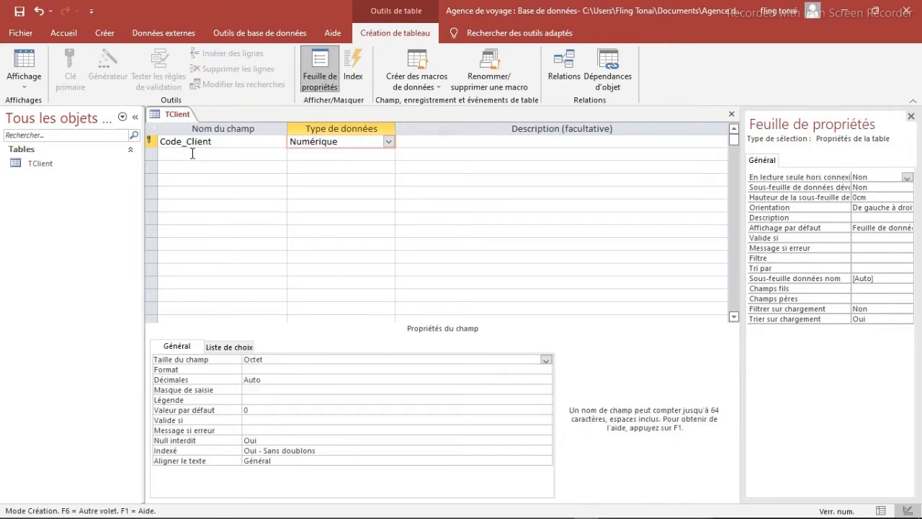
pyautogui.write('Nom')
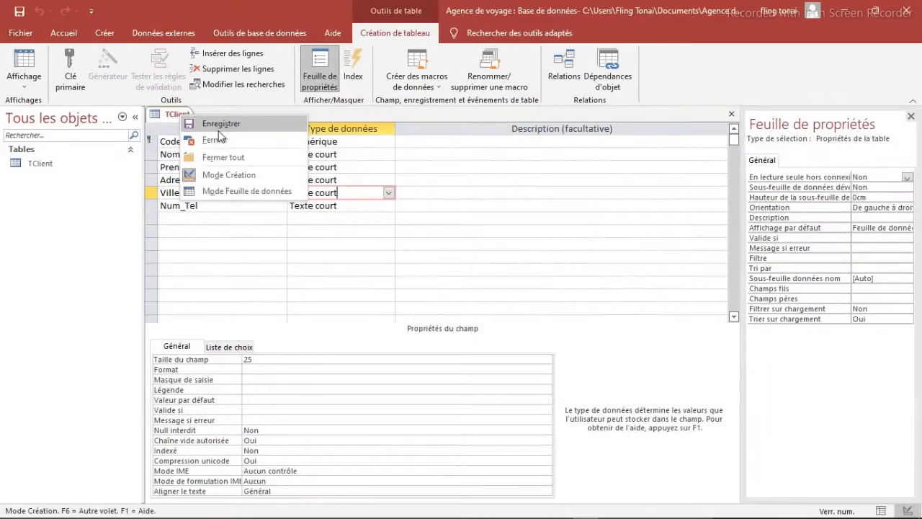
pyautogui.click(217, 129)
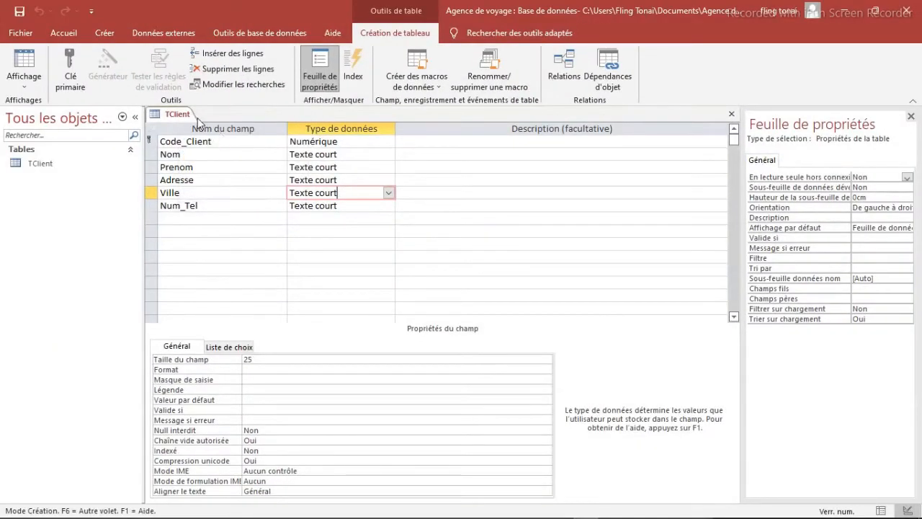
# Create the TPays and TVoyages tables in design view, and save the open TVoyages and TClient designs.
pyautogui.click(104, 33)
pyautogui.click(118, 72)
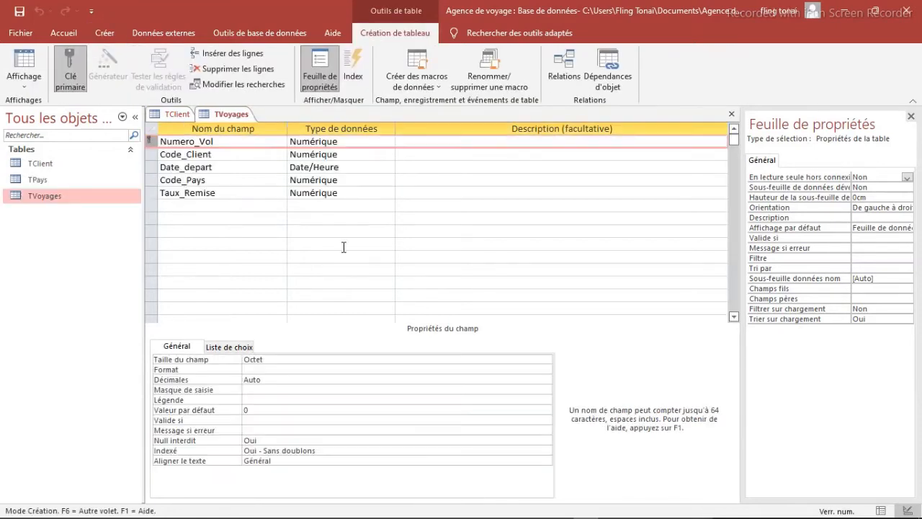
pyautogui.rightClick(226, 118)
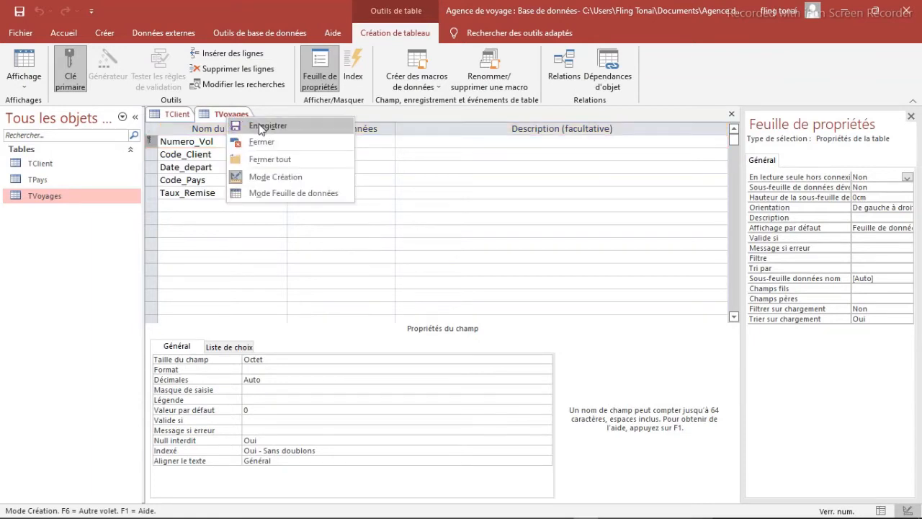
pyautogui.click(259, 125)
pyautogui.rightClick(178, 118)
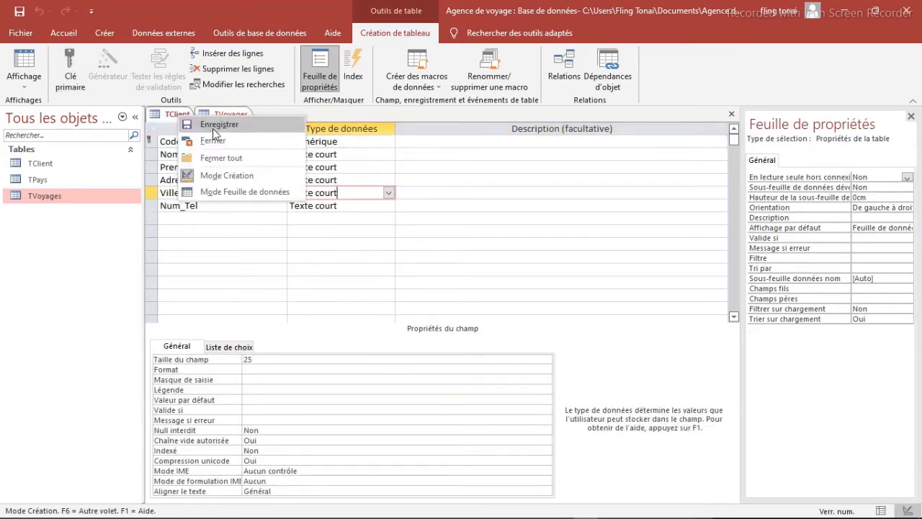
pyautogui.click(213, 128)
# Open the database relationships and add the tables TClient, TPays and TVoyages to the layout.
pyautogui.click(109, 36)
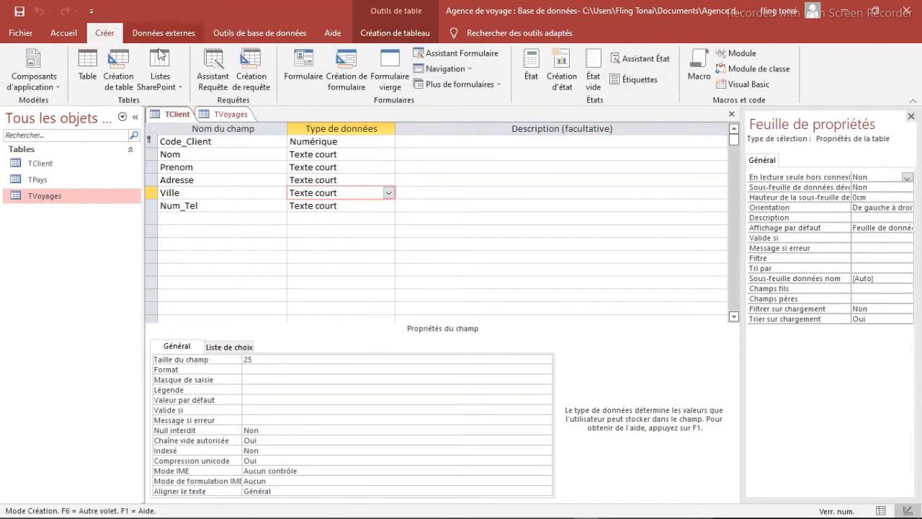
pyautogui.click(255, 34)
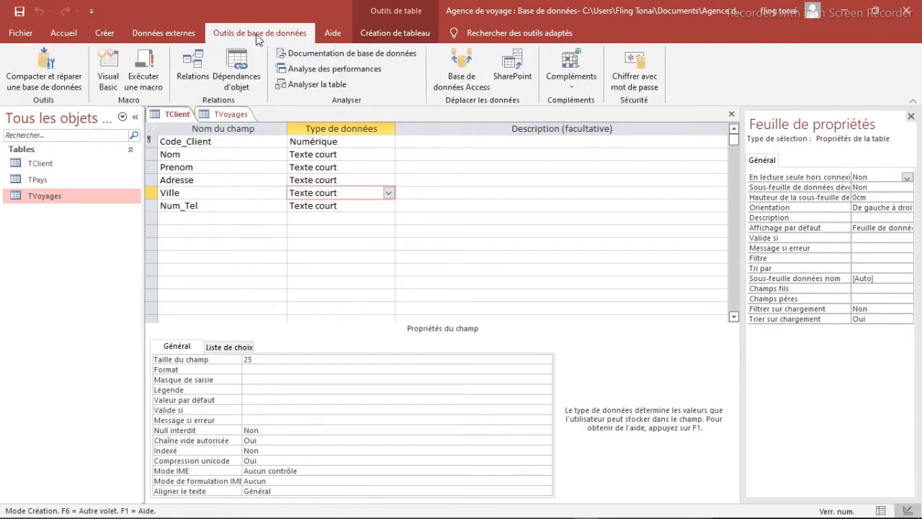
pyautogui.click(193, 69)
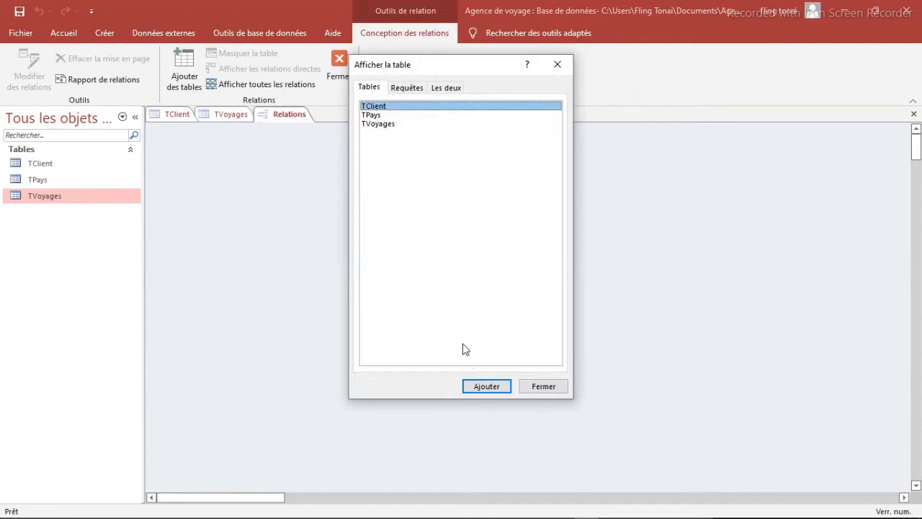
pyautogui.click(488, 387)
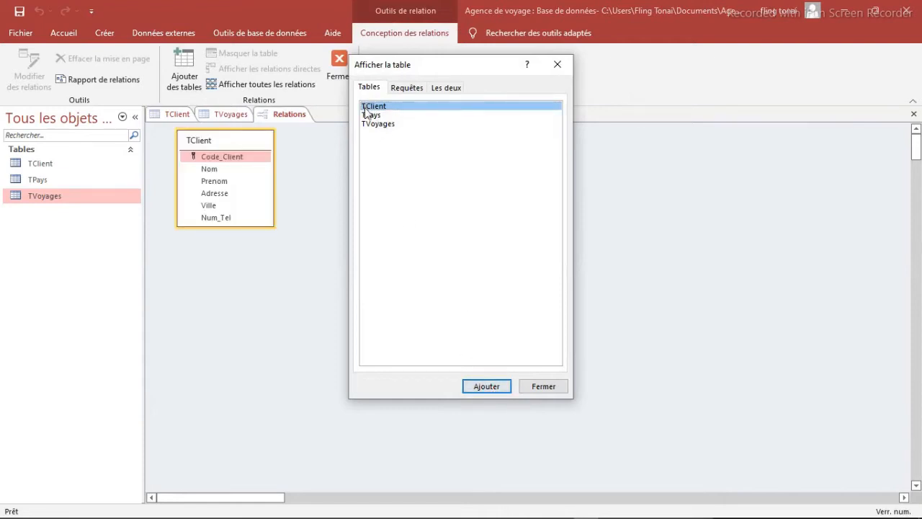
pyautogui.click(370, 116)
pyautogui.click(486, 385)
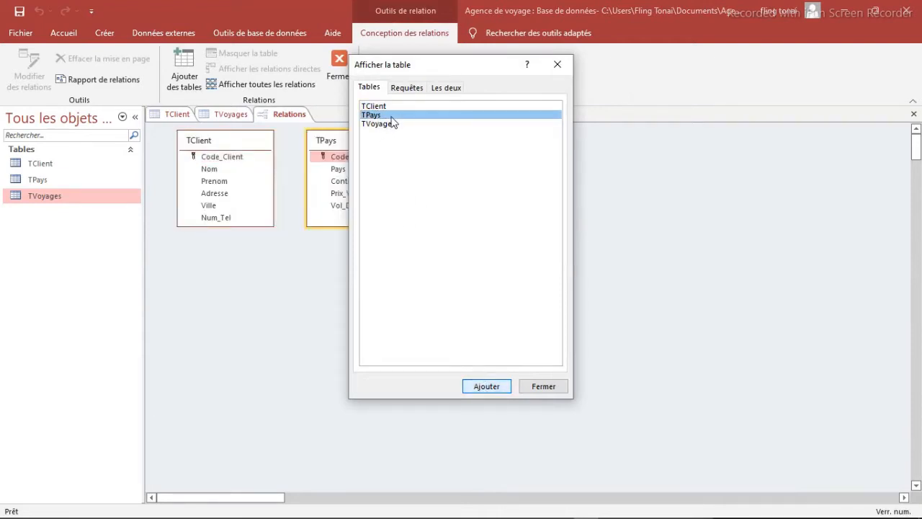
pyautogui.click(385, 125)
pyautogui.click(485, 387)
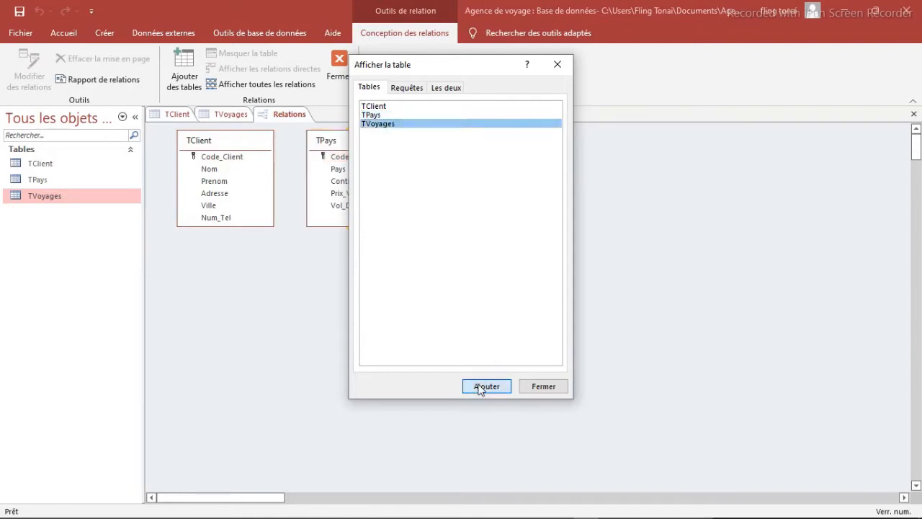
pyautogui.click(553, 387)
# Arrange the relationship layout with TVoyages below and between TClient and TPays.
pyautogui.moveTo(481, 144); pyautogui.dragTo(349, 317)
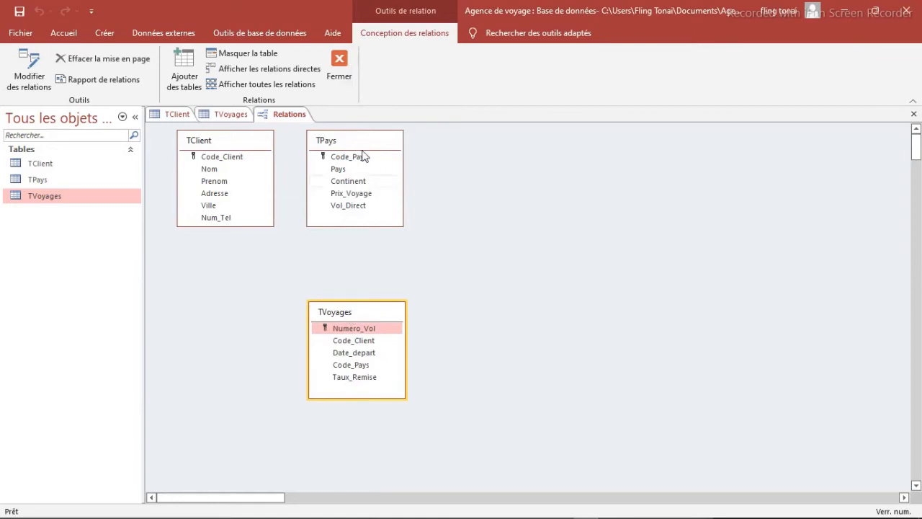
pyautogui.moveTo(364, 140); pyautogui.dragTo(608, 160)
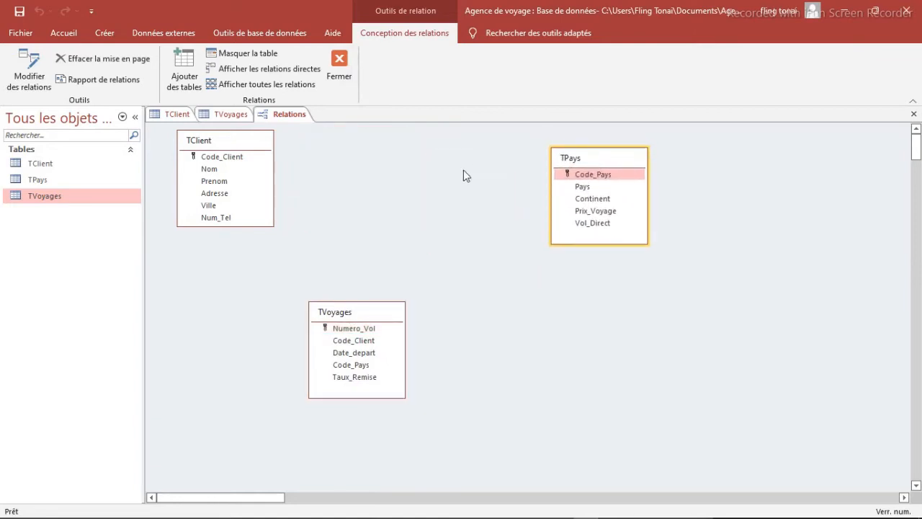
pyautogui.click(373, 318)
pyautogui.moveTo(373, 317); pyautogui.dragTo(441, 288)
pyautogui.moveTo(579, 156); pyautogui.dragTo(579, 142)
pyautogui.moveTo(259, 141); pyautogui.dragTo(265, 151)
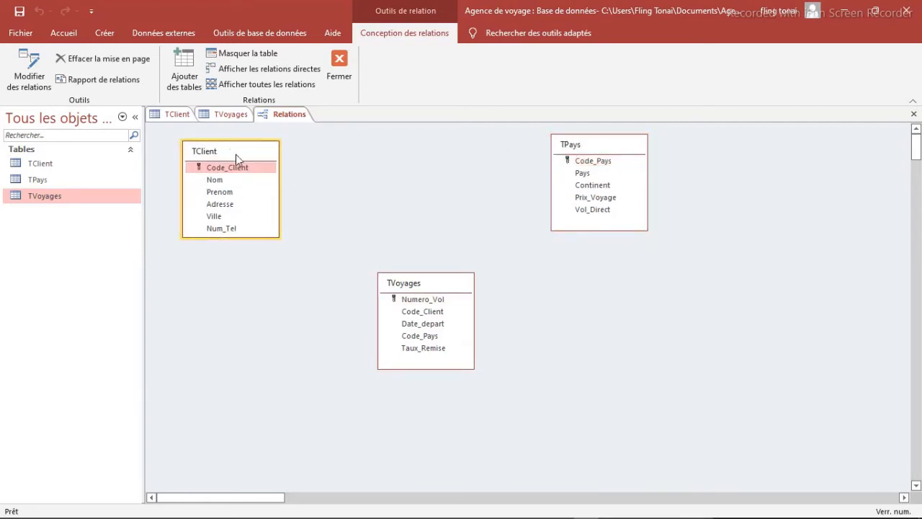
# Try to relate Code_Client in TClient to Code_Client in TVoyages with referential integrity, cascade update and cascade delete.
pyautogui.moveTo(227, 170); pyautogui.dragTo(396, 311)
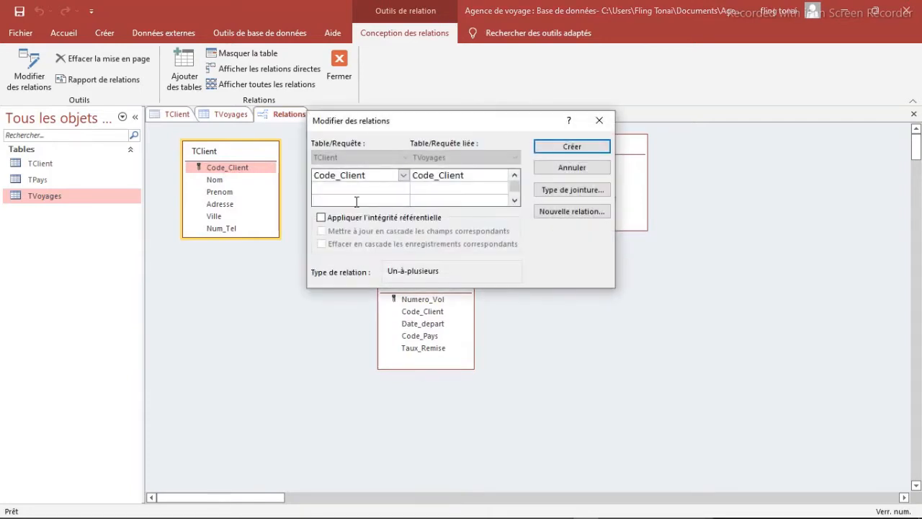
pyautogui.click(321, 218)
pyautogui.click(321, 230)
pyautogui.click(321, 244)
pyautogui.click(543, 152)
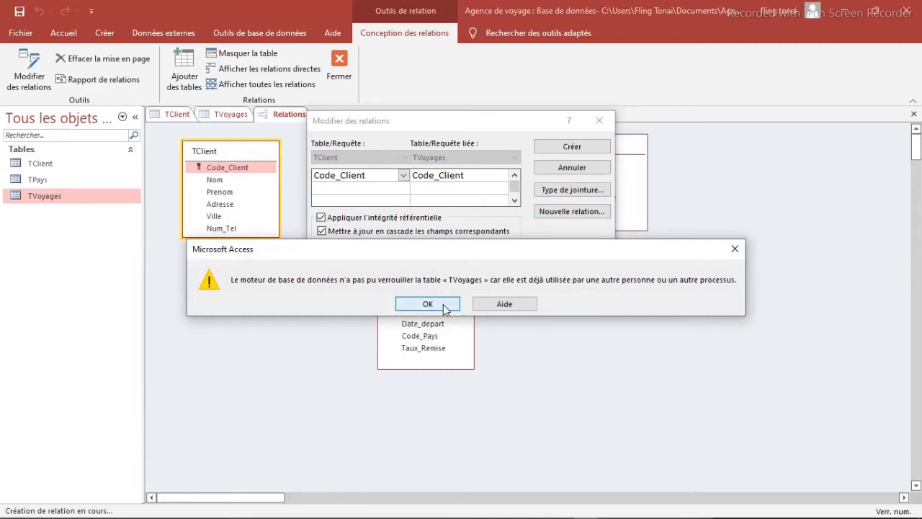
pyautogui.click(428, 303)
pyautogui.click(599, 120)
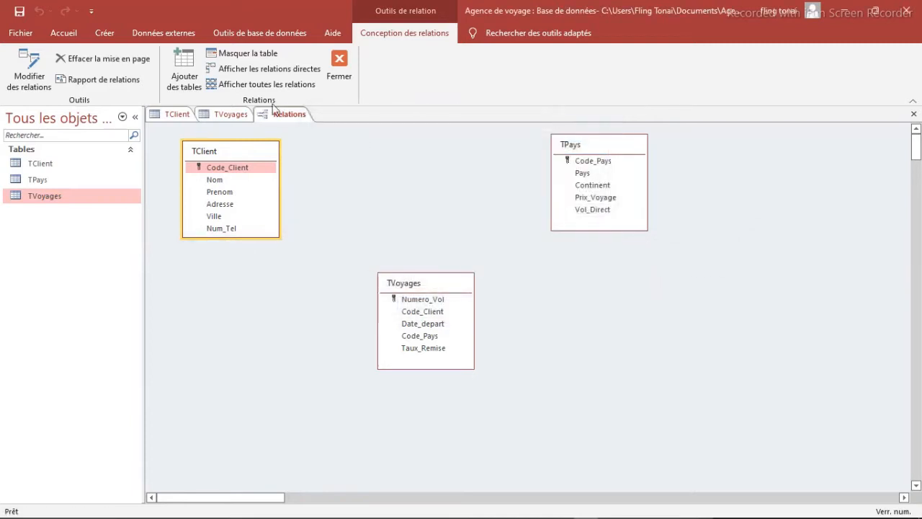
# Close the TVoyages and TClient table designs, keeping the relationships layout open.
pyautogui.click(222, 116)
pyautogui.rightClick(222, 116)
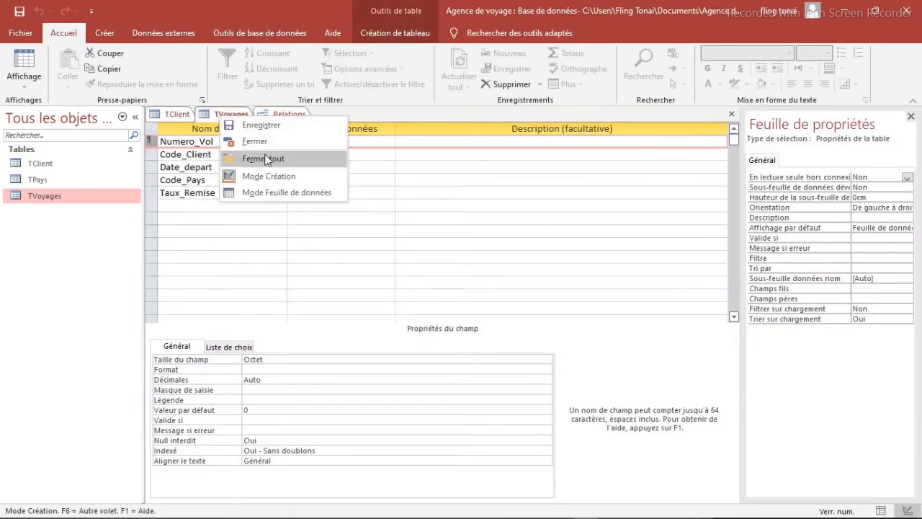
pyautogui.click(254, 141)
pyautogui.rightClick(171, 116)
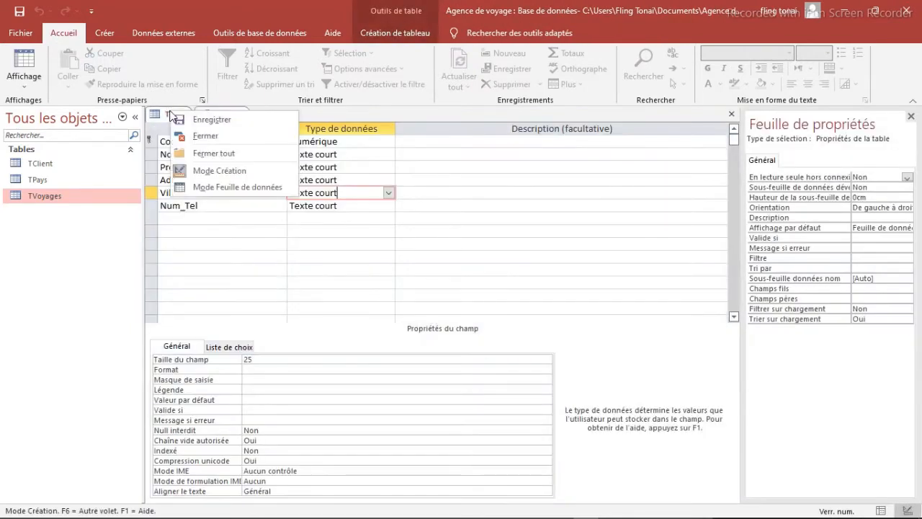
pyautogui.click(205, 135)
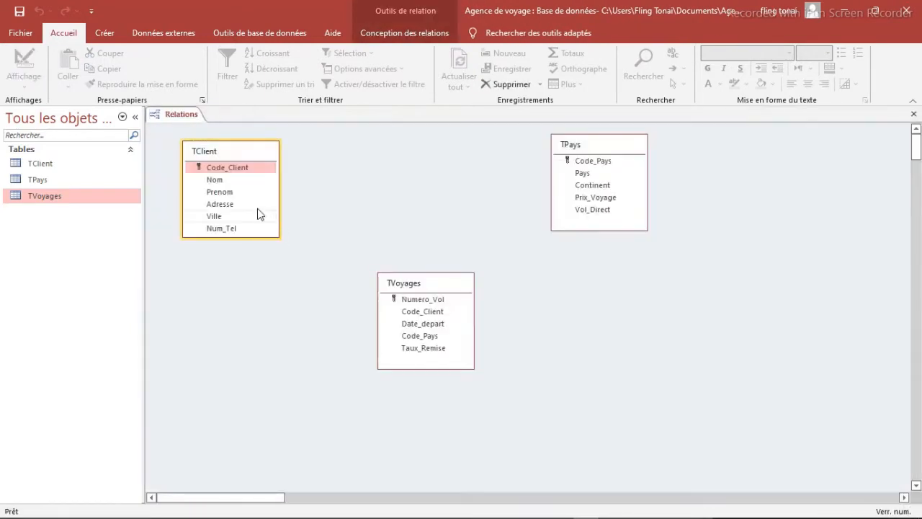
# Relate Code_Client in TClient to Numero_Vol in TVoyages with referential integrity, cascade update and cascade delete.
pyautogui.moveTo(234, 171); pyautogui.dragTo(385, 301)
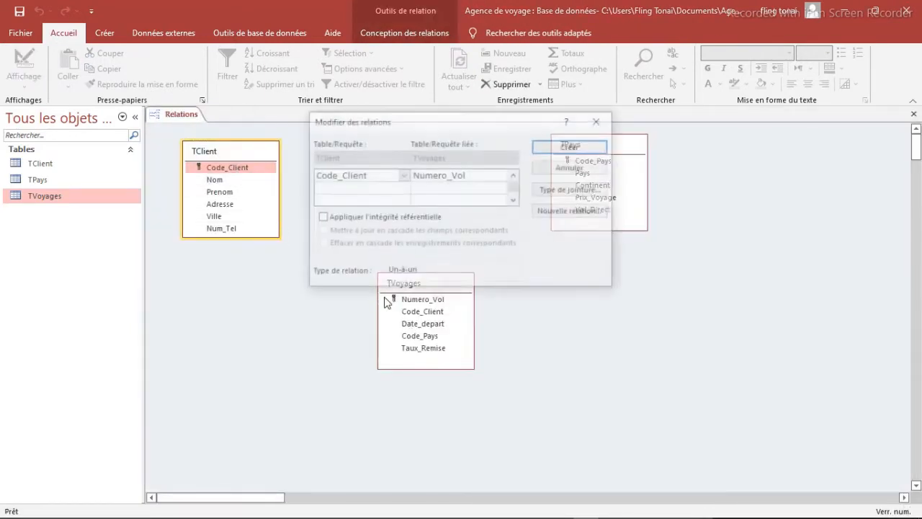
pyautogui.click(321, 217)
pyautogui.click(322, 231)
pyautogui.click(321, 243)
pyautogui.click(569, 146)
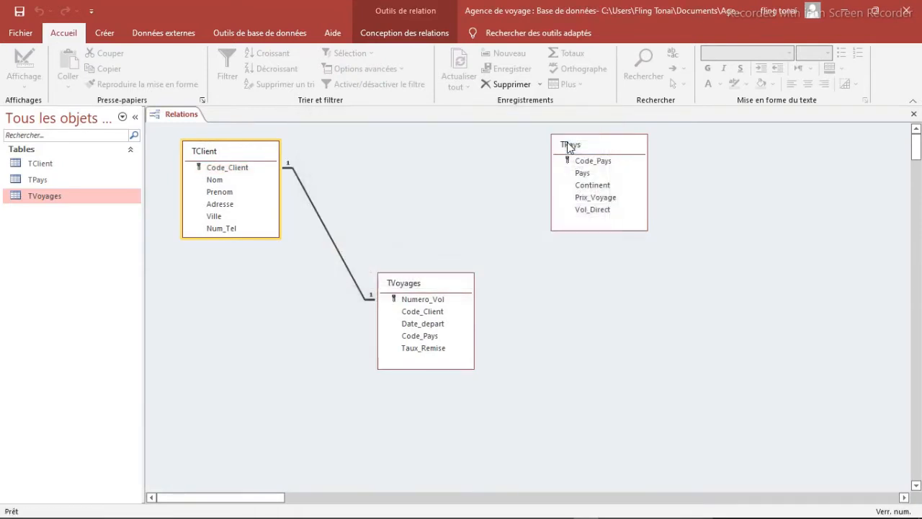
# Relate Code_Pays in TPays to Code_Pays in TVoyages with referential integrity enforced.
pyautogui.moveTo(585, 164); pyautogui.dragTo(473, 336)
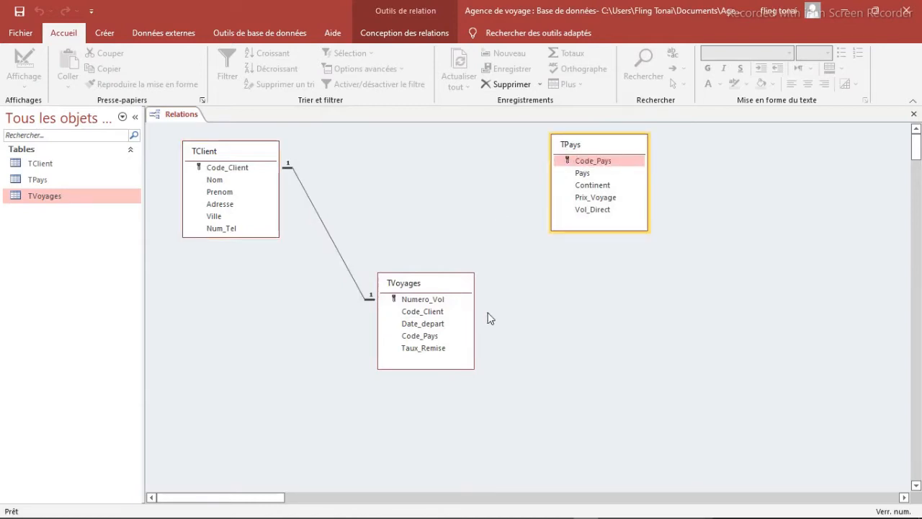
pyautogui.click(581, 161)
pyautogui.moveTo(581, 162); pyautogui.dragTo(516, 292)
pyautogui.moveTo(439, 334); pyautogui.dragTo(439, 333)
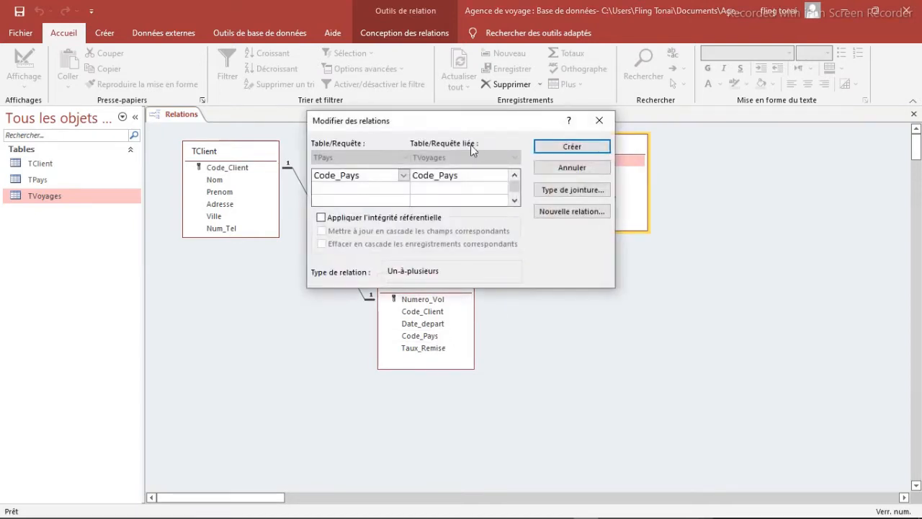
pyautogui.click(321, 218)
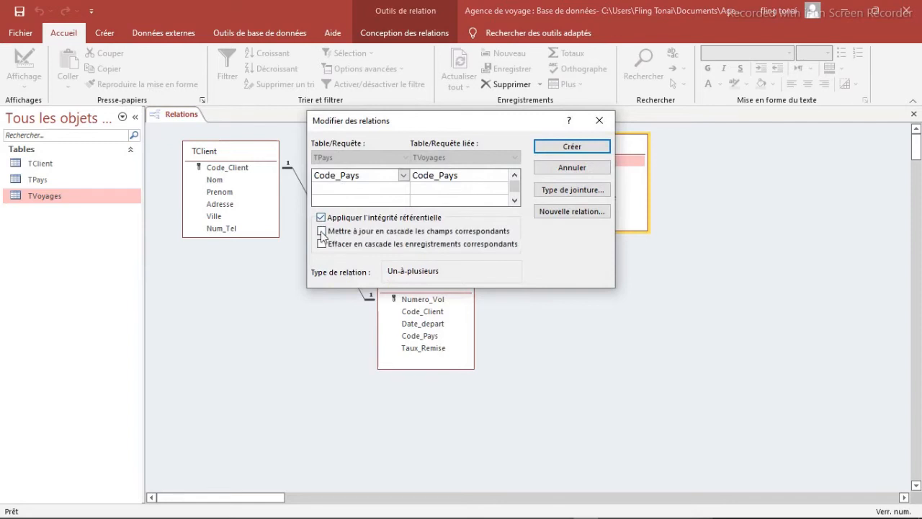
pyautogui.click(580, 146)
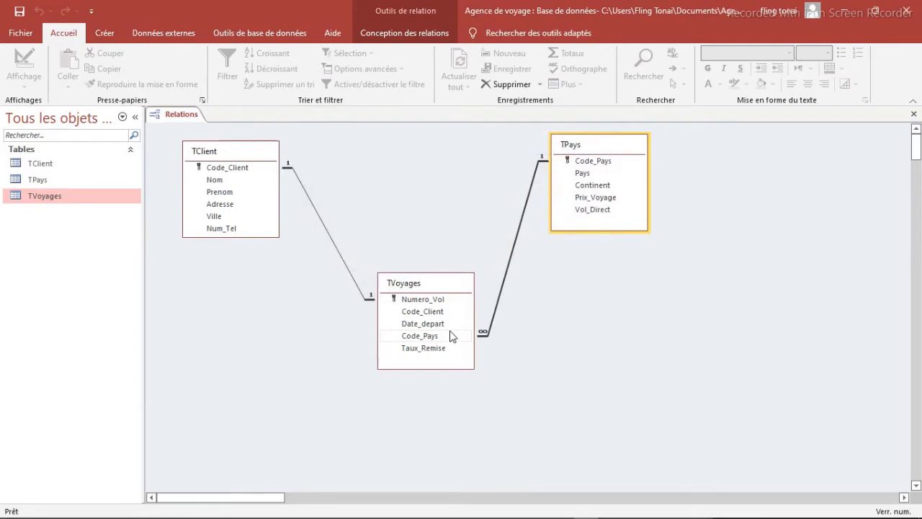
# Delete the existing relationship between TClient and TVoyages.
pyautogui.click(345, 262)
pyautogui.press('Delete')
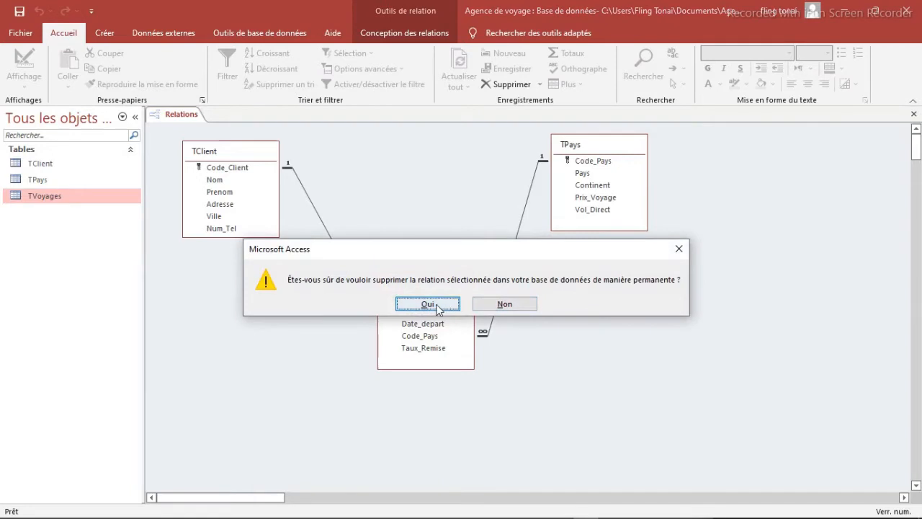
pyautogui.click(428, 304)
# Relate Code_Client in TClient to Code_Client in TVoyages with referential integrity, cascade update and cascade delete.
pyautogui.moveTo(231, 171); pyautogui.dragTo(398, 313)
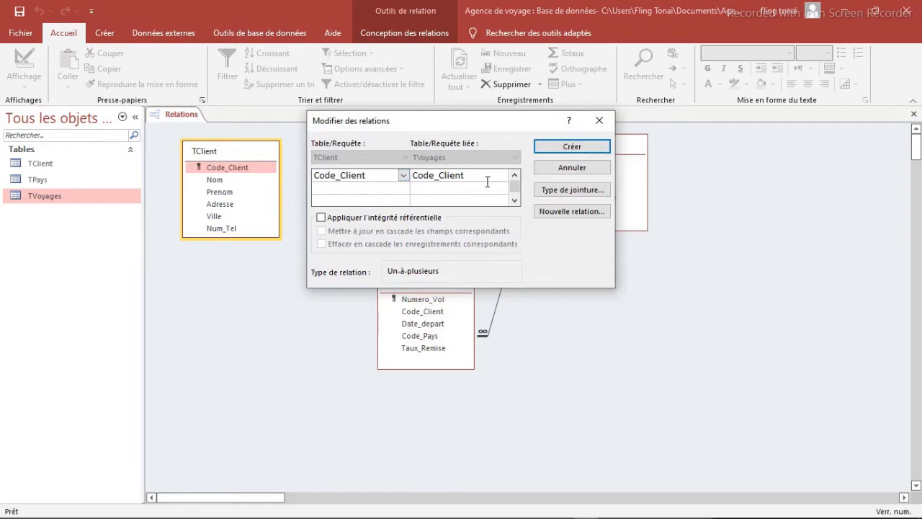
pyautogui.click(322, 218)
pyautogui.click(321, 232)
pyautogui.click(321, 244)
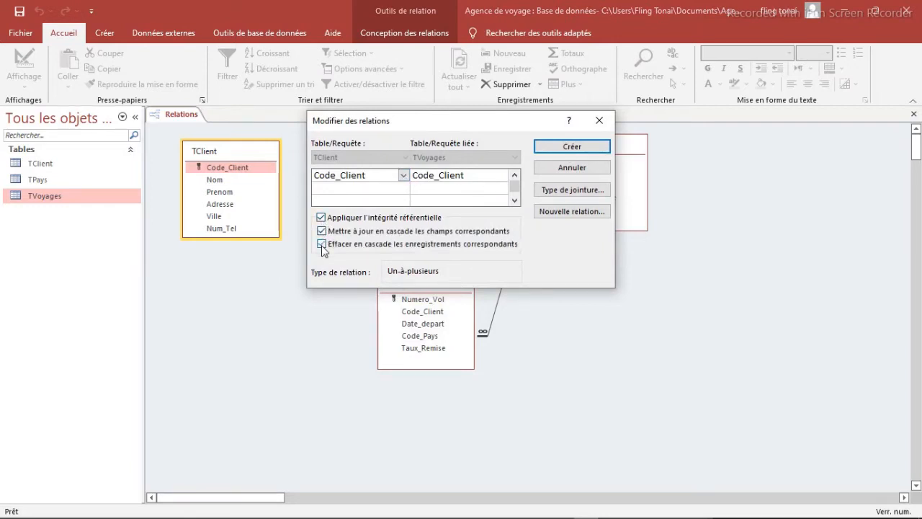
pyautogui.click(569, 147)
# Move TVoyages slightly up between the other two tables and save the relationships layout.
pyautogui.click(413, 283)
pyautogui.moveTo(413, 283); pyautogui.dragTo(423, 266)
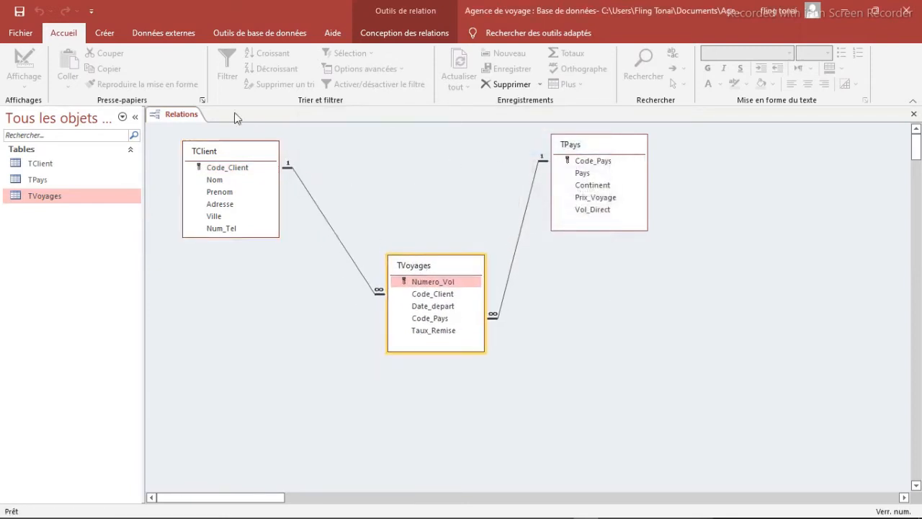
pyautogui.rightClick(180, 116)
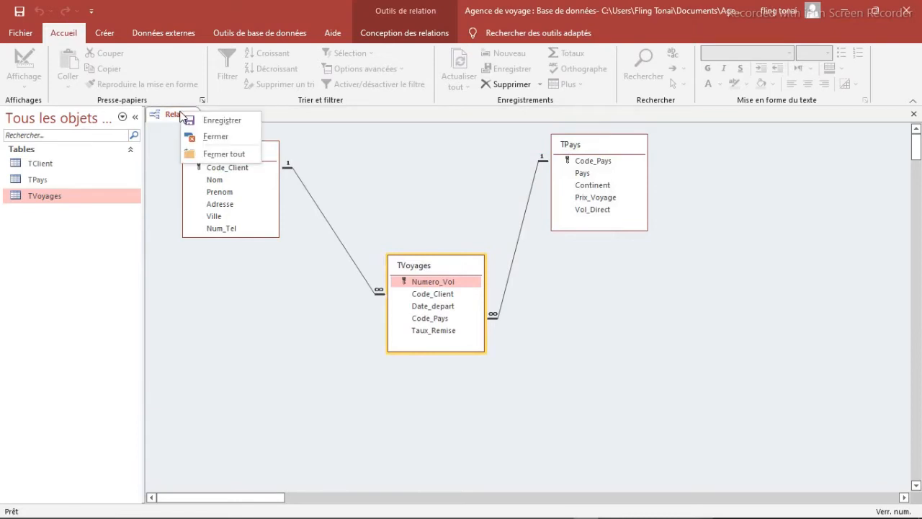
pyautogui.click(224, 117)
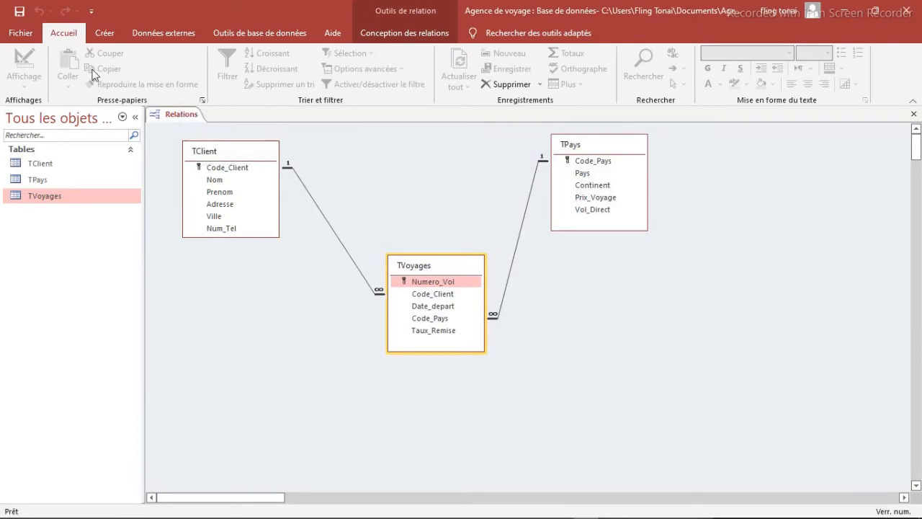
# Create a new blank form in design view.
pyautogui.click(104, 33)
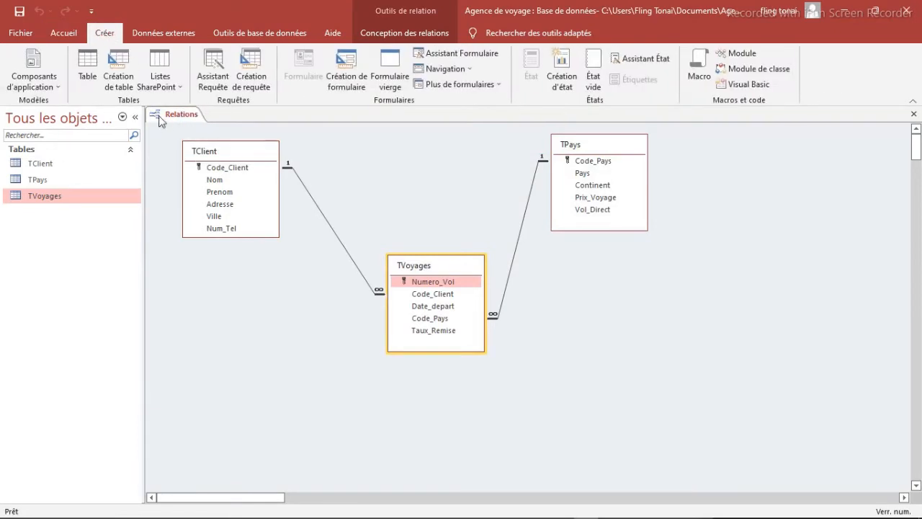
pyautogui.click(49, 164)
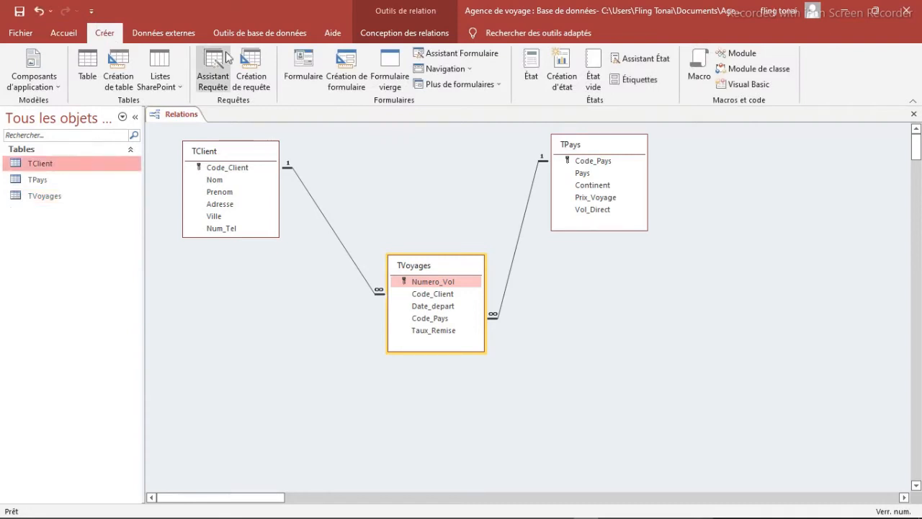
pyautogui.click(427, 356)
pyautogui.press('capslock')
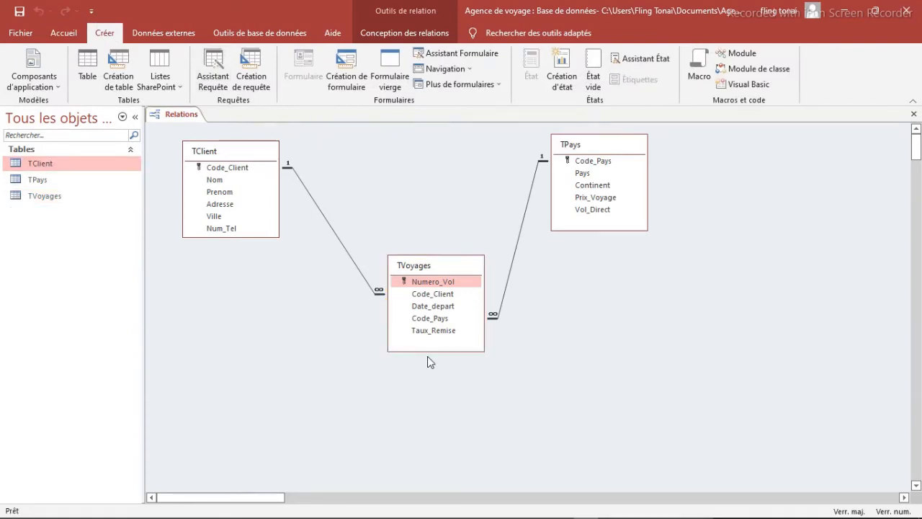
pyautogui.click(347, 69)
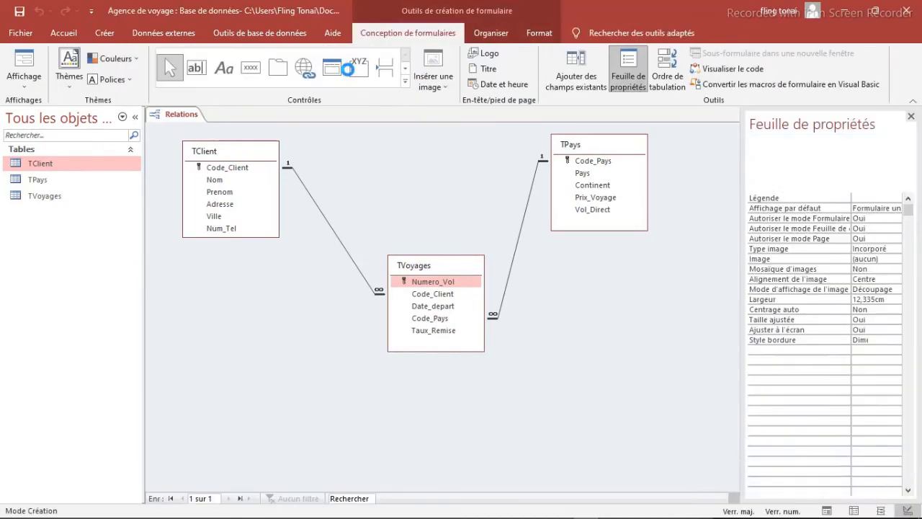
# Add a label about 9.9 cm wide and 1.5 cm high near the top of the Détail section, reading "SAISIE DES VOYAGES".
pyautogui.click(224, 67)
pyautogui.moveTo(174, 164); pyautogui.dragTo(425, 202)
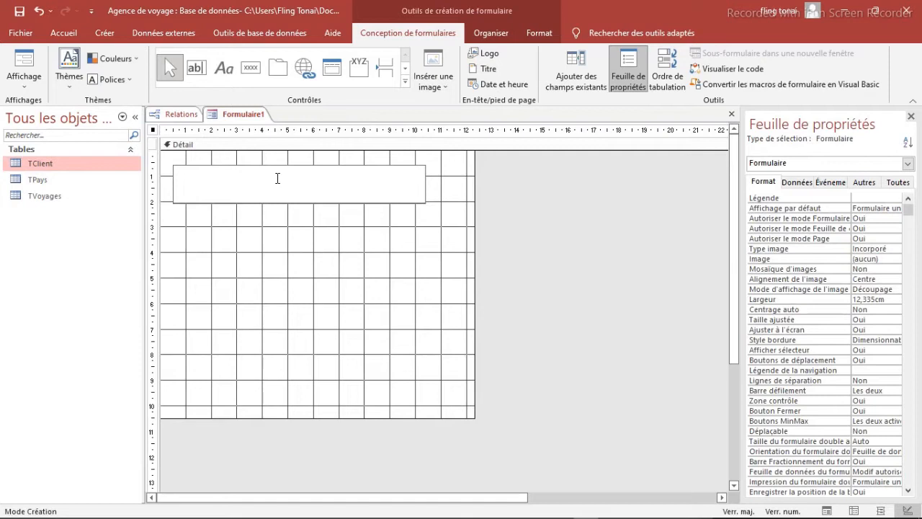
pyautogui.write('SAISIE DES VOYAGE')
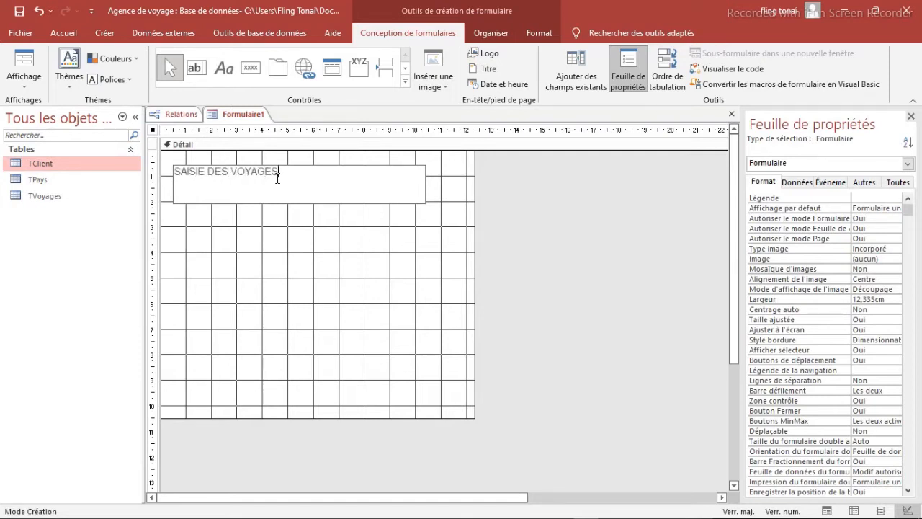
pyautogui.write('S')
pyautogui.moveTo(285, 175); pyautogui.dragTo(175, 173)
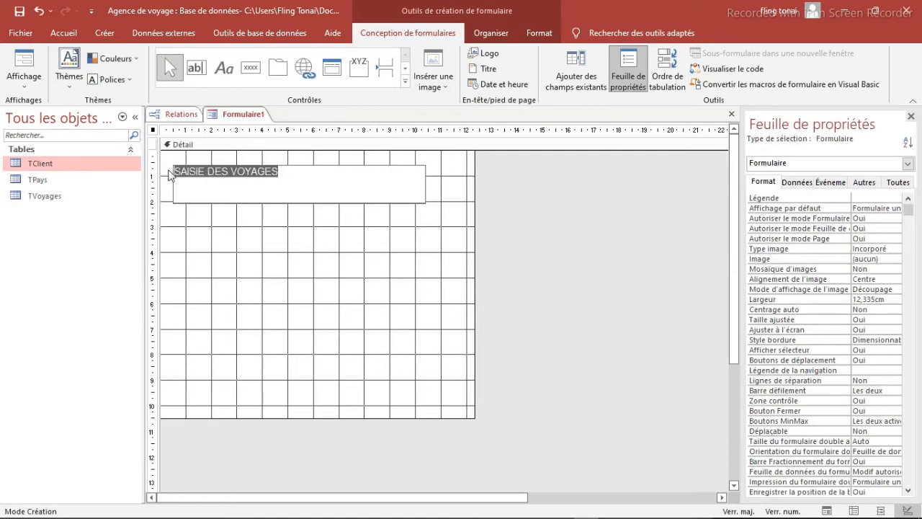
pyautogui.click(131, 77)
pyautogui.click(138, 257)
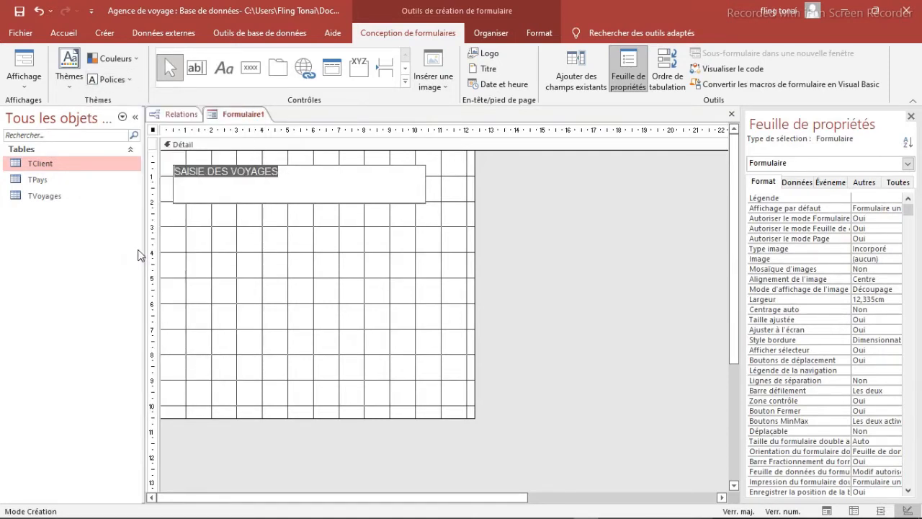
# Format the SAISIE DES VOYAGES label with font size 20 and red text (#ED1C24).
pyautogui.click(63, 32)
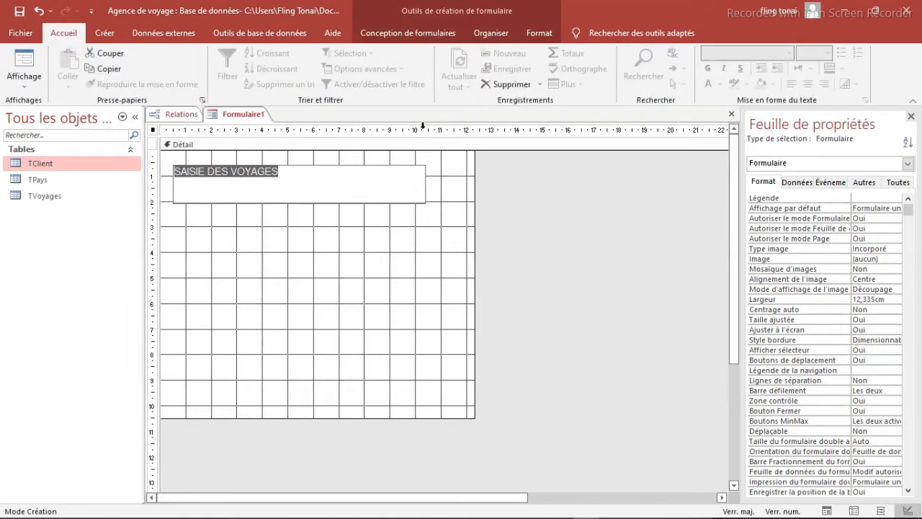
pyautogui.click(239, 172)
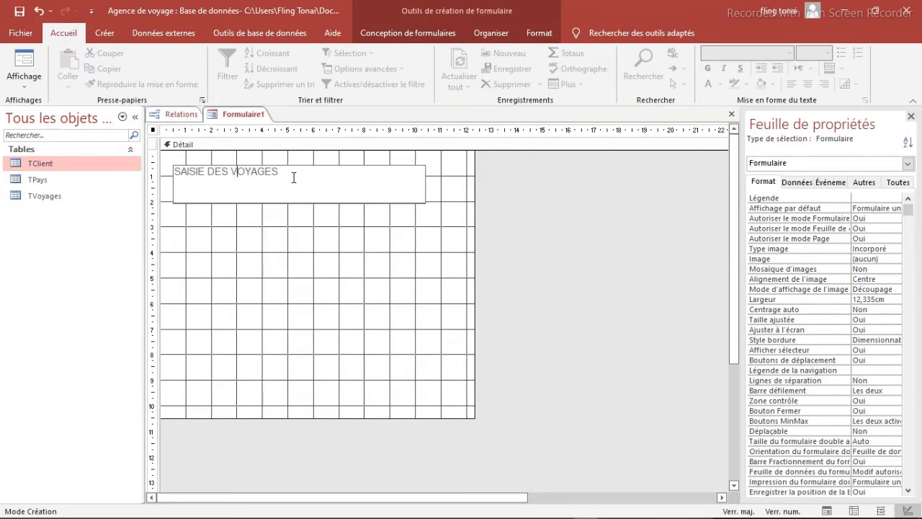
pyautogui.click(277, 210)
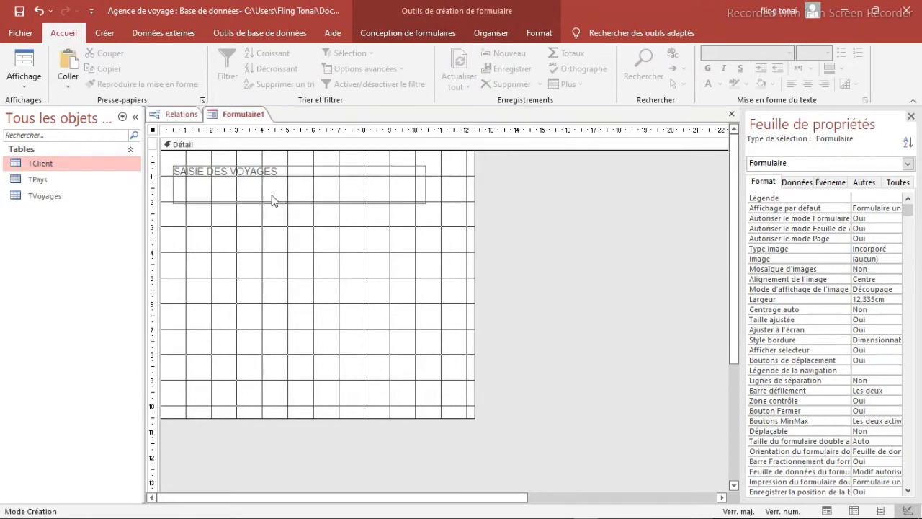
pyautogui.click(258, 179)
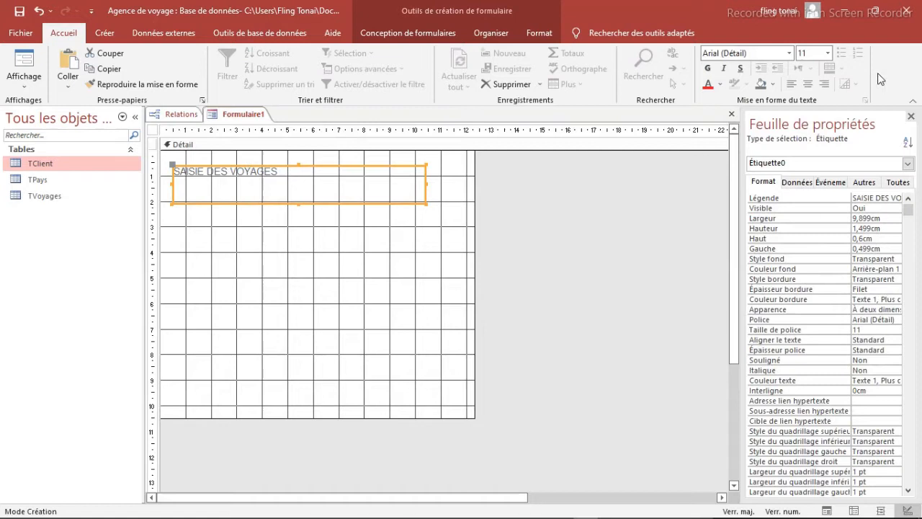
pyautogui.click(828, 53)
pyautogui.click(812, 174)
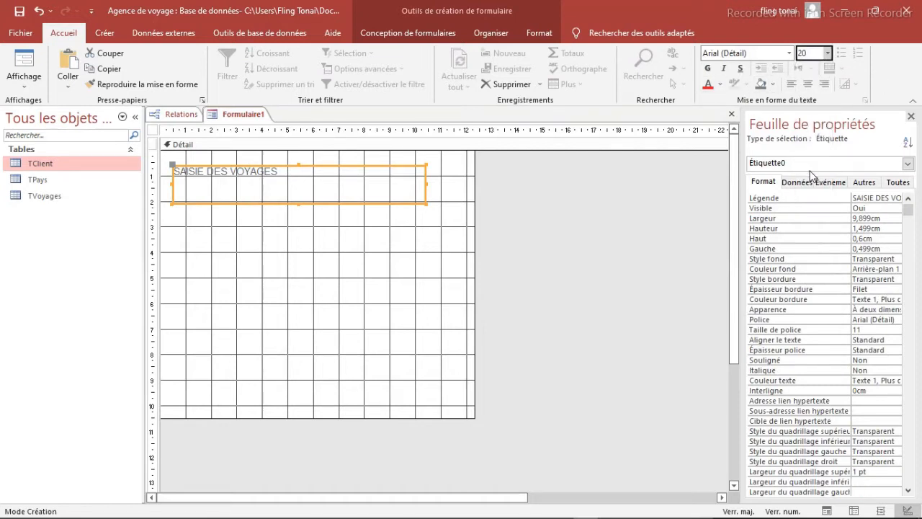
pyautogui.click(707, 83)
pyautogui.click(343, 220)
# Move the title label to about 1.6 cm from the form's left edge and shrink it to about 8.2 by 1 cm.
pyautogui.click(298, 189)
pyautogui.moveTo(240, 168); pyautogui.dragTo(267, 166)
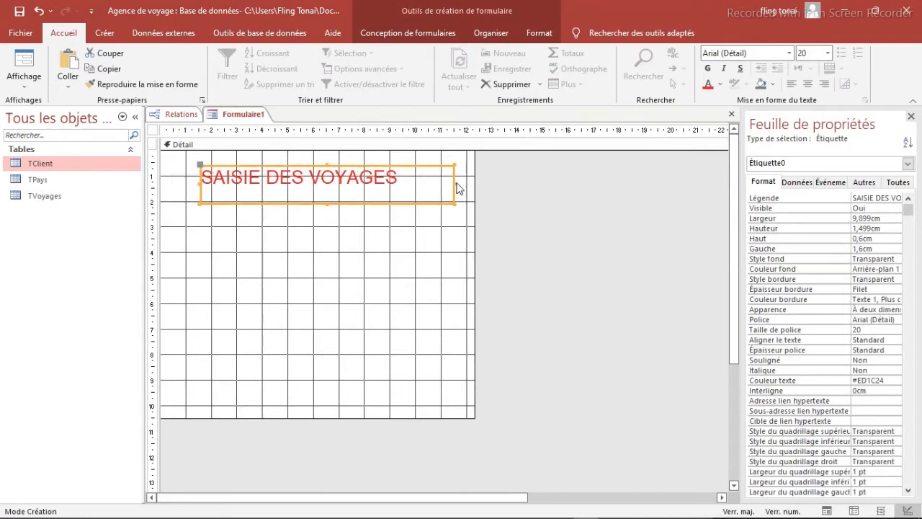
pyautogui.moveTo(456, 181); pyautogui.dragTo(413, 184)
pyautogui.moveTo(303, 203); pyautogui.dragTo(303, 193)
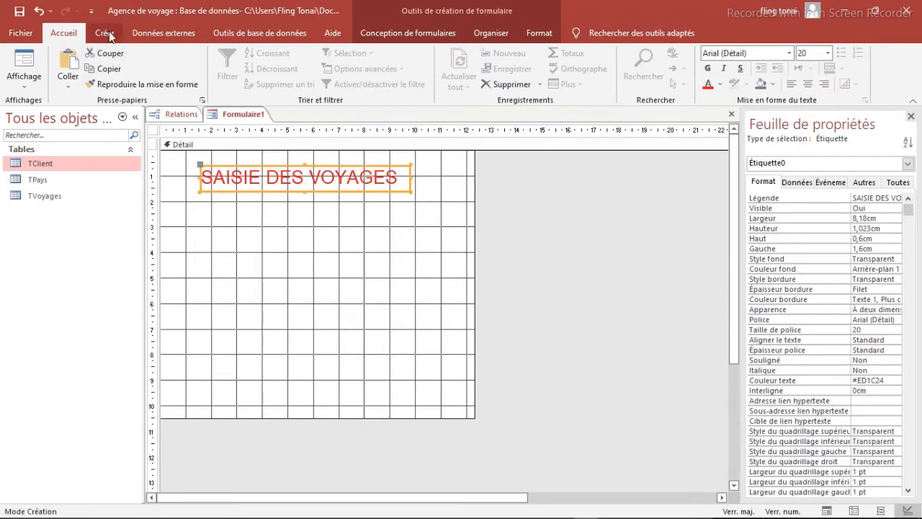
# Try to draw a horizontal line beneath the title across the full width of the form.
pyautogui.click(447, 34)
pyautogui.click(404, 81)
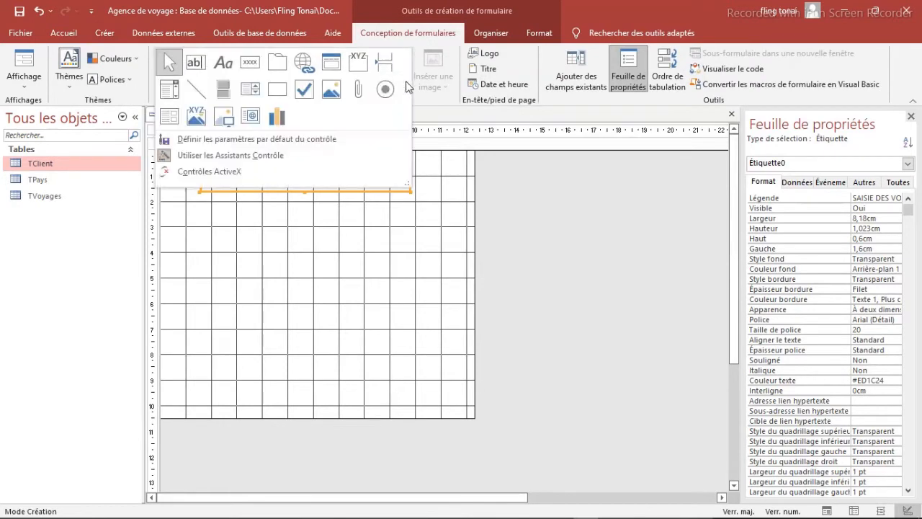
pyautogui.click(196, 90)
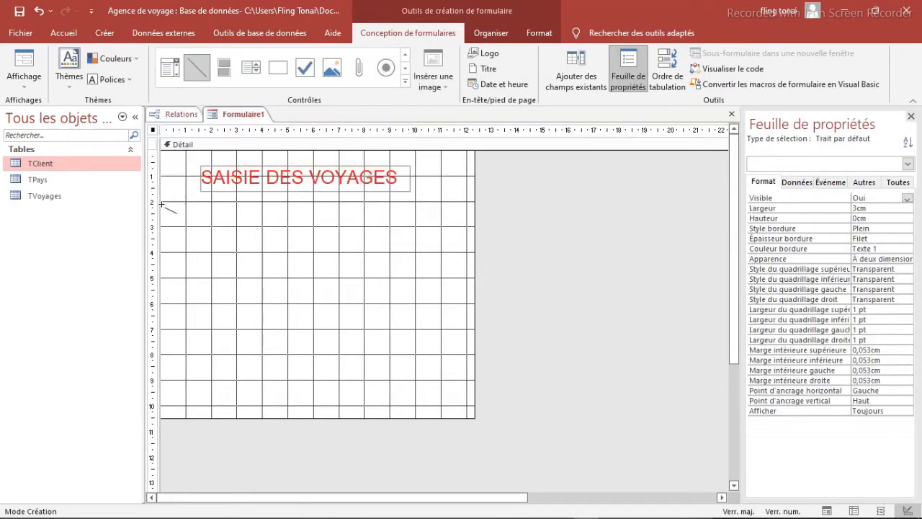
pyautogui.moveTo(160, 203); pyautogui.dragTo(475, 202)
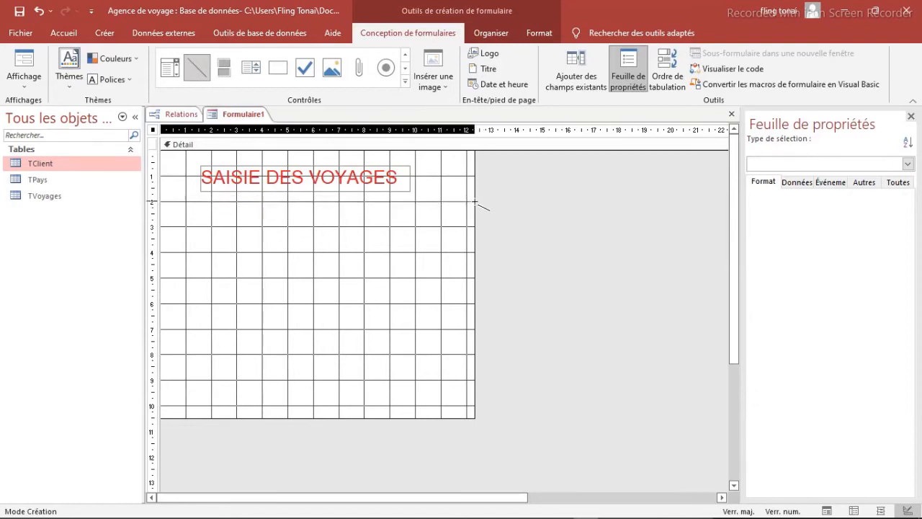
# Fill the Détail section's background with the lightest orange theme shade of Accent 1.
pyautogui.click(391, 223)
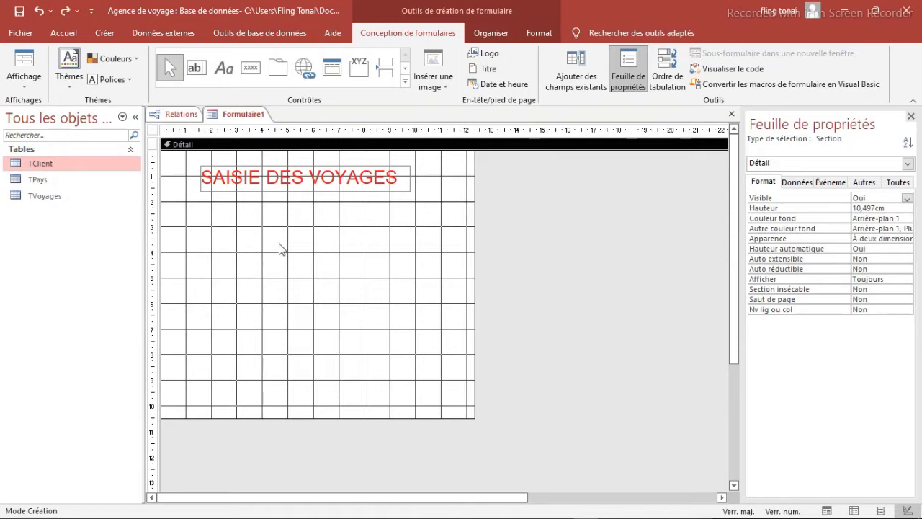
pyautogui.click(64, 32)
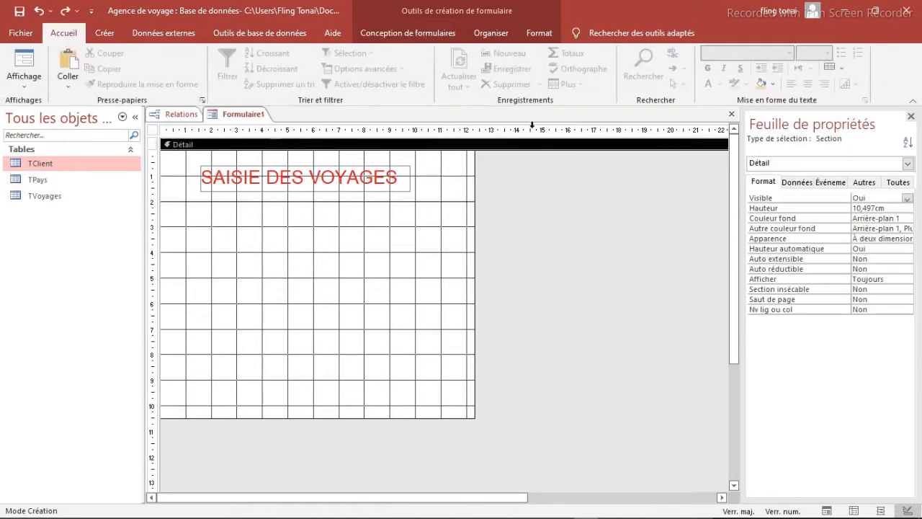
pyautogui.click(771, 82)
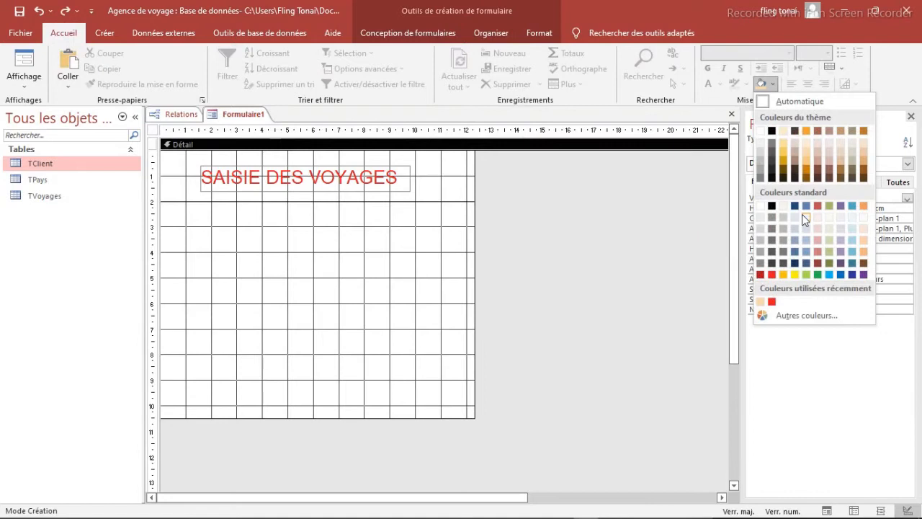
pyautogui.click(808, 143)
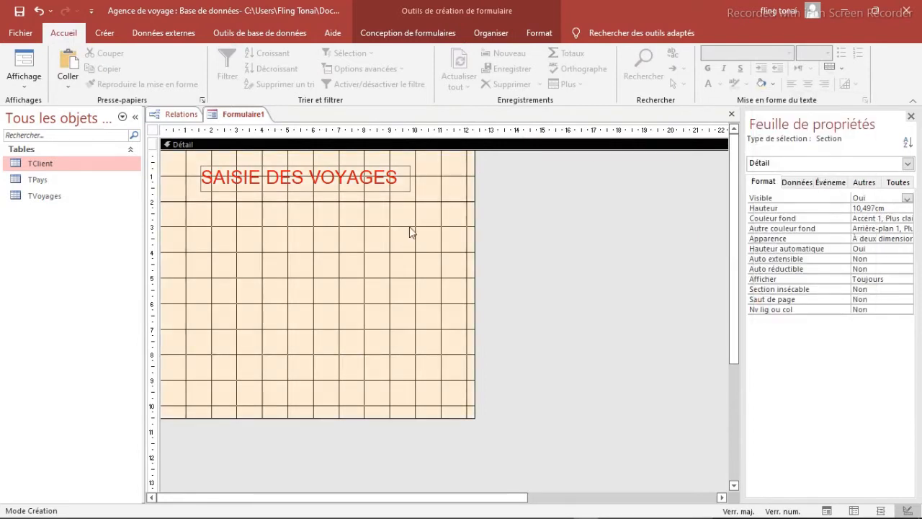
# Display the list of existing fields for the form, including those of all tables.
pyautogui.click(239, 370)
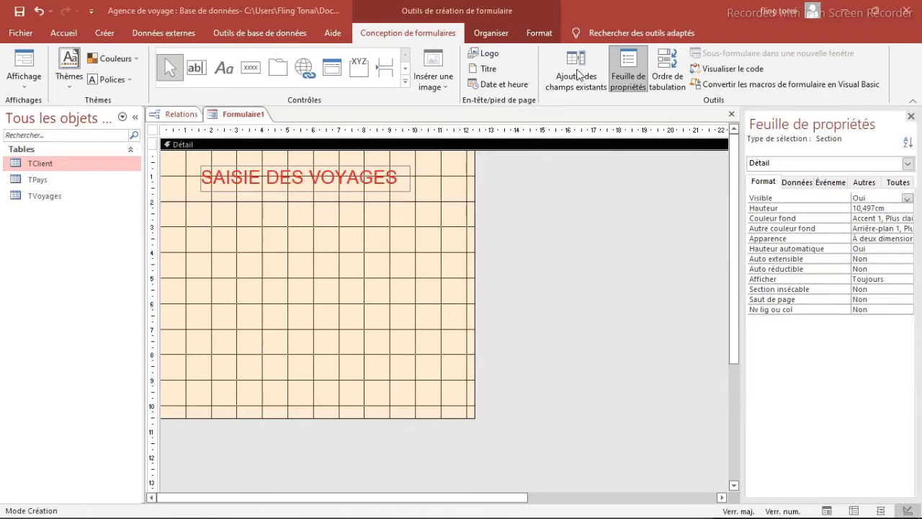
pyautogui.click(576, 72)
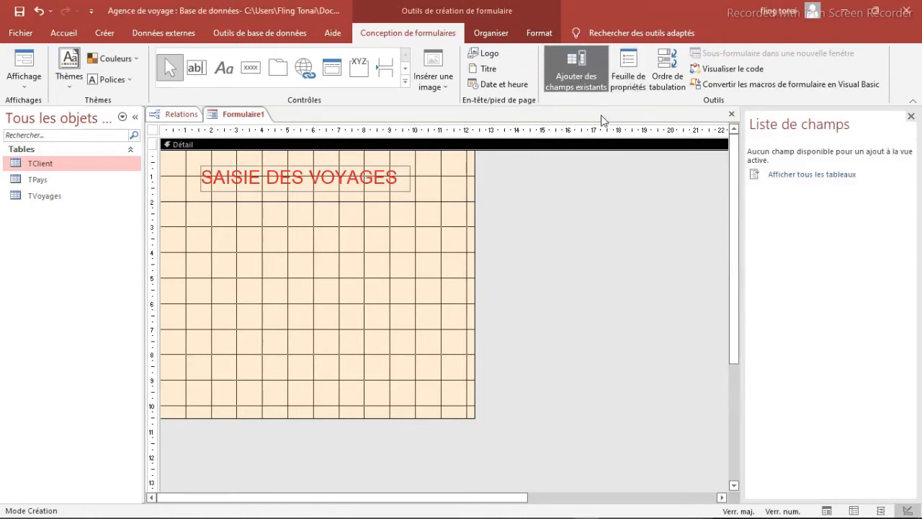
pyautogui.click(780, 175)
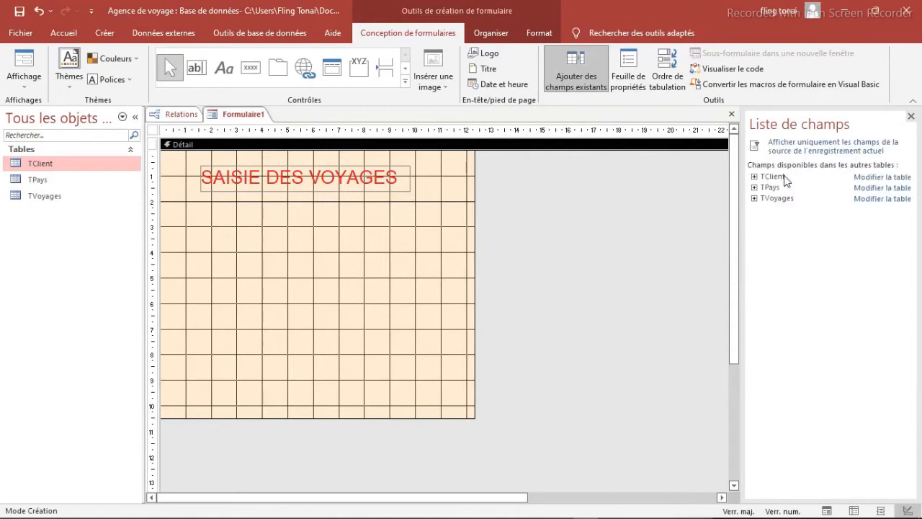
# List the fields of the TVoyages table in the available fields.
pyautogui.click(754, 198)
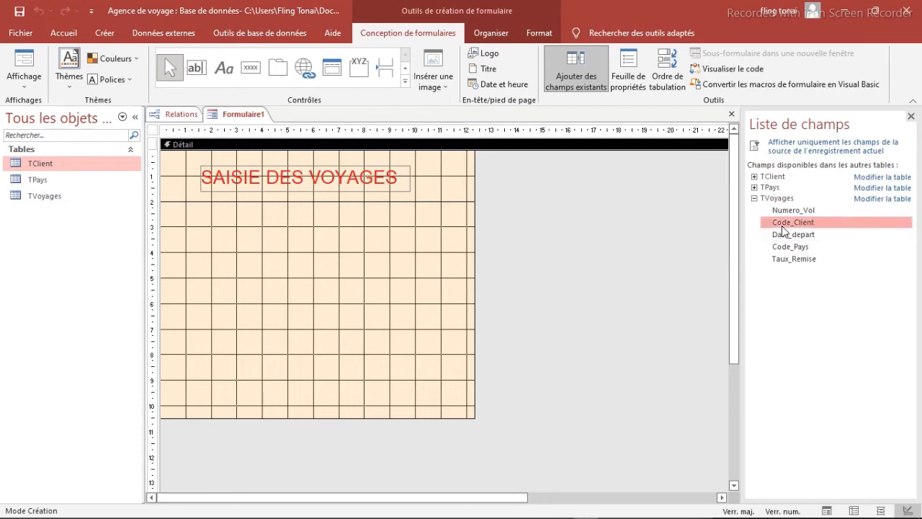
pyautogui.click(319, 219)
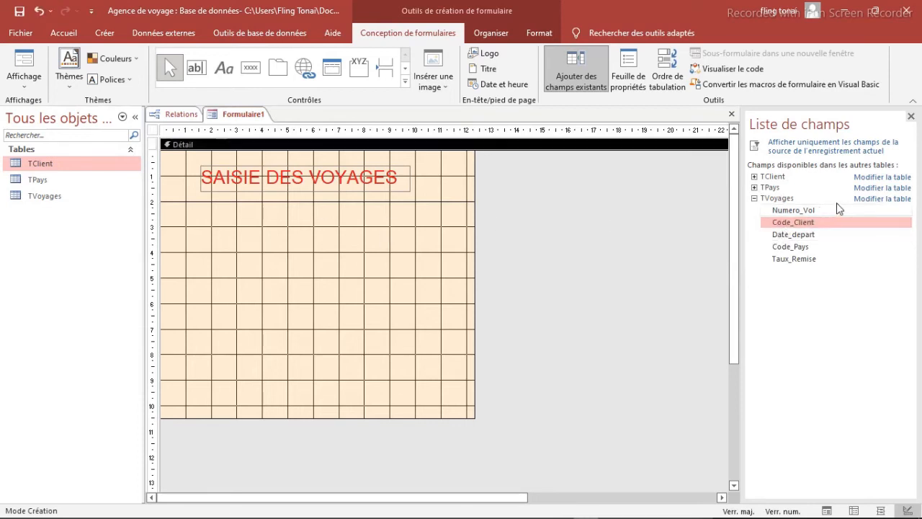
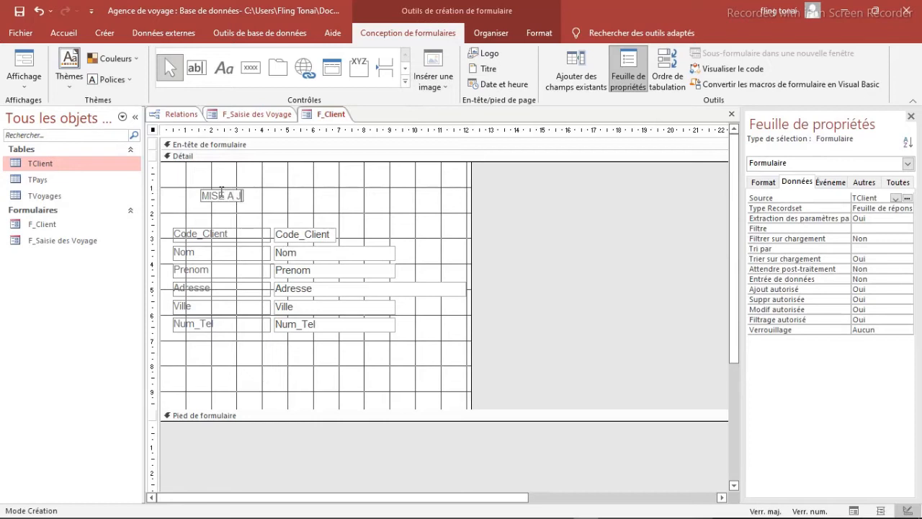
# Complete the client form's title label as MISE A JOUR DES CLIENTS and set its font size to 20.
pyautogui.write('DES CLIENTS')
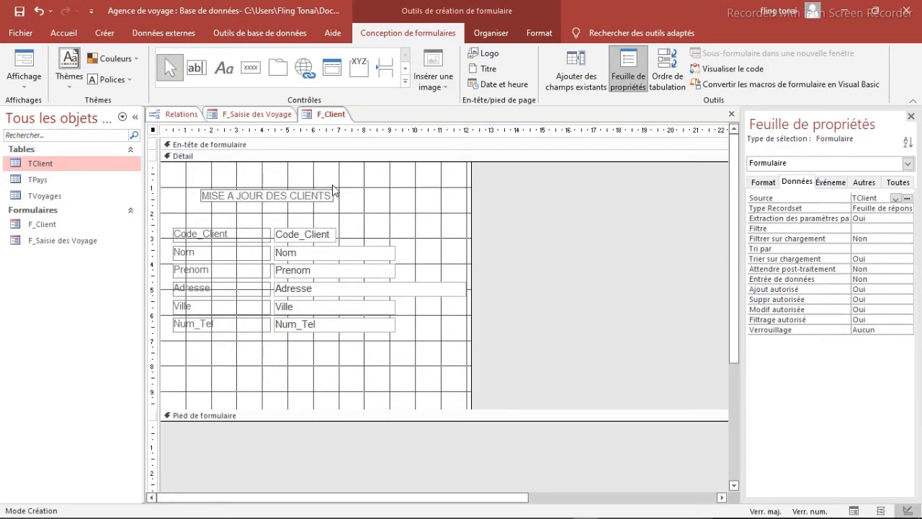
pyautogui.moveTo(332, 195); pyautogui.dragTo(179, 194)
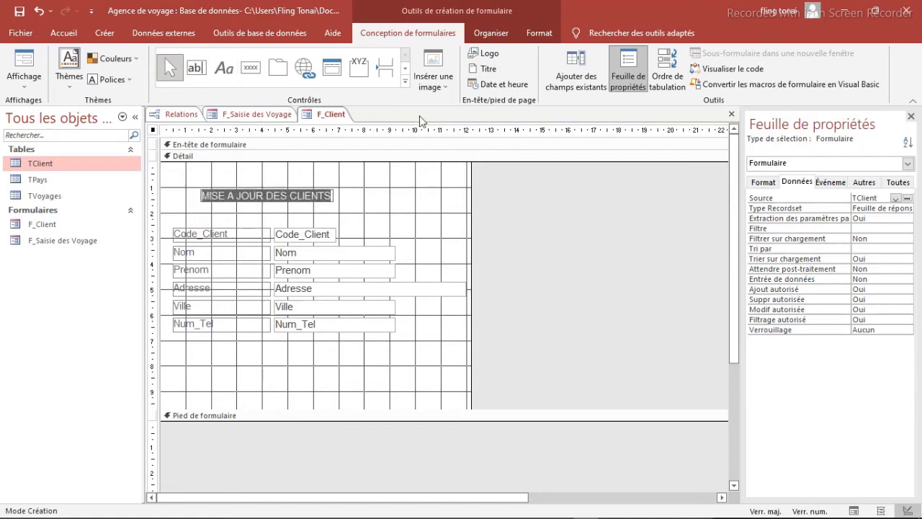
pyautogui.click(63, 32)
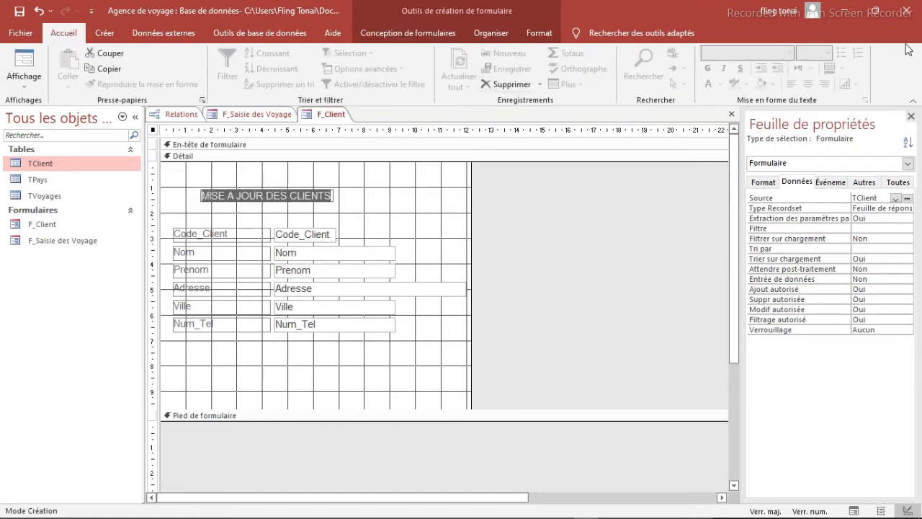
pyautogui.click(351, 190)
pyautogui.click(329, 197)
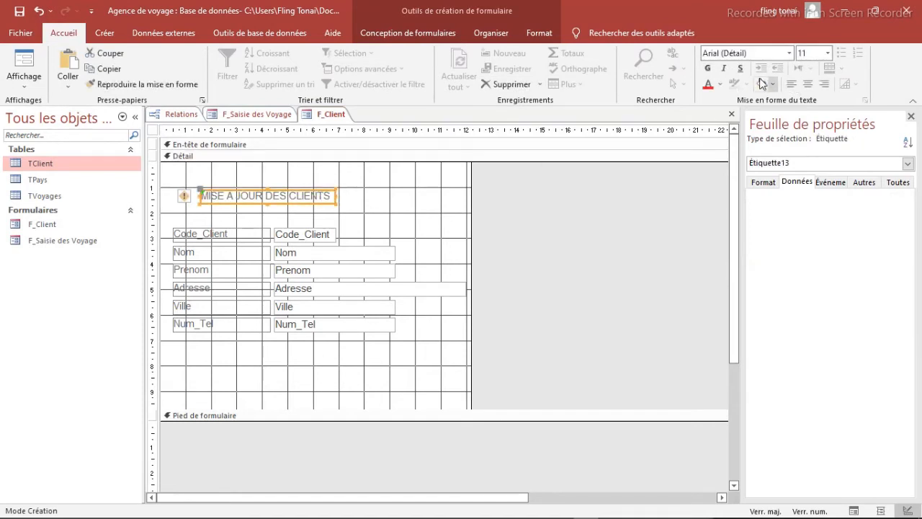
pyautogui.click(828, 54)
pyautogui.click(806, 171)
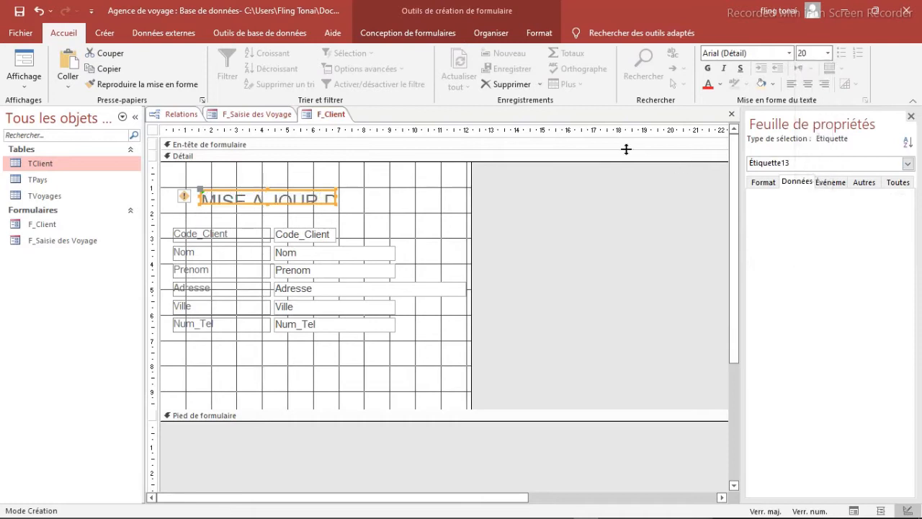
# Enlarge the title label to about 10.1 by 1 cm and move it to about 0.9 cm from the form's left edge.
pyautogui.moveTo(336, 196); pyautogui.dragTo(436, 196)
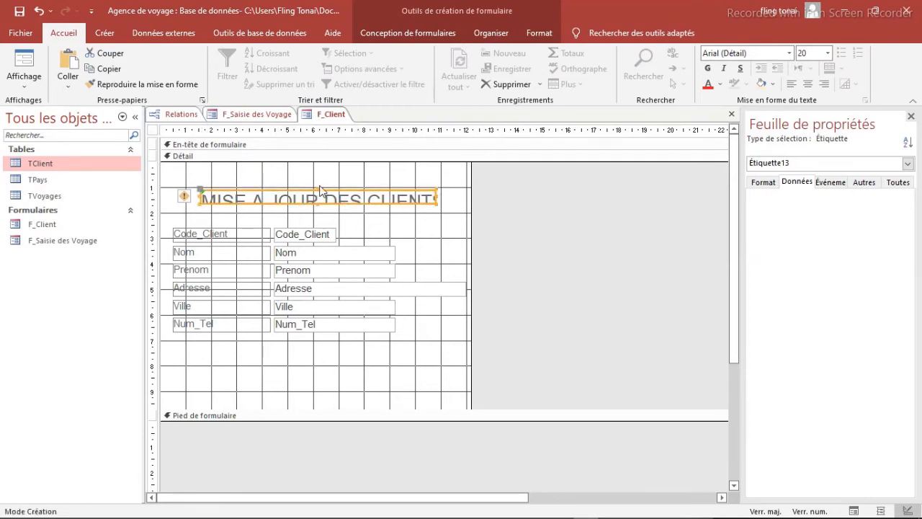
pyautogui.moveTo(316, 189); pyautogui.dragTo(316, 179)
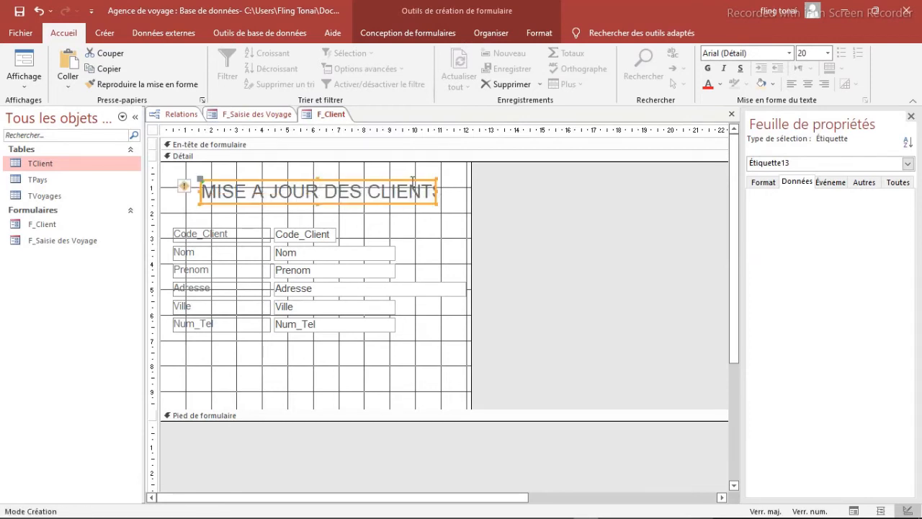
pyautogui.moveTo(437, 195); pyautogui.dragTo(459, 194)
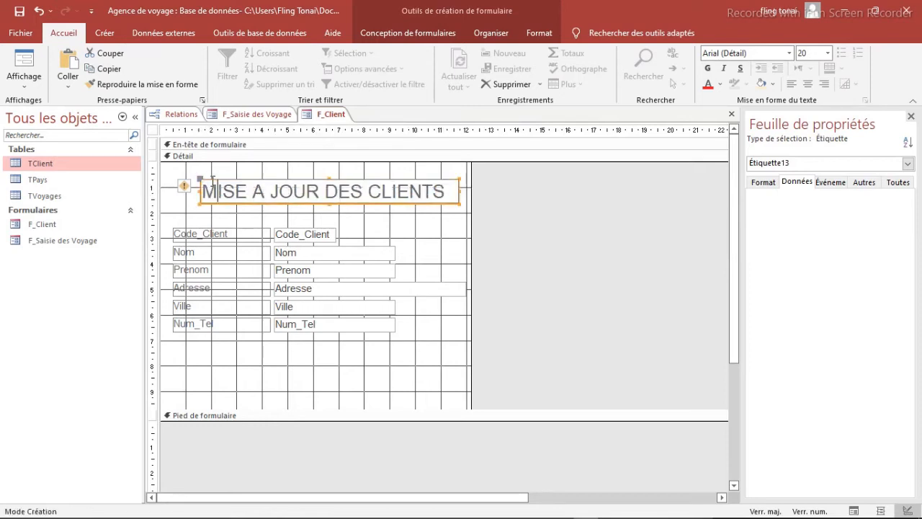
pyautogui.click(204, 178)
pyautogui.moveTo(204, 179); pyautogui.dragTo(187, 178)
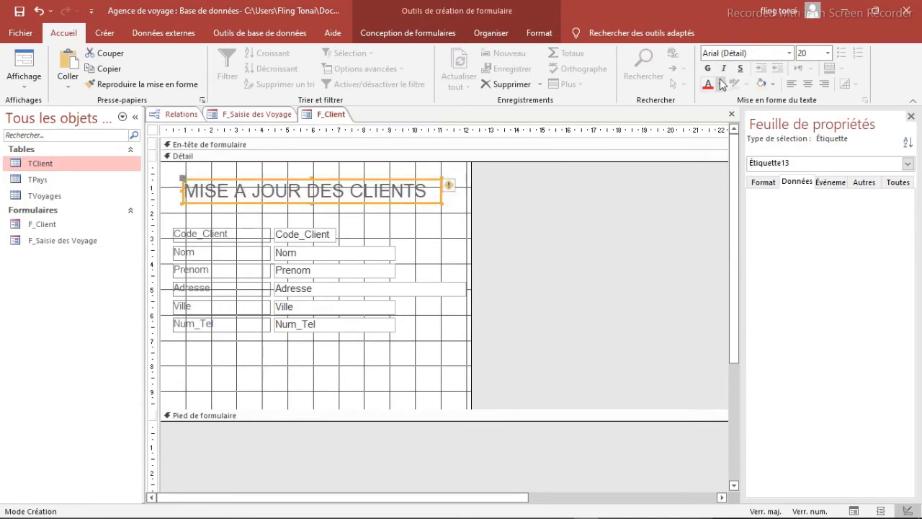
# Shift all the client field labels and boxes about 0.5 cm to the right.
pyautogui.click(428, 239)
pyautogui.moveTo(414, 346); pyautogui.dragTo(170, 218)
pyautogui.moveTo(220, 234); pyautogui.dragTo(233, 236)
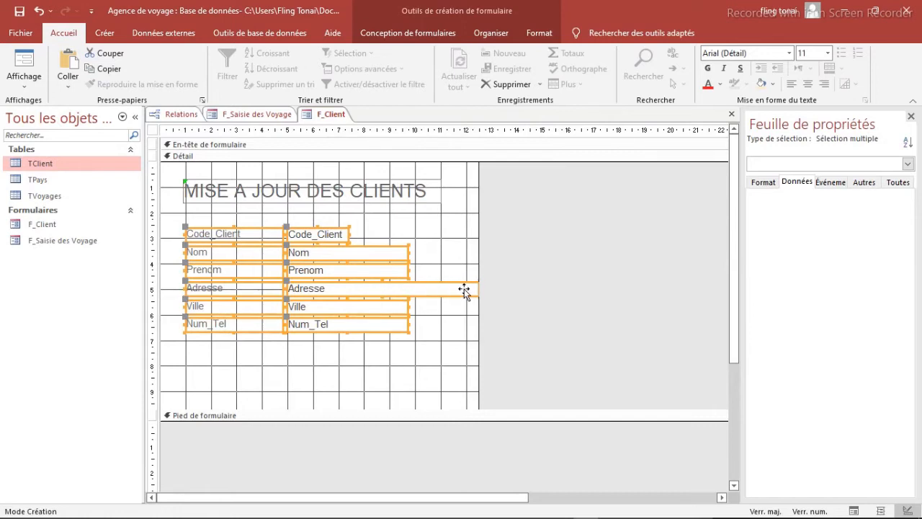
pyautogui.moveTo(477, 287); pyautogui.dragTo(419, 286)
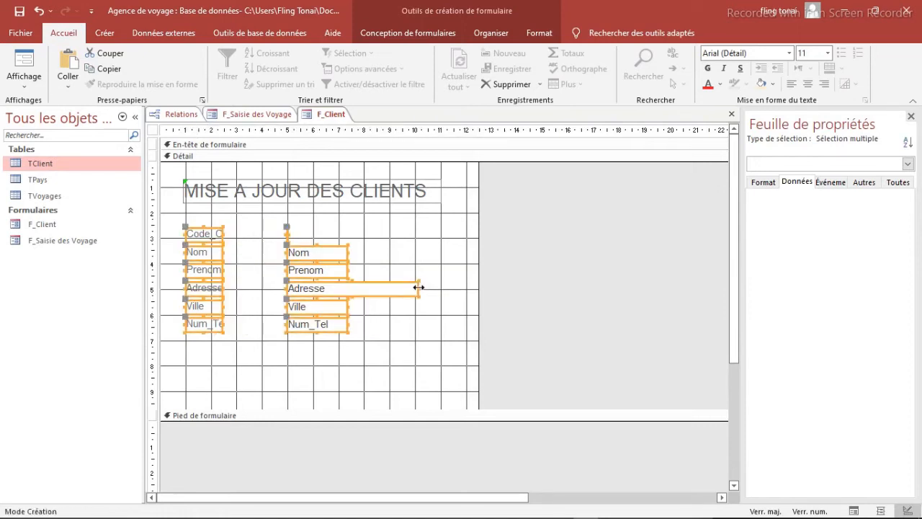
pyautogui.hotkey('ctrl', 'z')
pyautogui.hotkey('ctrl', 'z')
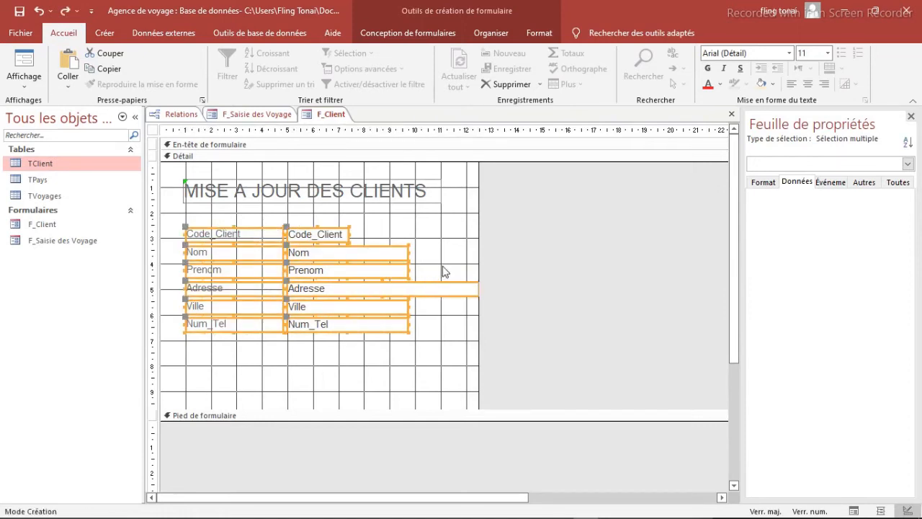
# Shorten the Adresse box to about 4.8 cm and move the whole field block to about 1.5 cm from the form's left edge.
pyautogui.click(445, 274)
pyautogui.click(438, 288)
pyautogui.moveTo(478, 289); pyautogui.dragTo(408, 292)
pyautogui.moveTo(415, 346); pyautogui.dragTo(228, 233)
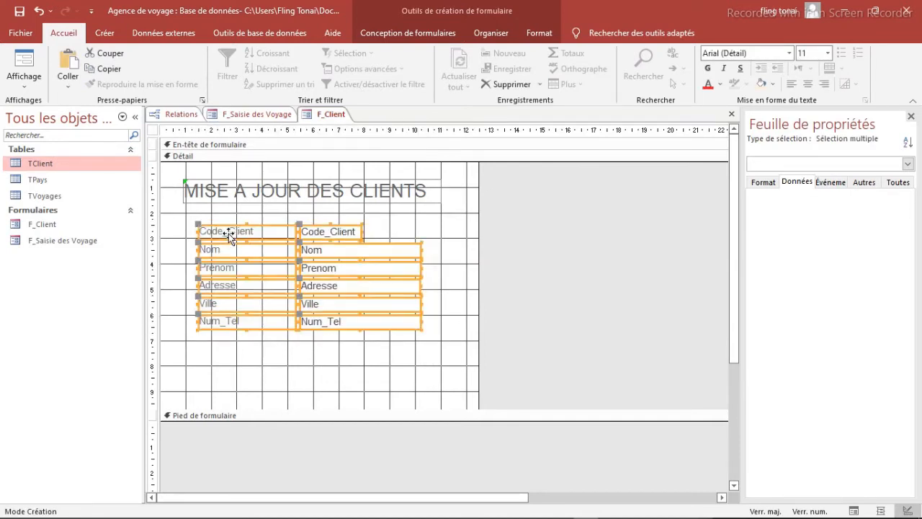
pyautogui.click(322, 354)
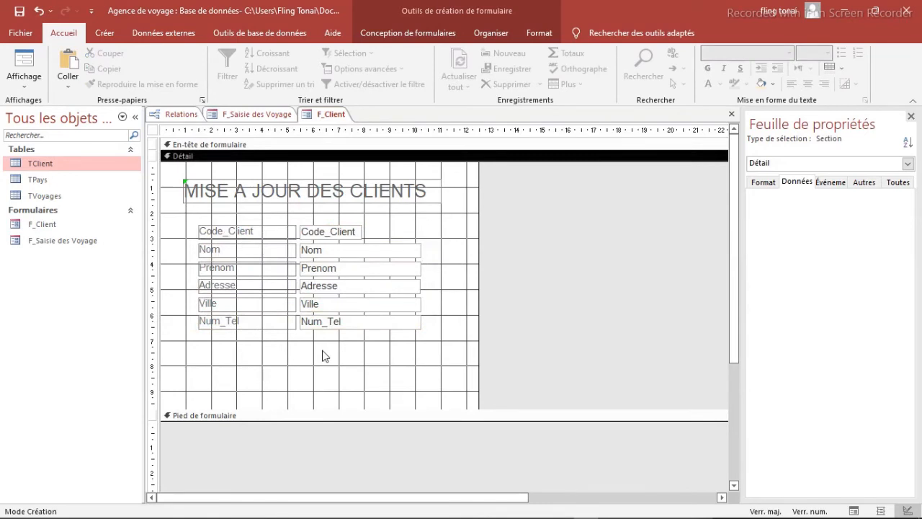
# Copy the thick line under the F_Saisie des Voyage title into F_Client and place it beneath the title, at about 2 cm.
pyautogui.click(235, 115)
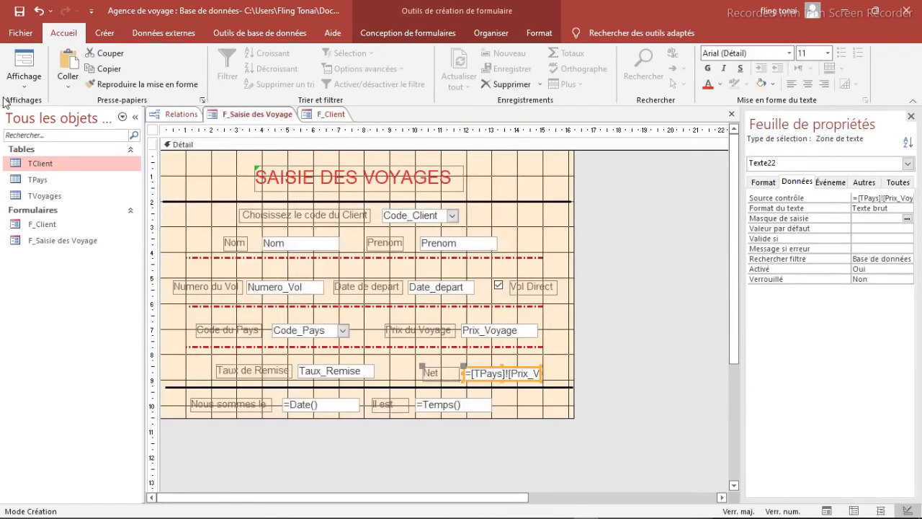
pyautogui.click(262, 202)
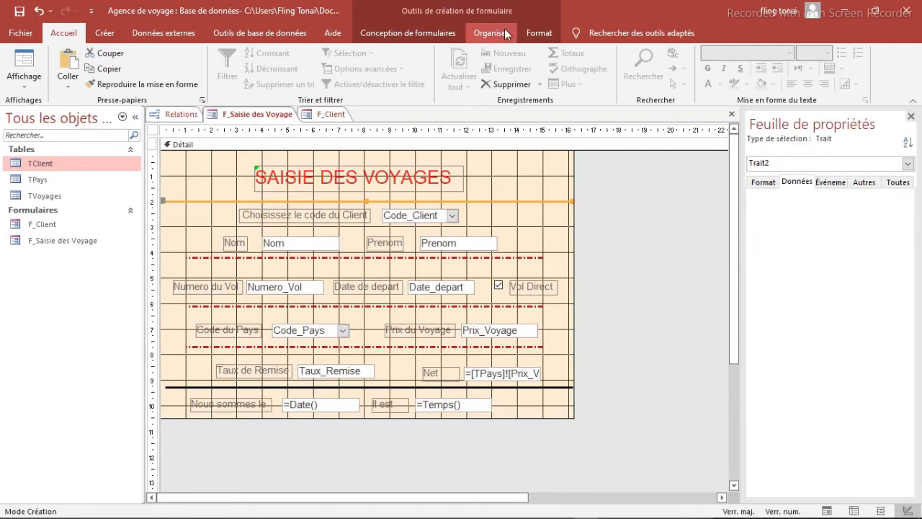
pyautogui.click(317, 115)
pyautogui.hotkey('ctrl', 'v')
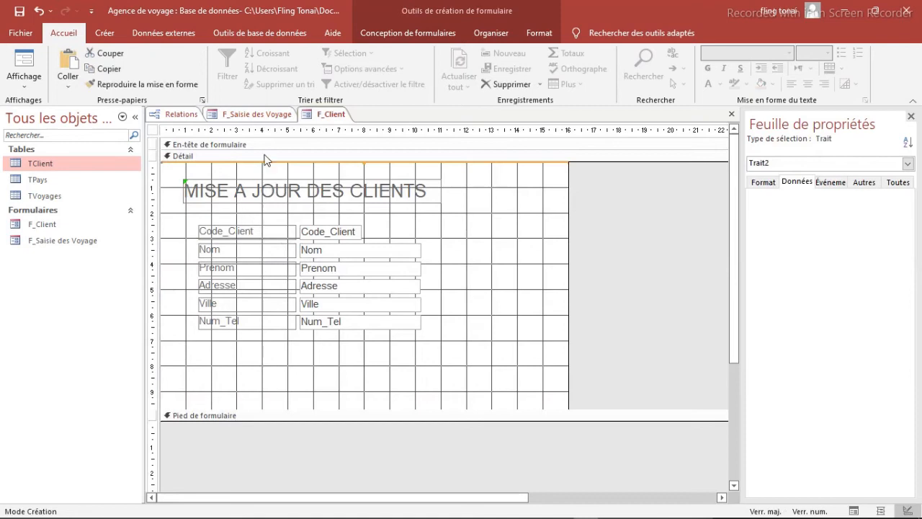
pyautogui.moveTo(266, 163); pyautogui.dragTo(257, 213)
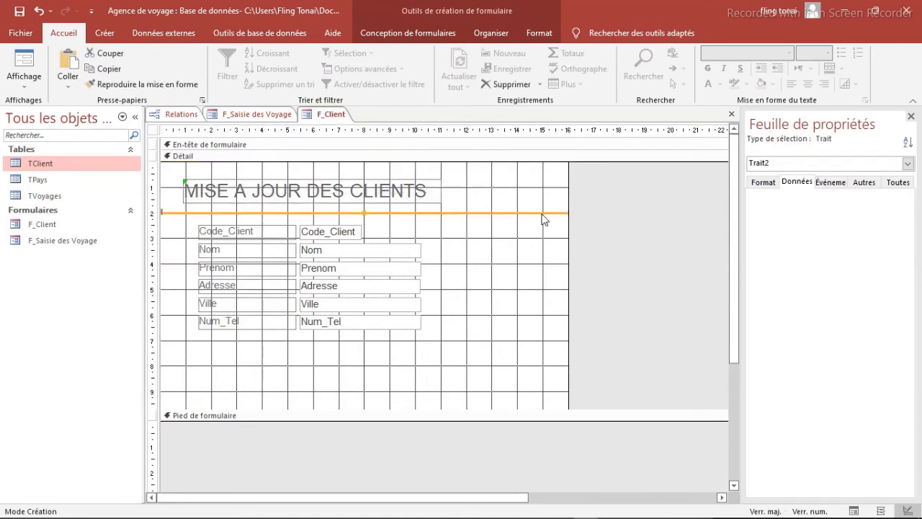
# Paste a second copy of the thick line below the Num_Tel field, at about 7.6 cm.
pyautogui.click(504, 336)
pyautogui.hotkey('ctrl', 'v')
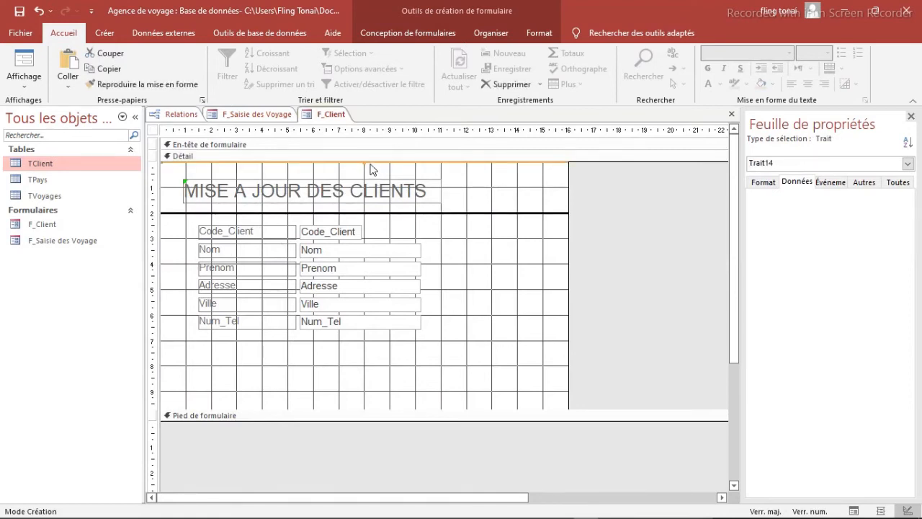
pyautogui.moveTo(370, 164); pyautogui.dragTo(364, 355)
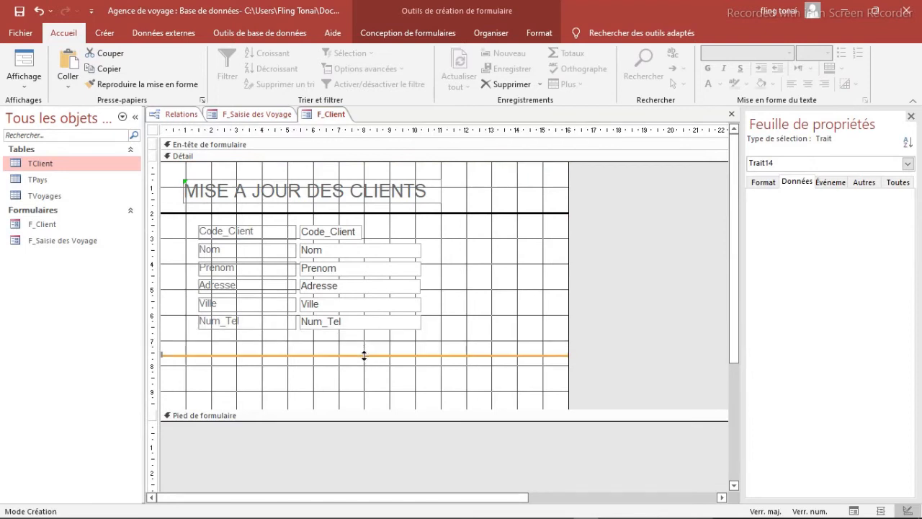
pyautogui.click(429, 327)
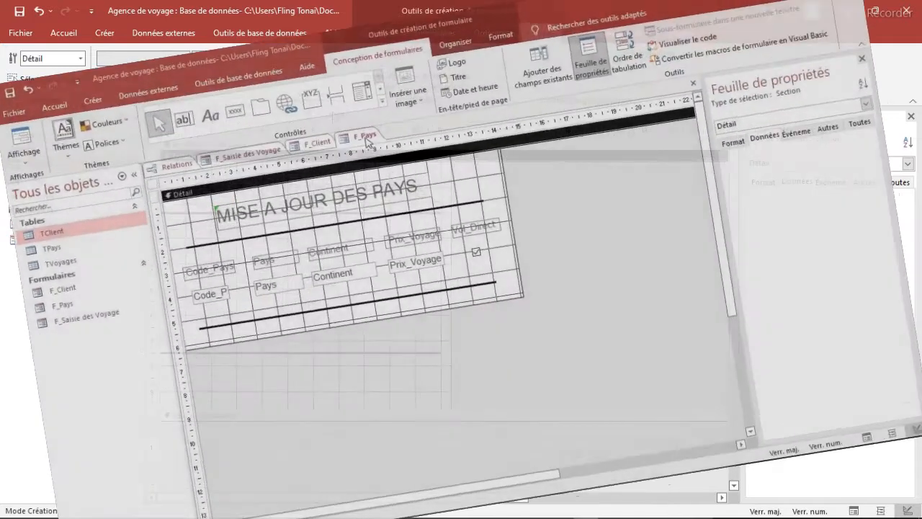
# Save the F_Pays, F_Client and F_Saisie des Voyage forms.
pyautogui.rightClick(382, 115)
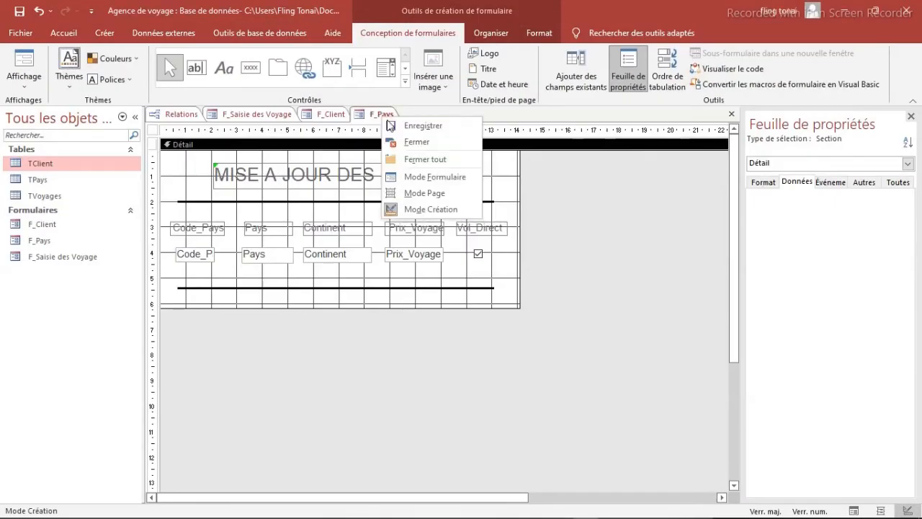
pyautogui.click(392, 125)
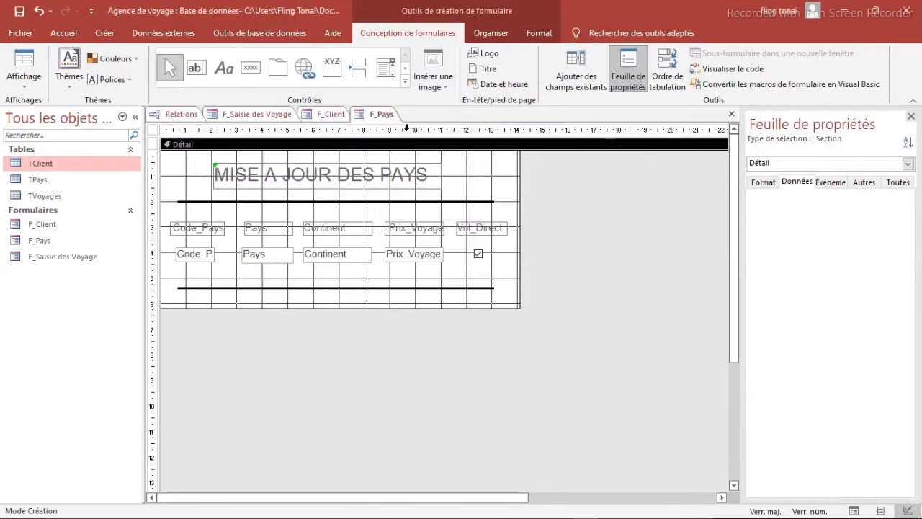
pyautogui.rightClick(331, 115)
pyautogui.click(340, 124)
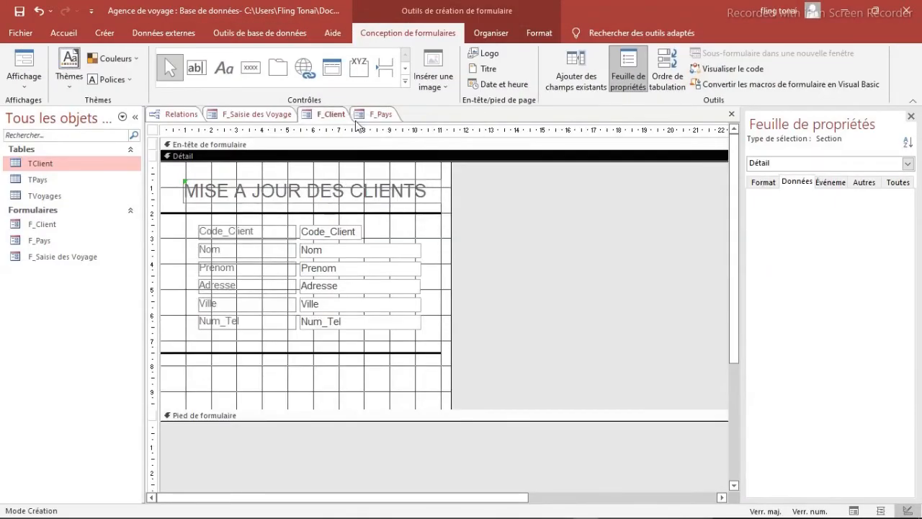
pyautogui.rightClick(257, 115)
pyautogui.click(296, 122)
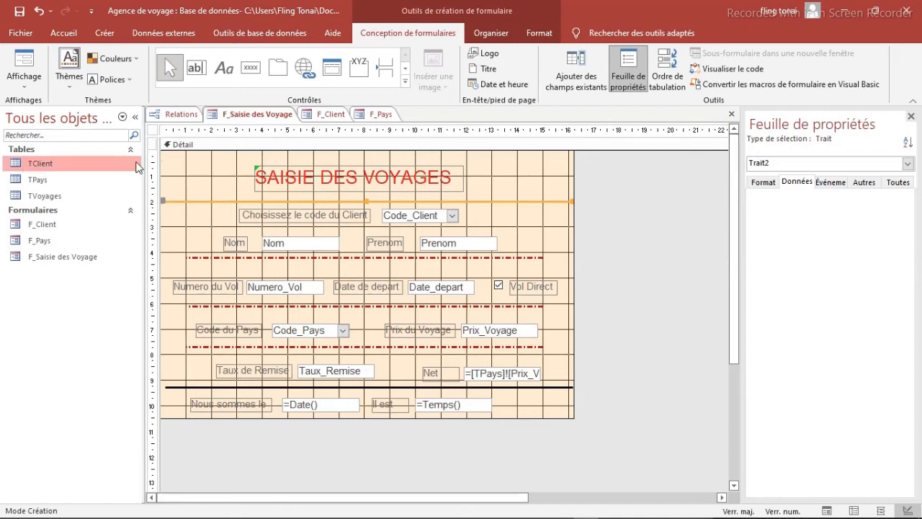
# Open the TClient table and review the records of the TPays and TVoyages tables.
pyautogui.doubleClick(45, 170)
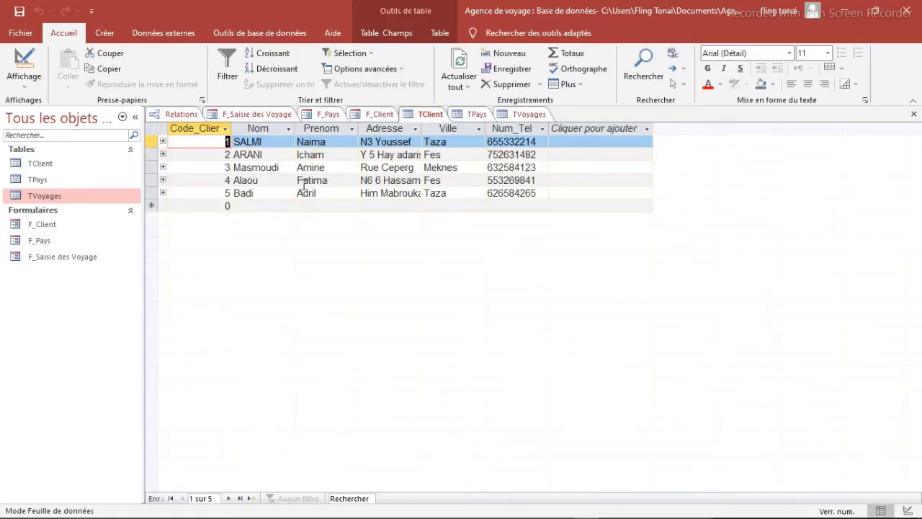
pyautogui.click(475, 114)
pyautogui.click(523, 116)
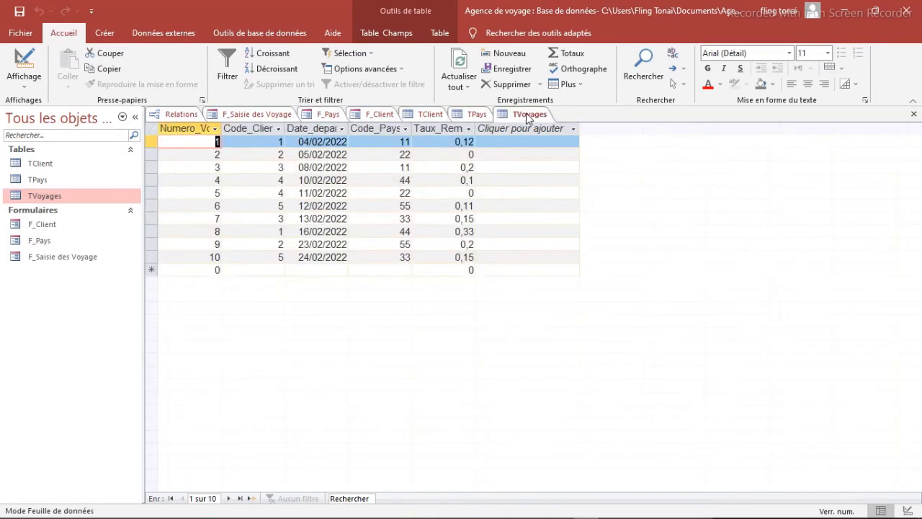
pyautogui.click(463, 116)
# Save the TClient, TPays and TVoyages tables.
pyautogui.rightClick(430, 115)
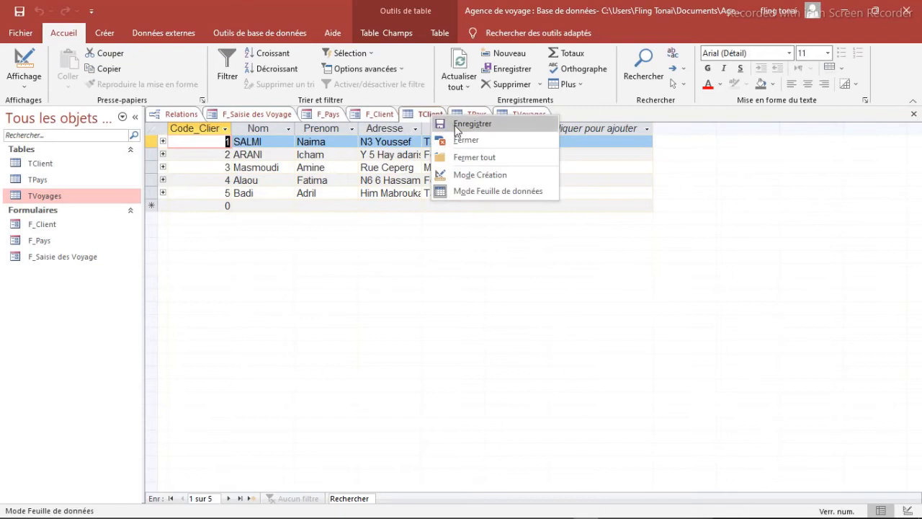
pyautogui.click(455, 124)
pyautogui.rightClick(468, 117)
pyautogui.click(479, 132)
pyautogui.rightClick(523, 116)
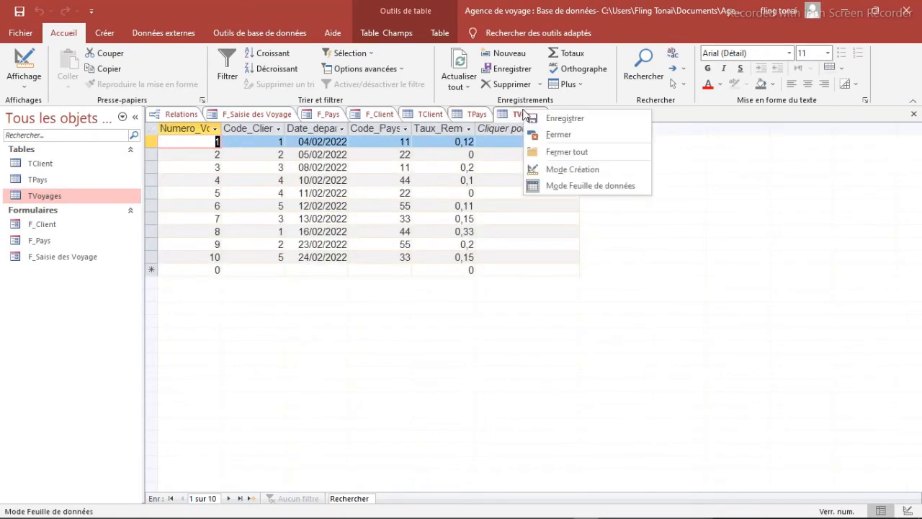
pyautogui.click(546, 123)
pyautogui.rightClick(530, 119)
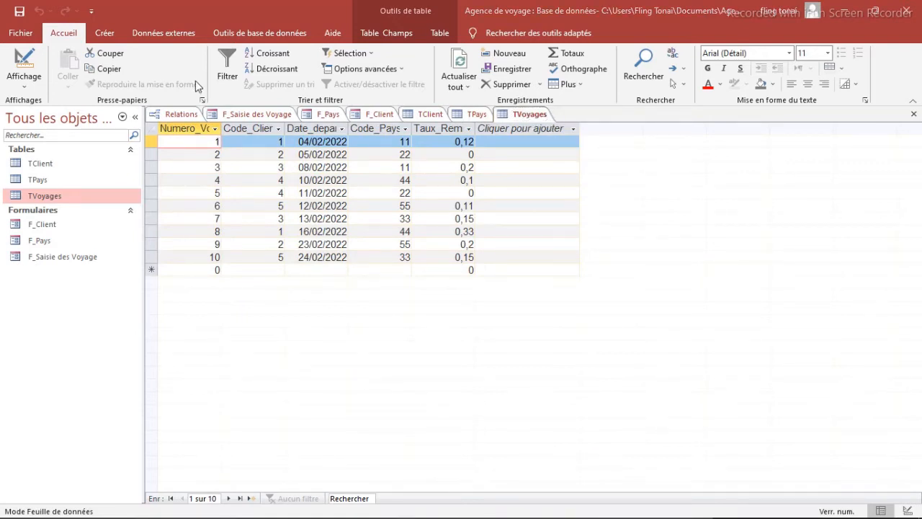
# Start a report with the Report Wizard that includes all the fields of the TClient table.
pyautogui.click(105, 36)
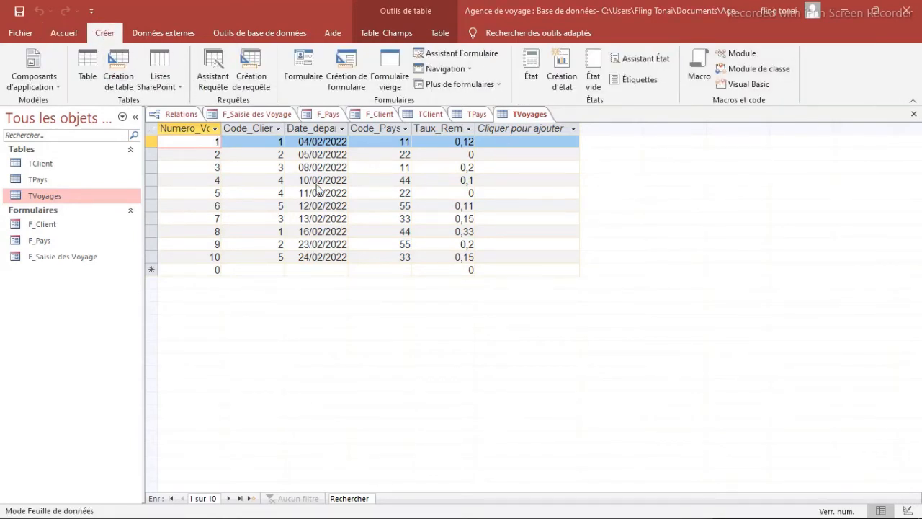
pyautogui.click(637, 60)
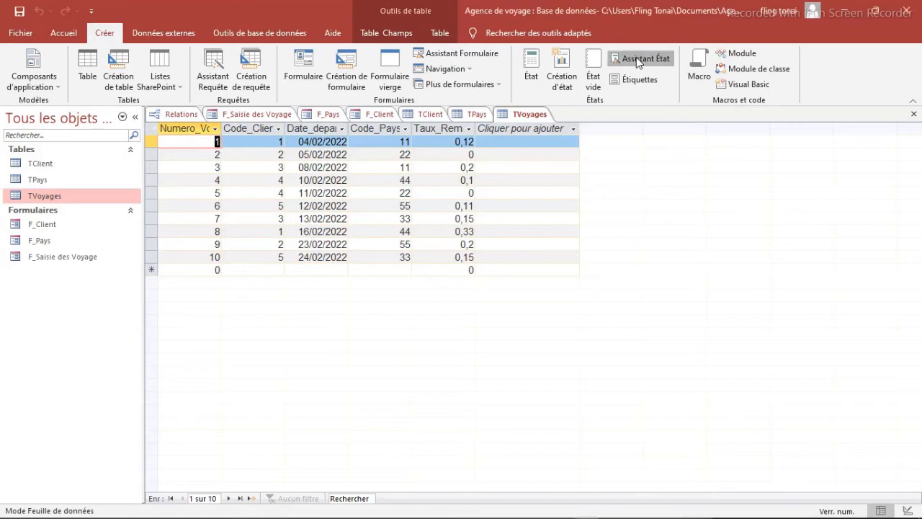
pyautogui.click(487, 186)
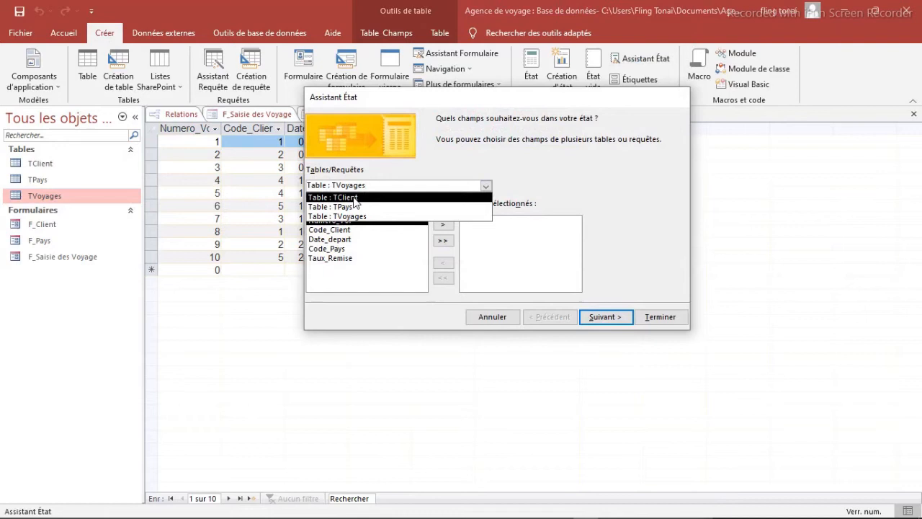
pyautogui.click(355, 197)
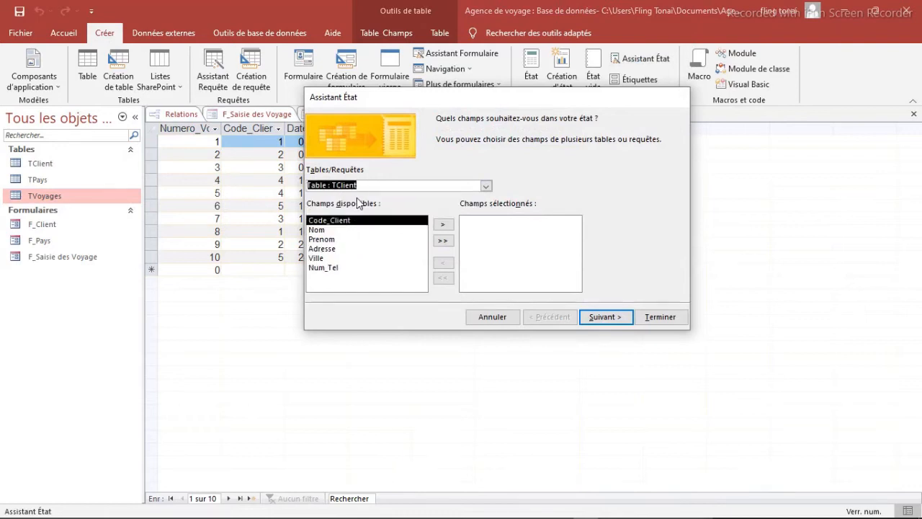
pyautogui.click(443, 240)
pyautogui.click(618, 326)
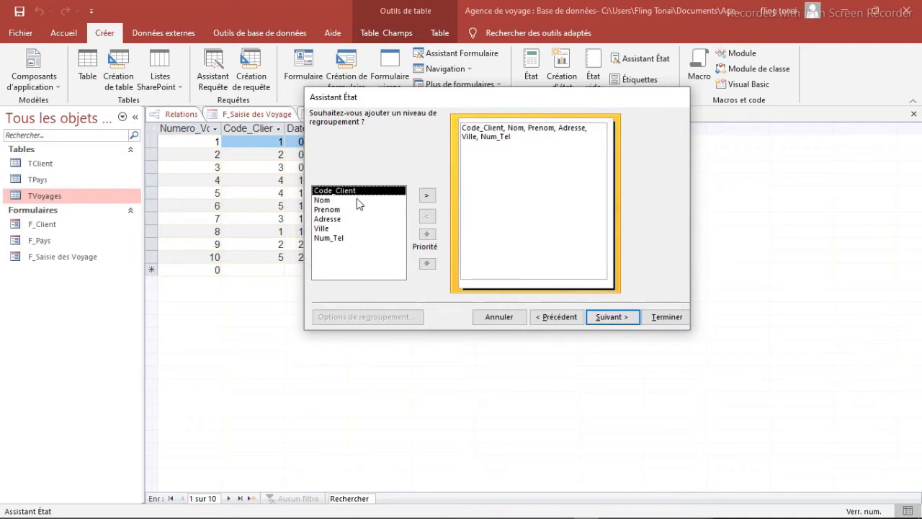
# Group the report by Code_Client, with no sort field, and accept the stepped layout in portrait orientation.
pyautogui.click(425, 195)
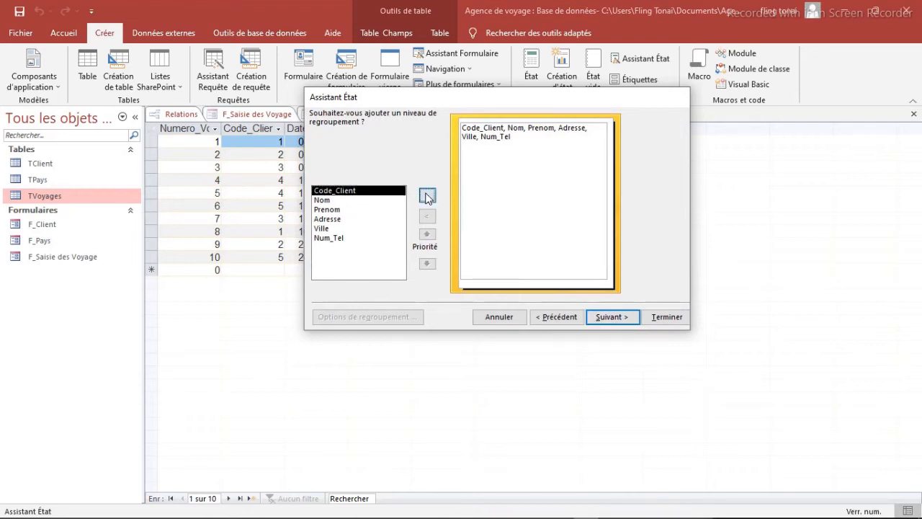
pyautogui.click(605, 317)
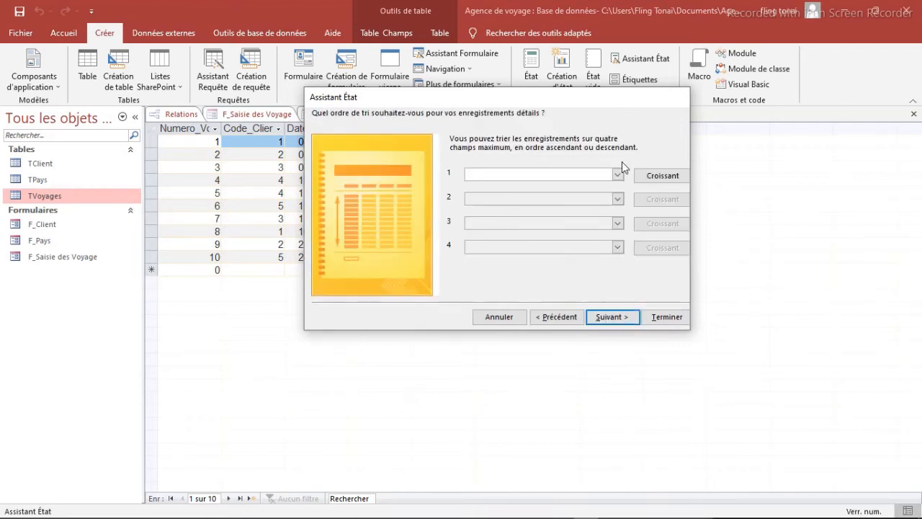
pyautogui.click(618, 175)
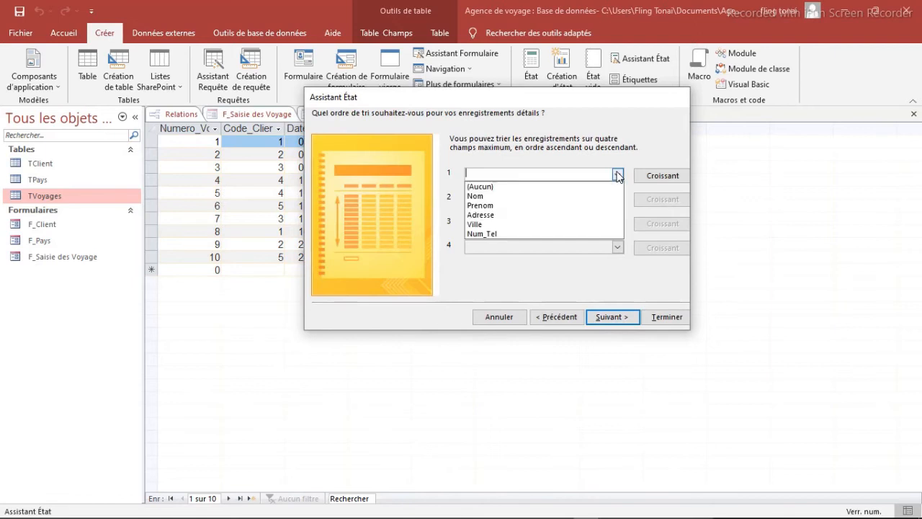
pyautogui.click(523, 188)
pyautogui.click(616, 318)
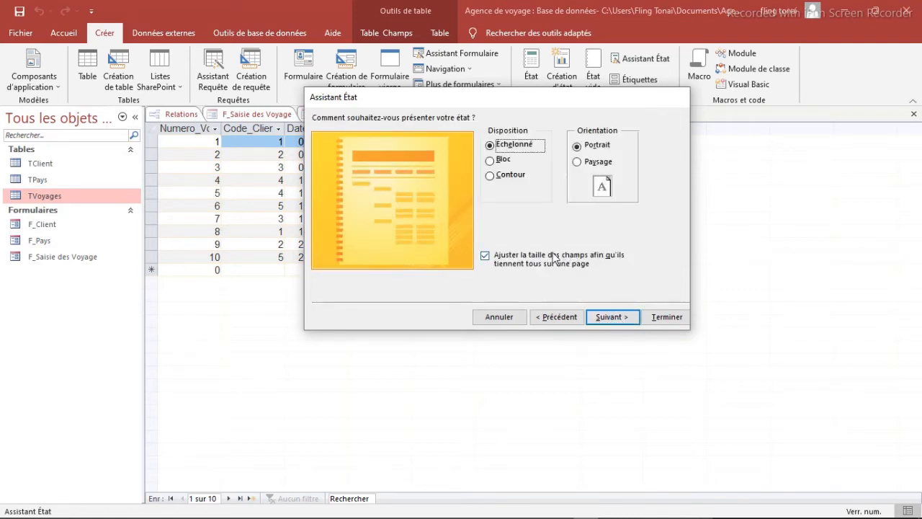
pyautogui.click(611, 317)
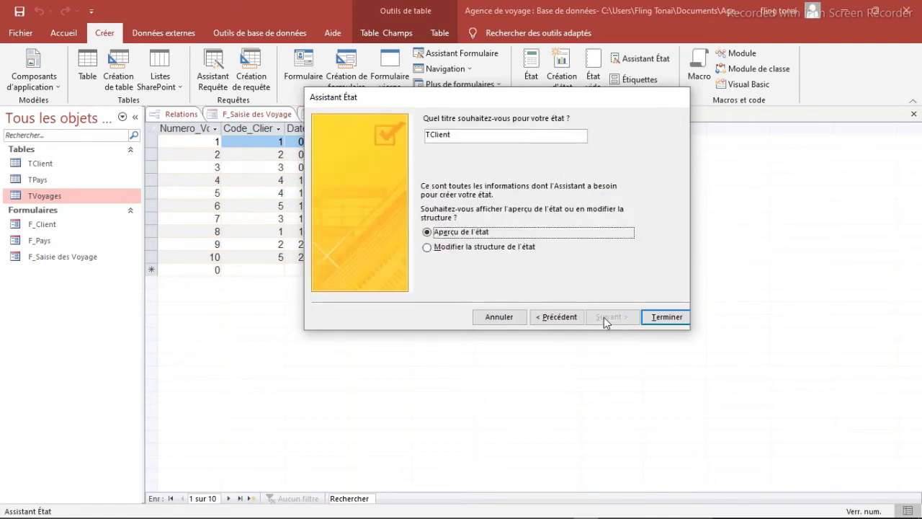
# Title the report "Etat Client", finish the wizard and preview the whole page.
pyautogui.click(429, 139)
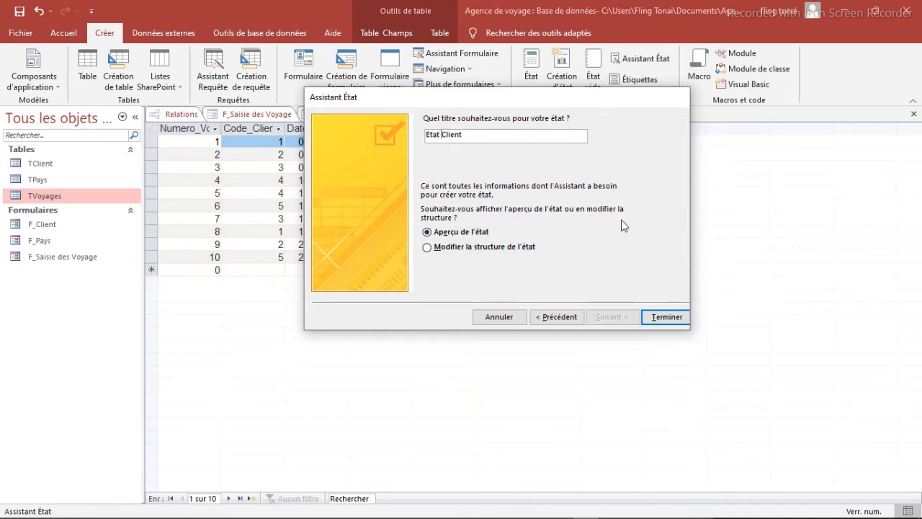
pyautogui.click(667, 317)
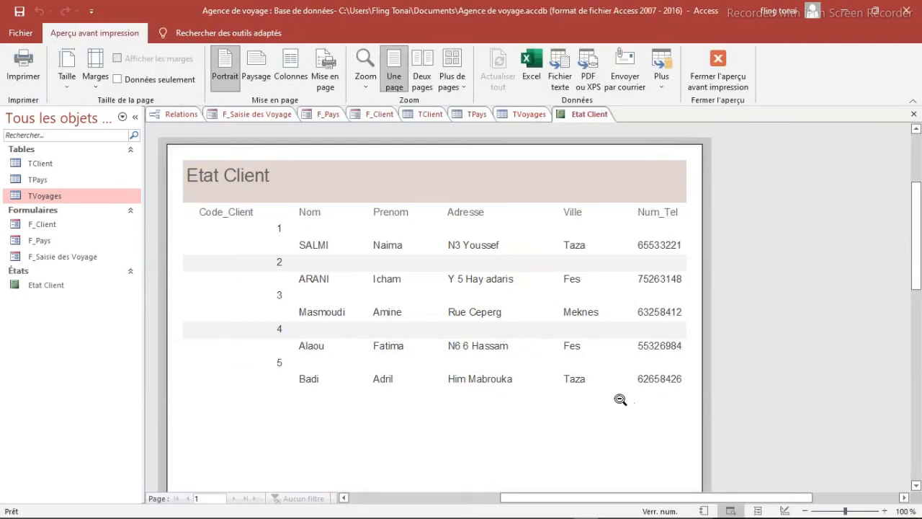
pyautogui.click(572, 387)
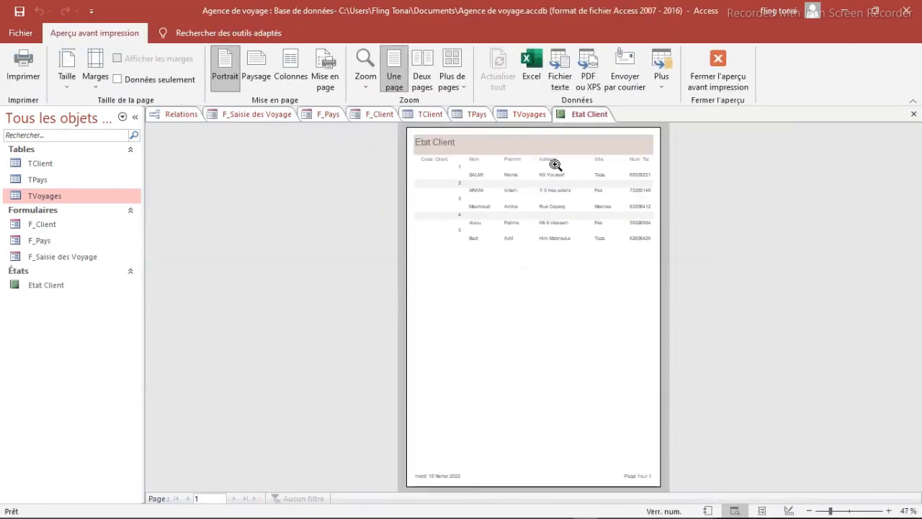
# Save the Etat Client report and open it in Design view.
pyautogui.rightClick(582, 119)
pyautogui.click(609, 127)
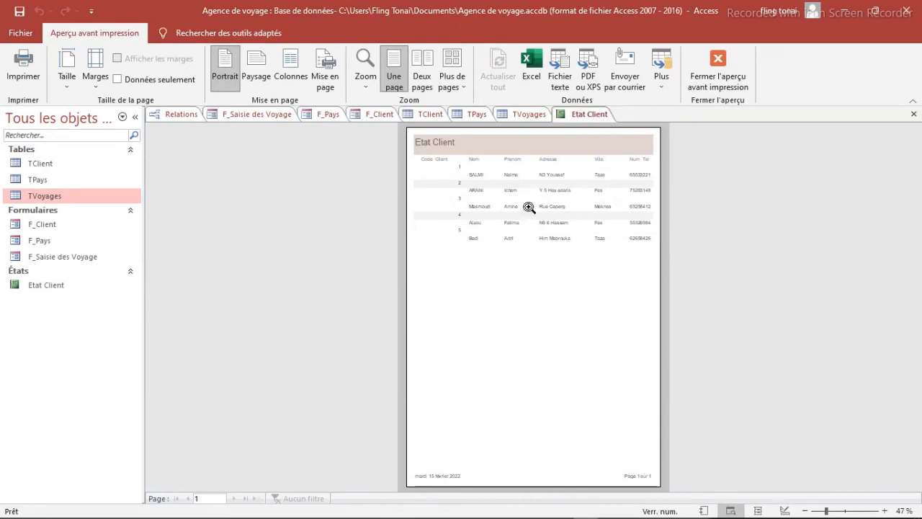
pyautogui.rightClick(586, 119)
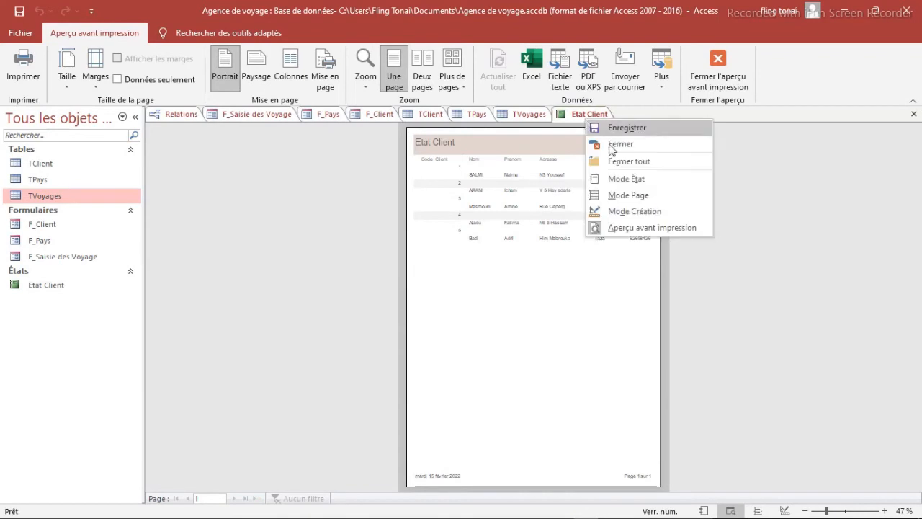
pyautogui.click(621, 213)
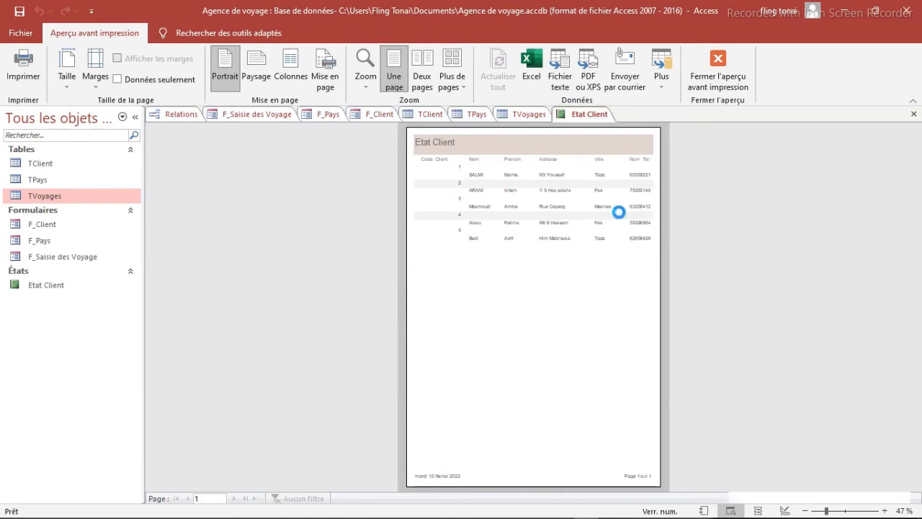
# Start another report with the Report Wizard that includes all the fields of the TPays table.
pyautogui.click(105, 33)
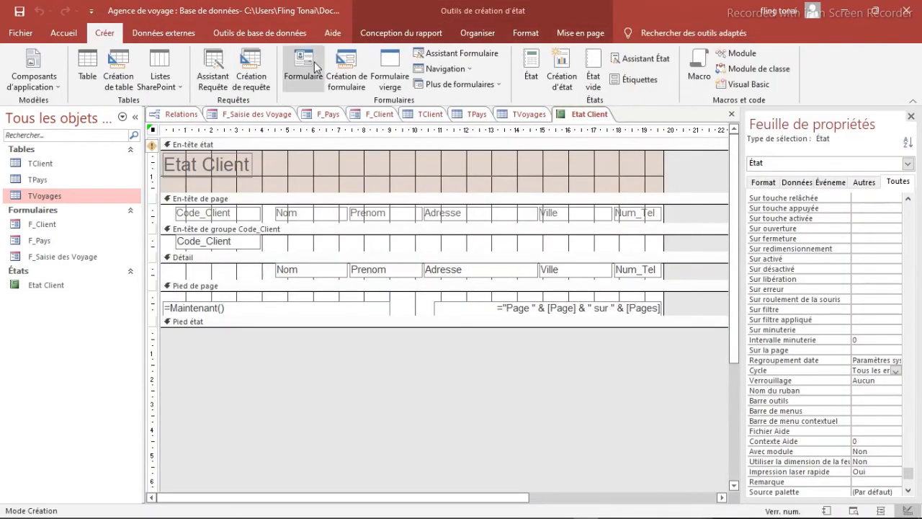
pyautogui.click(620, 61)
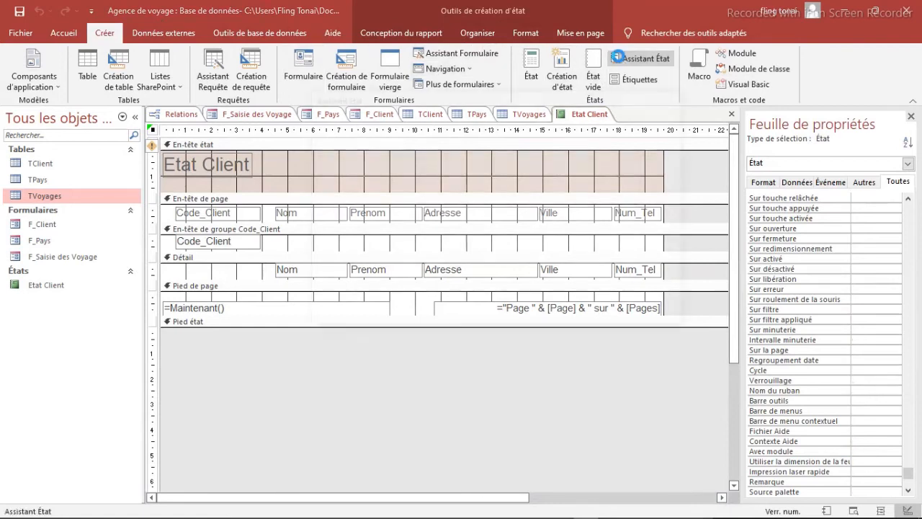
pyautogui.click(487, 187)
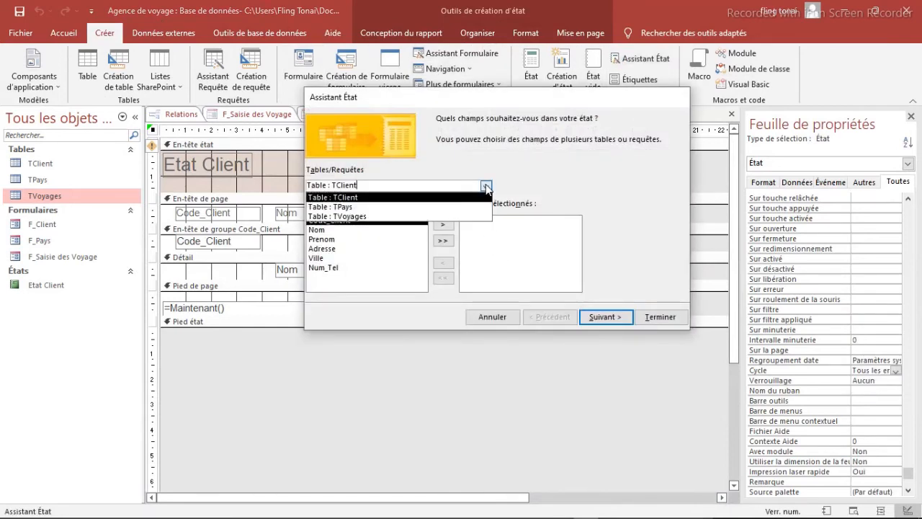
pyautogui.click(386, 205)
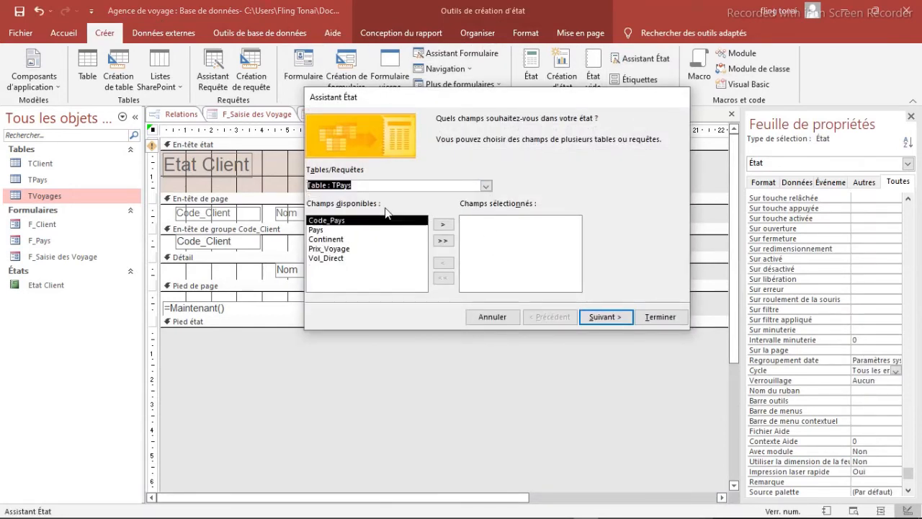
pyautogui.click(442, 242)
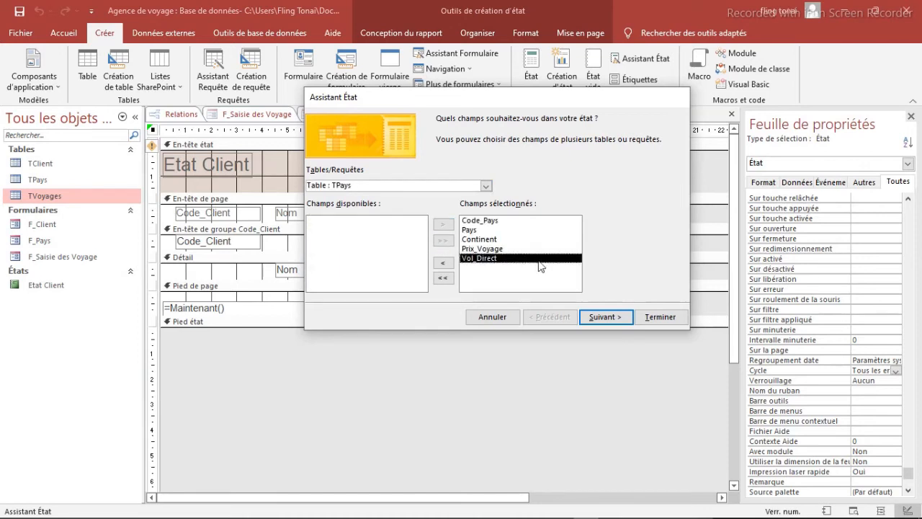
pyautogui.click(487, 221)
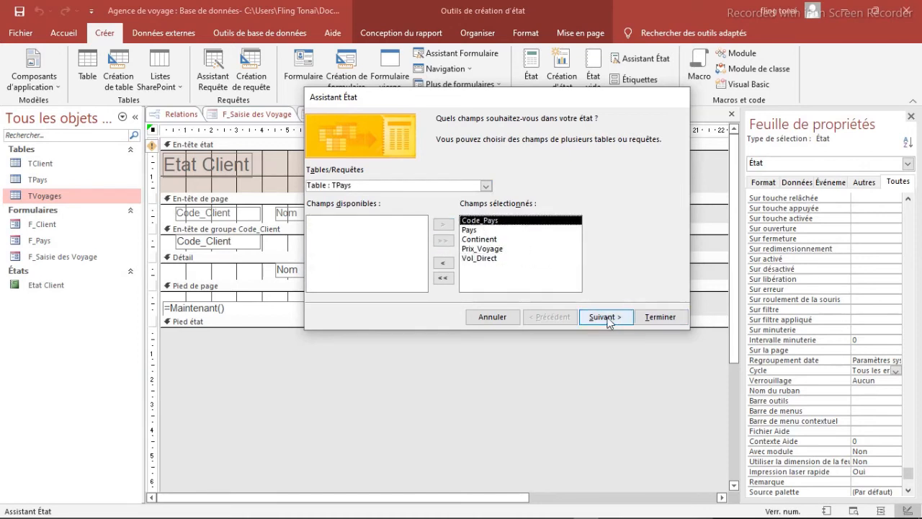
pyautogui.click(606, 318)
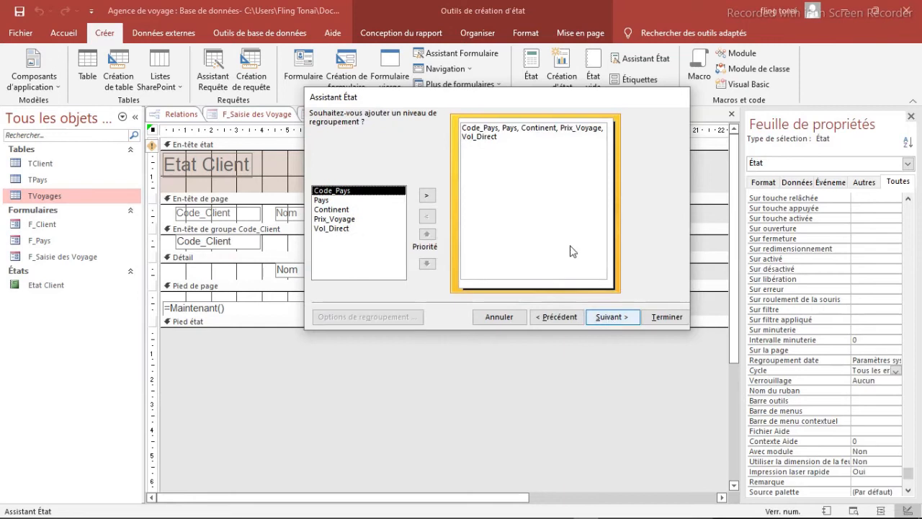
# Group the country report by Code_Pays, with no sort field, and accept the stepped layout in portrait orientation.
pyautogui.click(425, 199)
pyautogui.click(615, 321)
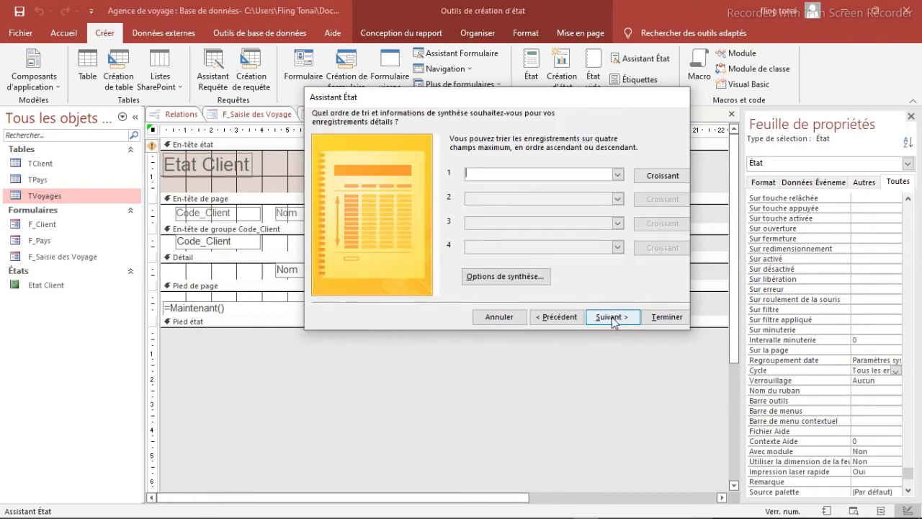
pyautogui.click(618, 176)
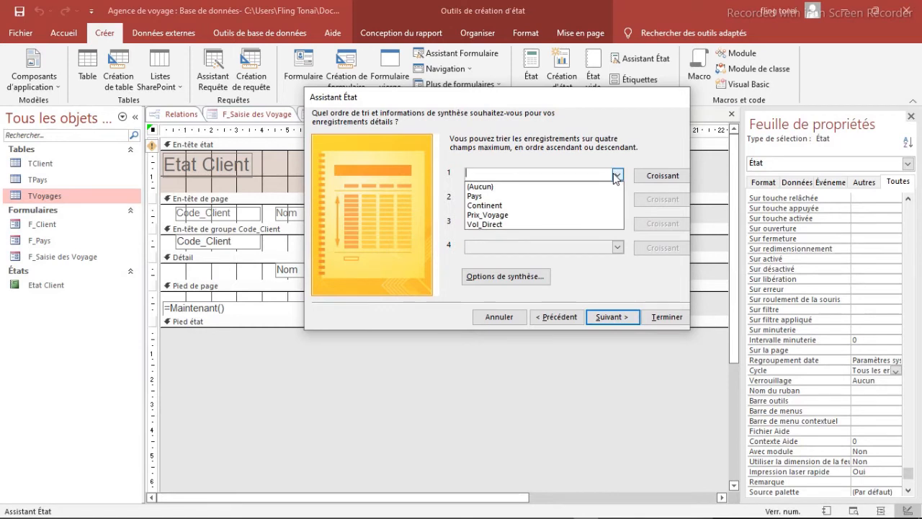
pyautogui.click(589, 187)
pyautogui.click(620, 317)
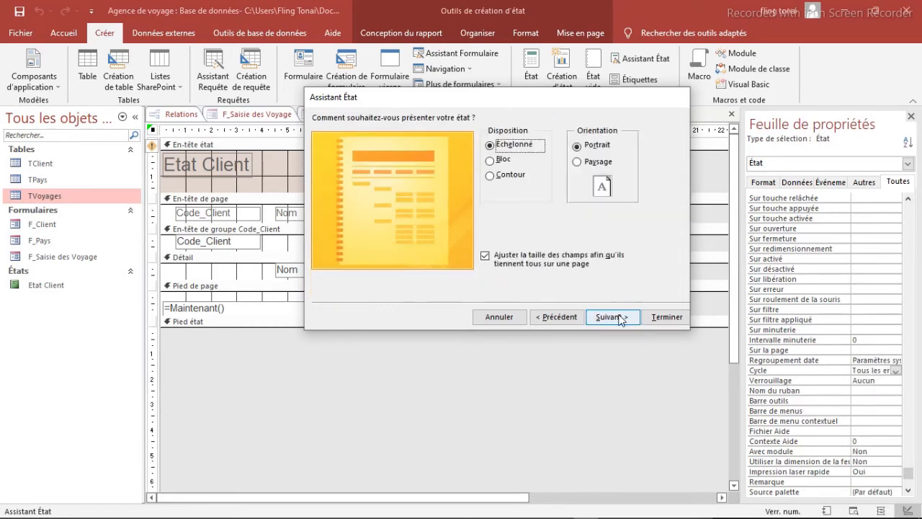
pyautogui.click(620, 318)
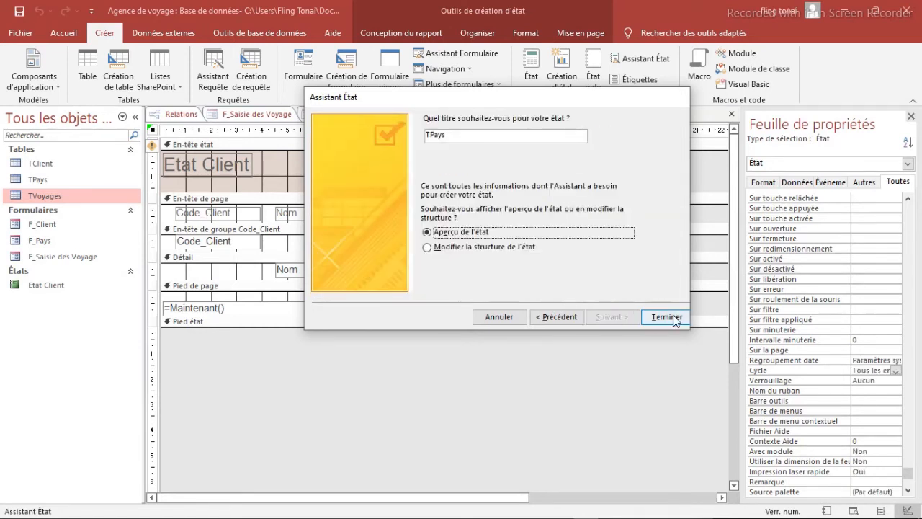
# Create the country report with the title "Etat Pays" and open it in Design view.
pyautogui.click(431, 137)
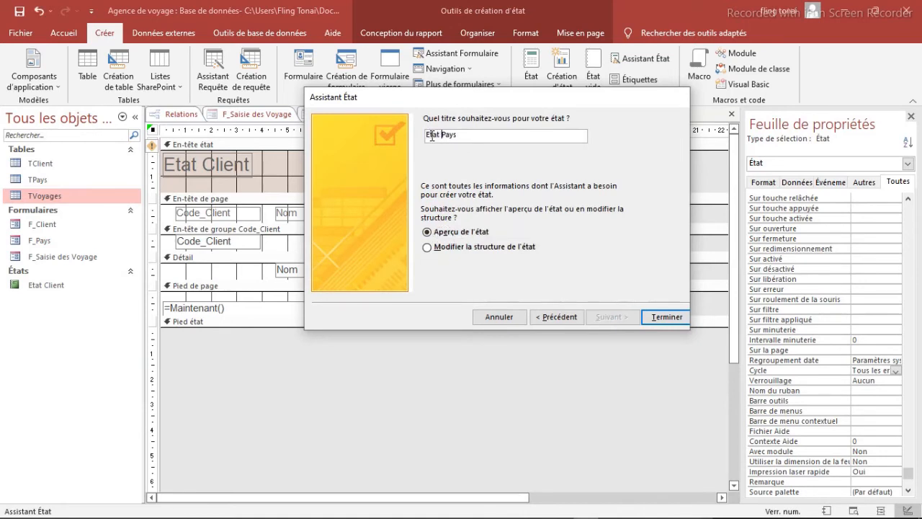
pyautogui.click(659, 323)
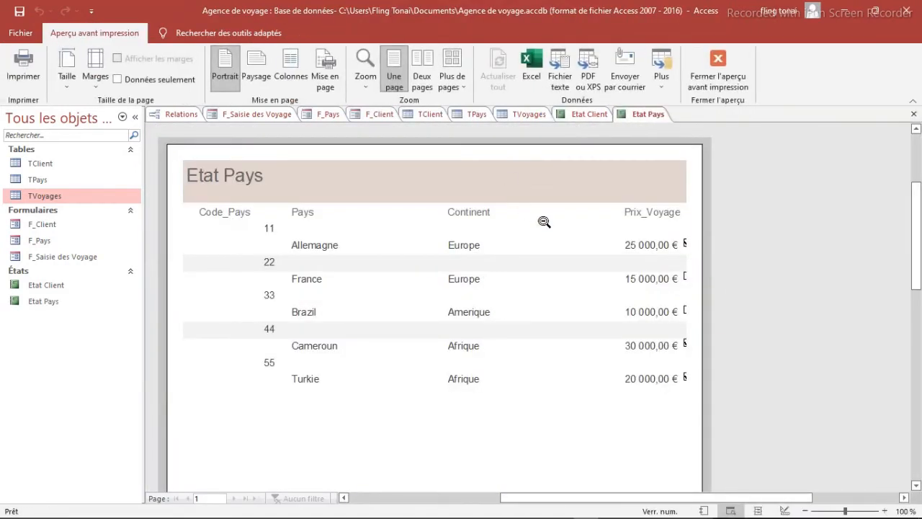
pyautogui.rightClick(637, 119)
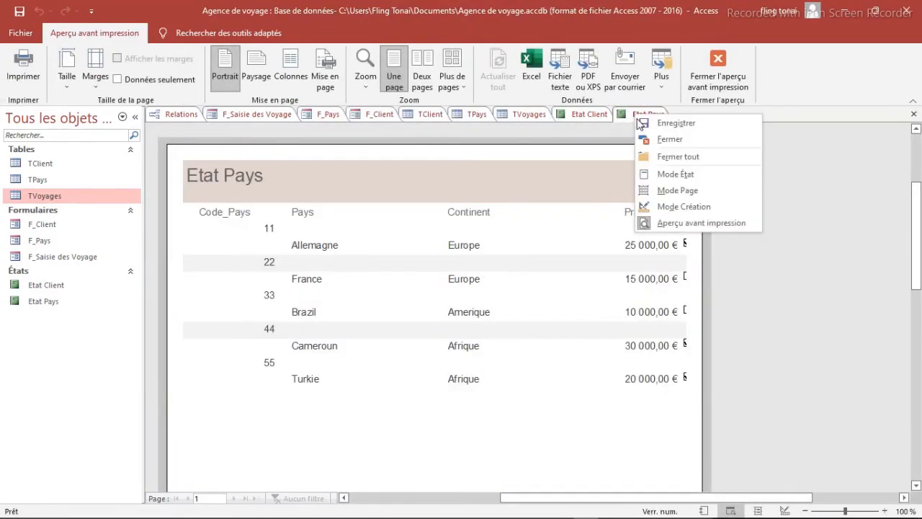
pyautogui.click(675, 206)
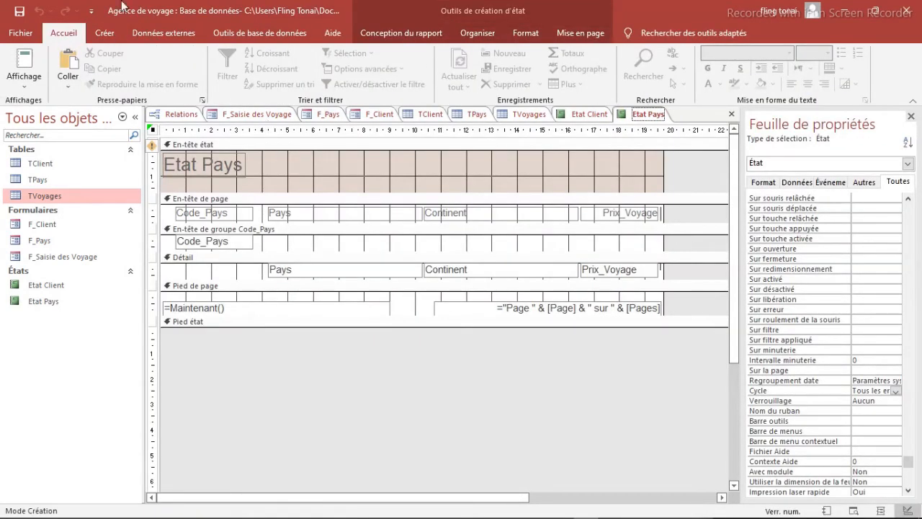
# Create a new query in Design view and add the TClient, TPays and TVoyages tables to it.
pyautogui.click(105, 32)
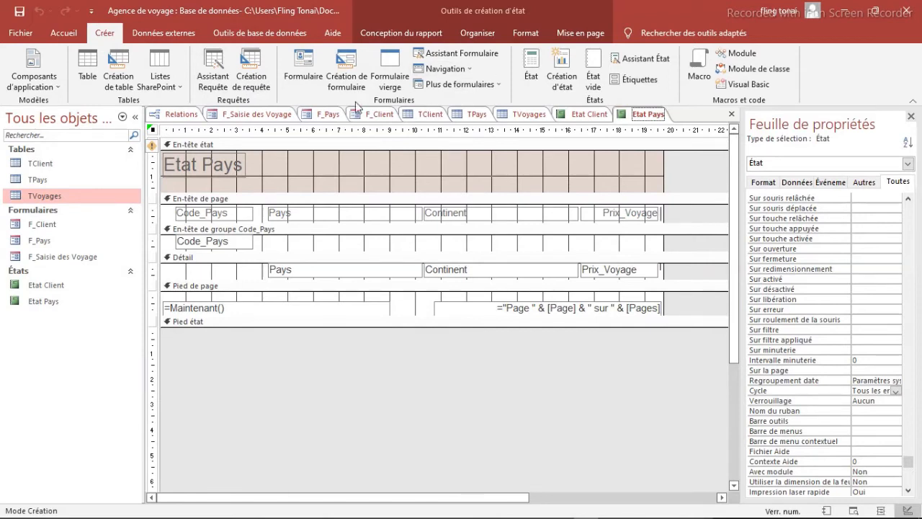
pyautogui.click(252, 80)
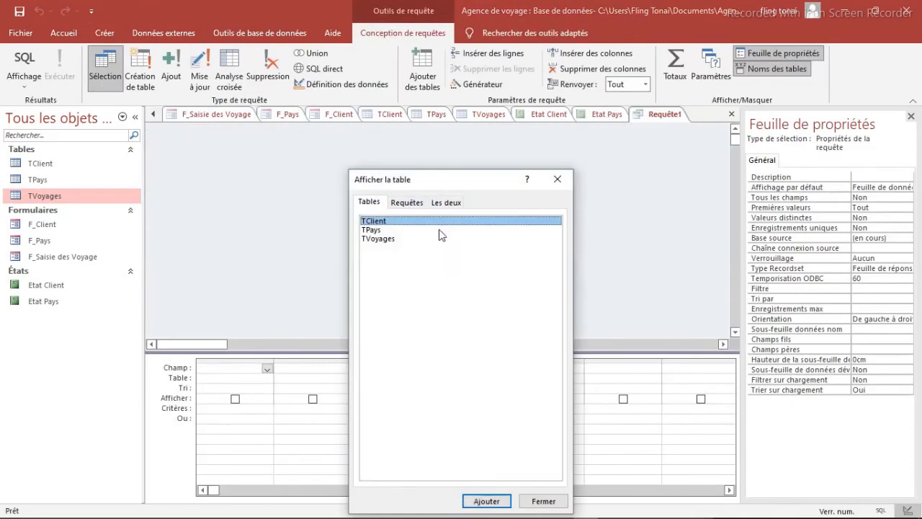
pyautogui.moveTo(389, 245); pyautogui.dragTo(376, 226)
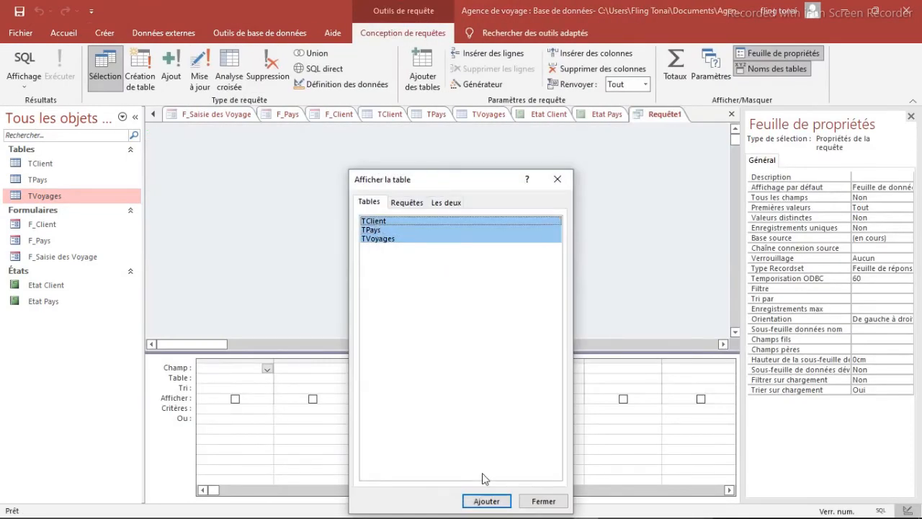
pyautogui.click(484, 500)
pyautogui.click(542, 501)
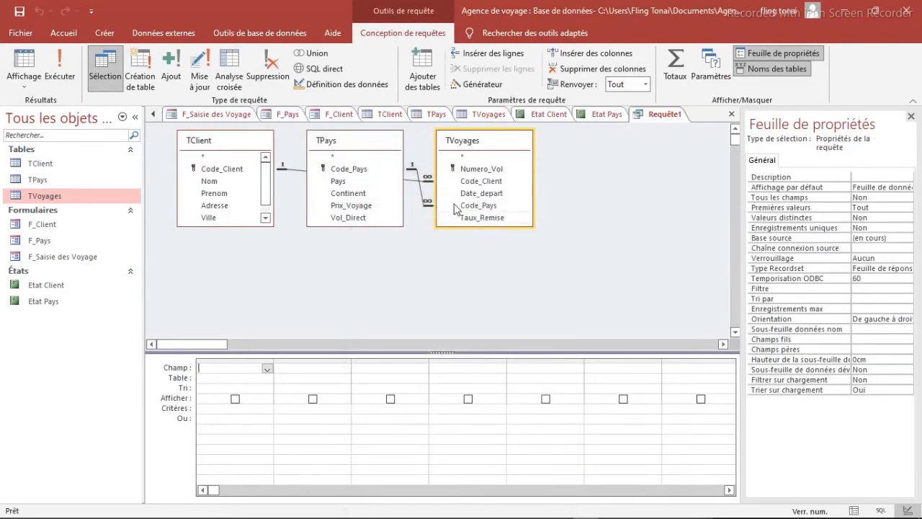
# Rearrange the query's table boxes so that TVoyages sits below and between TClient and TPays.
pyautogui.moveTo(455, 142); pyautogui.dragTo(339, 236)
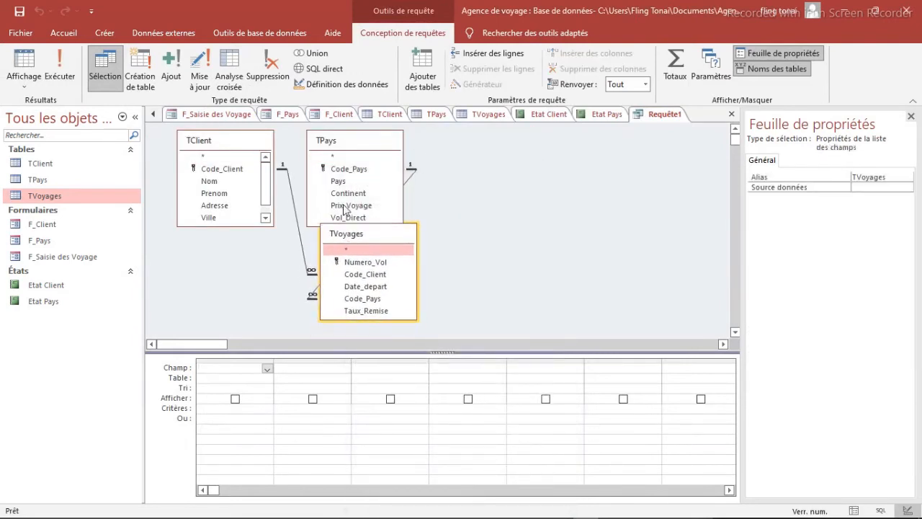
pyautogui.moveTo(350, 144); pyautogui.dragTo(522, 144)
pyautogui.moveTo(387, 236); pyautogui.dragTo(398, 208)
# Add Code_Client, Nom and Prenom from TClient, plus Numero_Vol and Code_Pays from TVoyages, to the query grid.
pyautogui.doubleClick(220, 170)
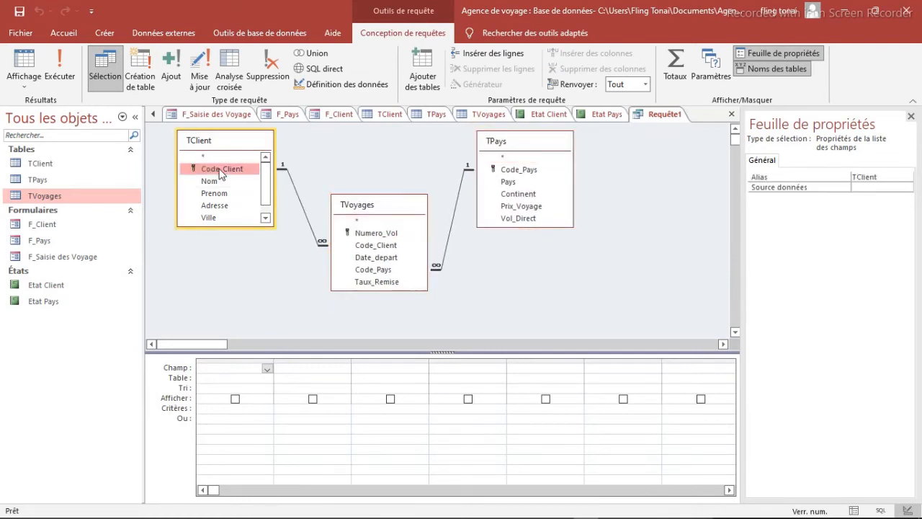
pyautogui.doubleClick(210, 182)
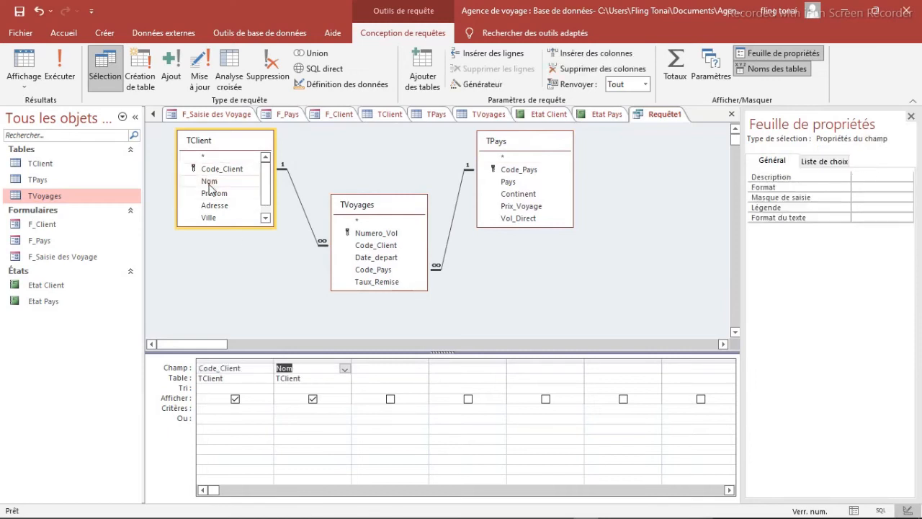
pyautogui.doubleClick(214, 193)
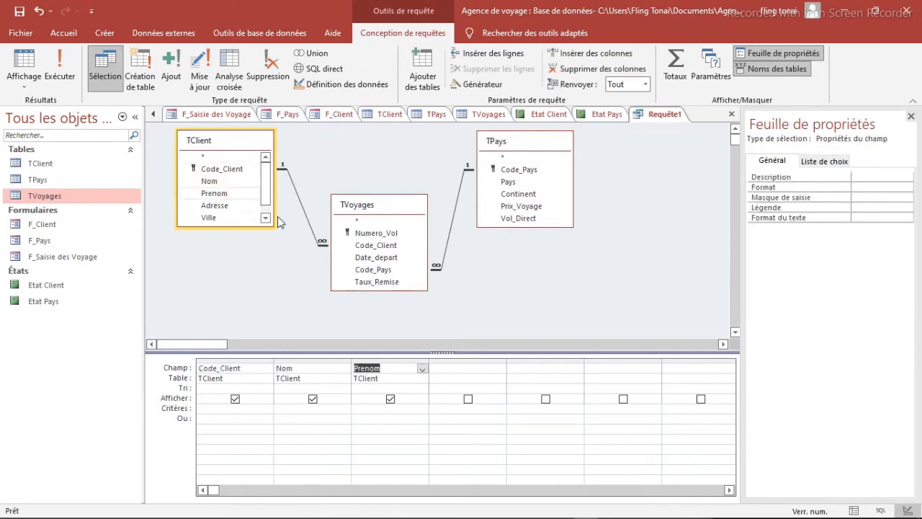
pyautogui.doubleClick(384, 234)
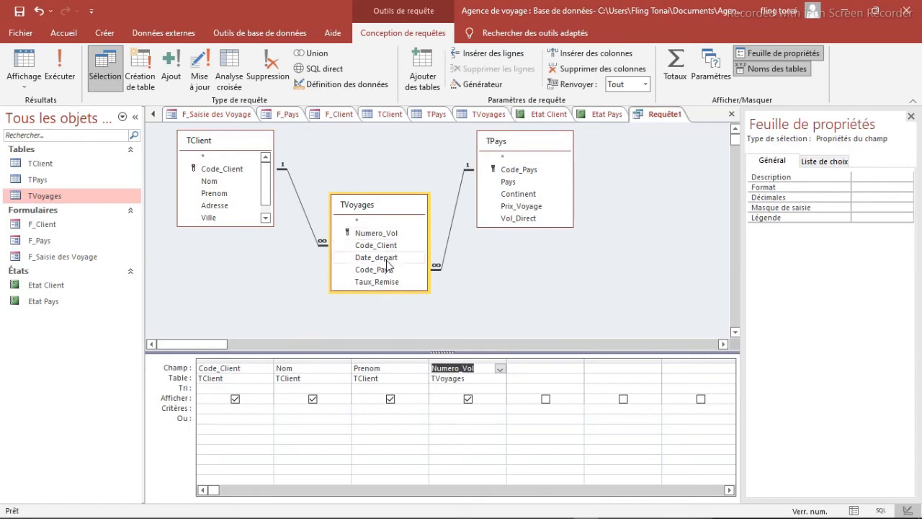
pyautogui.doubleClick(388, 269)
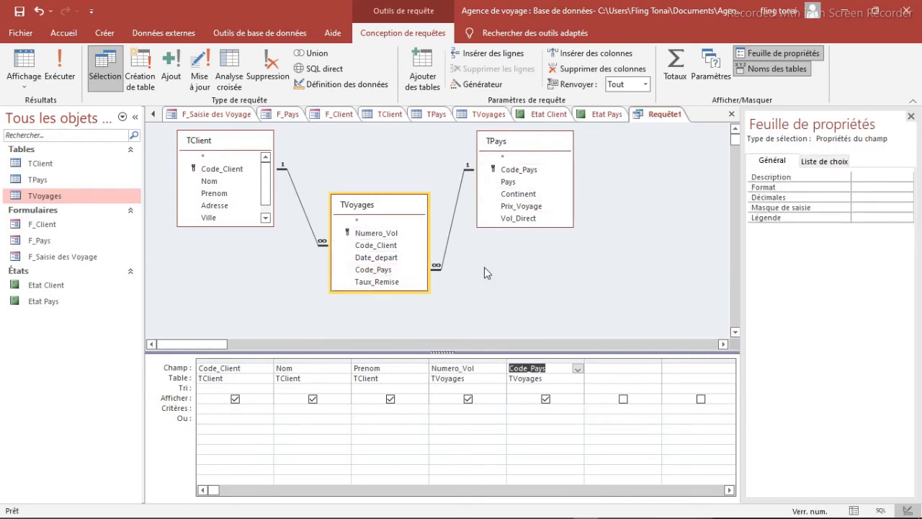
# Add Pays, Vol_Direct, Date_depart, Prix_Voyage and Taux_Remise to the query grid from TPays and TVoyages.
pyautogui.doubleClick(507, 182)
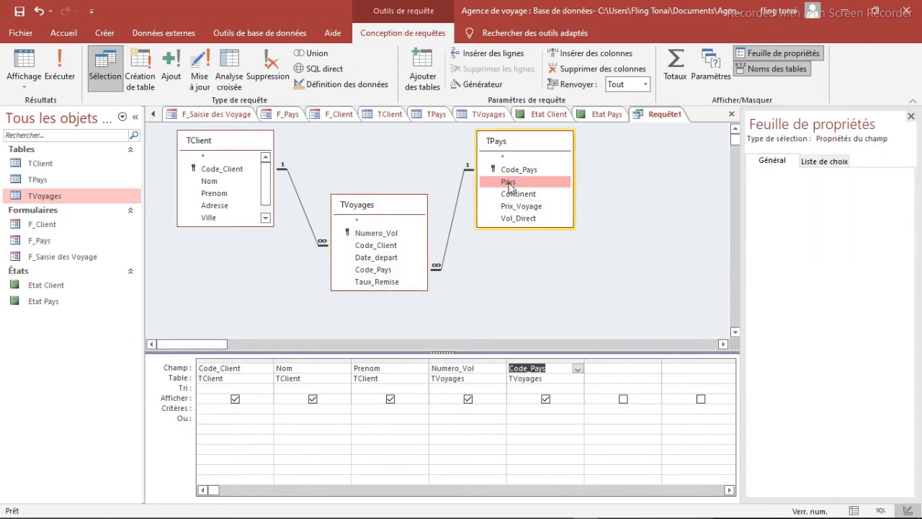
pyautogui.doubleClick(520, 218)
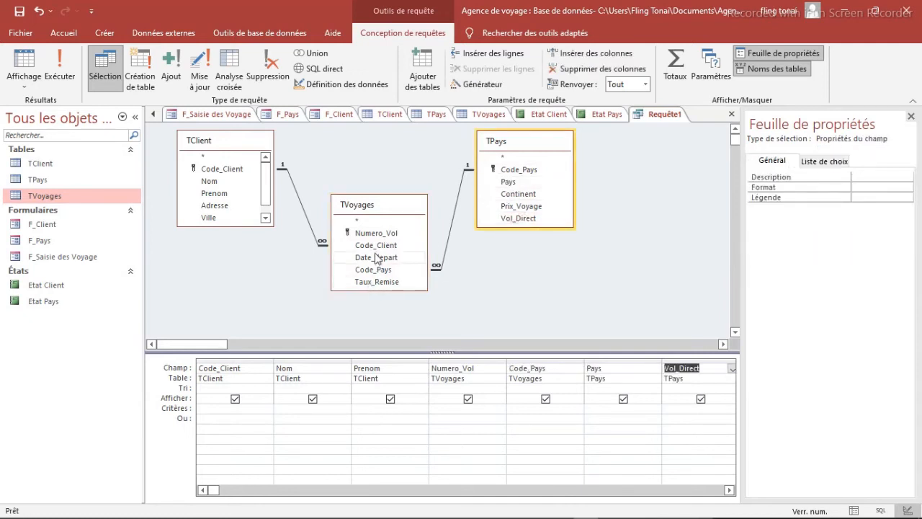
pyautogui.click(527, 207)
pyautogui.doubleClick(528, 207)
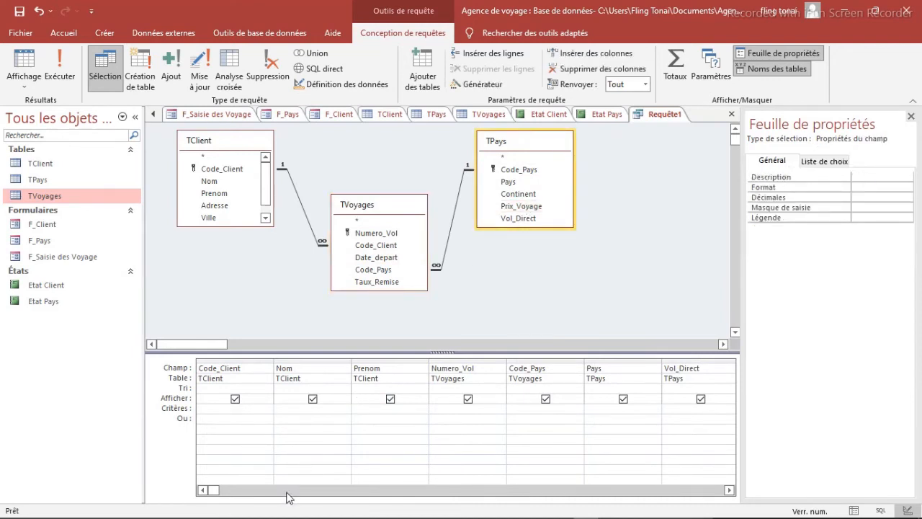
pyautogui.doubleClick(388, 282)
# Begin a calculated field after Taux_Remise in the Expression Builder with = [TPays]![Prix_Voyage] - [TPays]![Prix_Voyage].
pyautogui.click(542, 367)
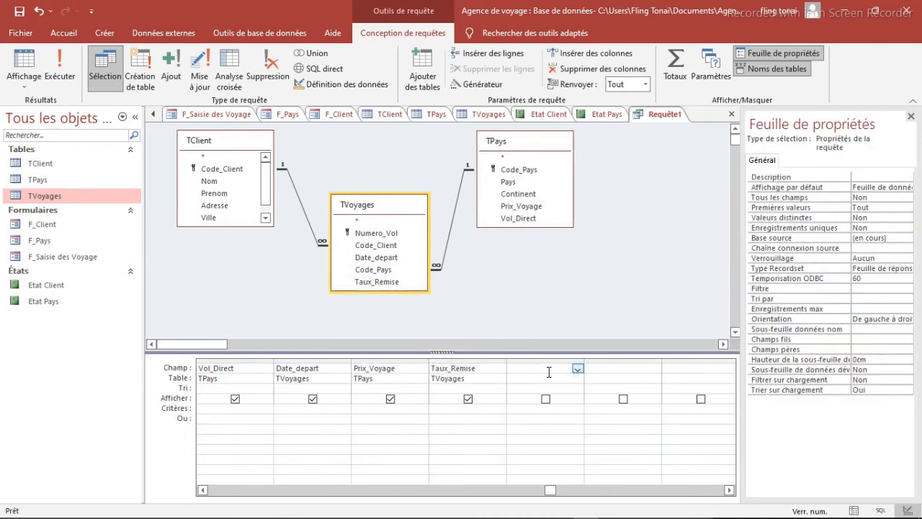
pyautogui.rightClick(539, 368)
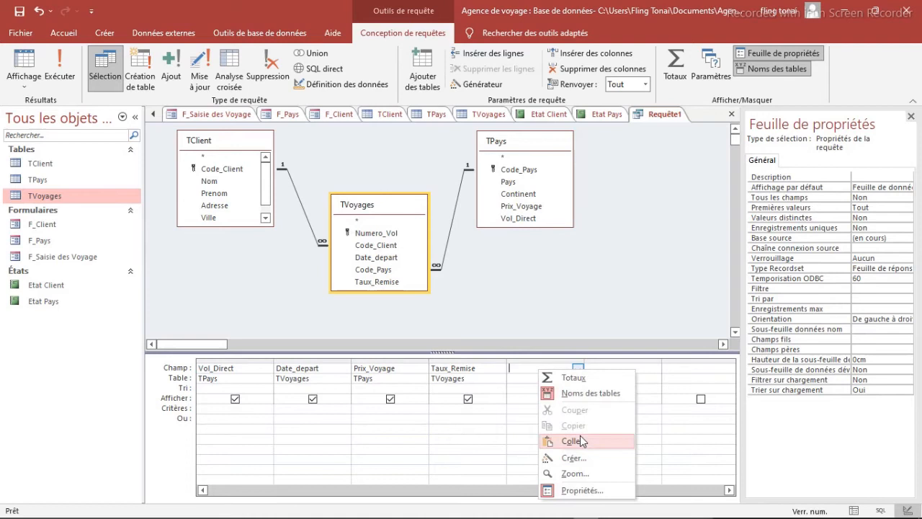
pyautogui.click(569, 459)
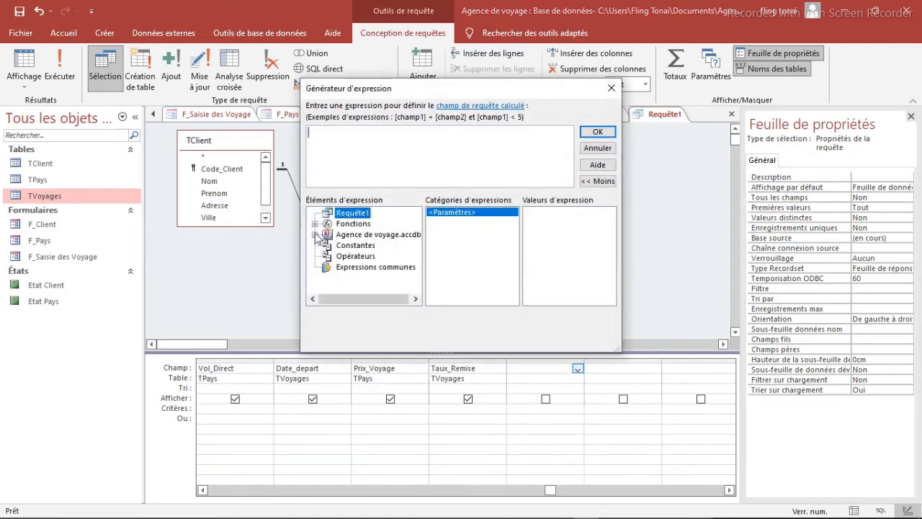
pyautogui.click(315, 235)
pyautogui.click(354, 248)
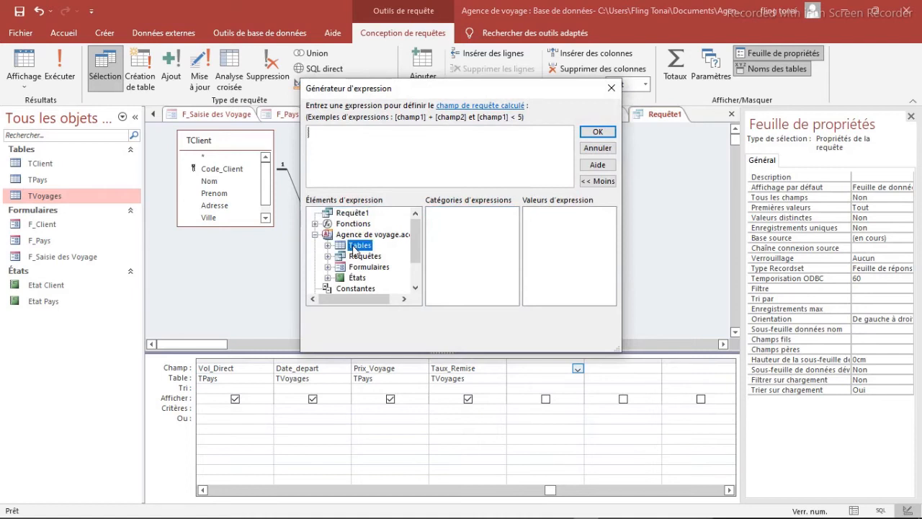
pyautogui.doubleClick(354, 248)
pyautogui.click(371, 267)
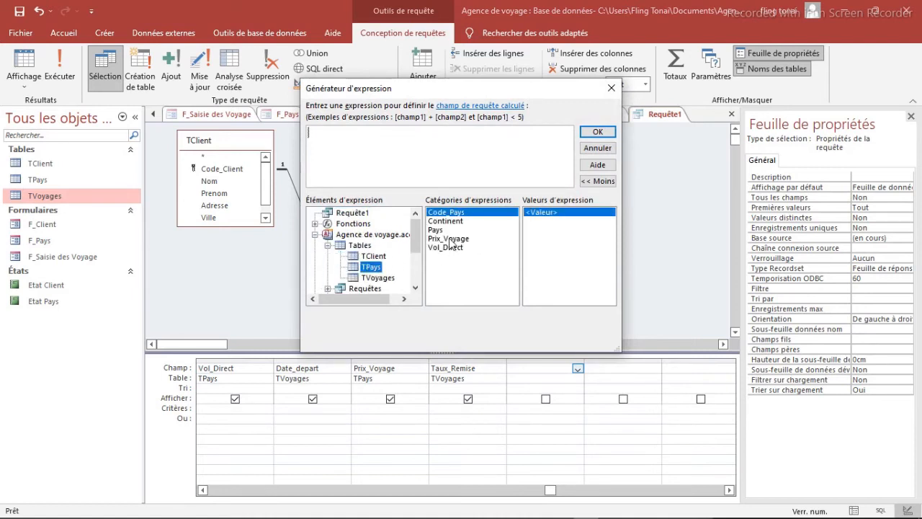
pyautogui.click(372, 150)
pyautogui.doubleClick(459, 239)
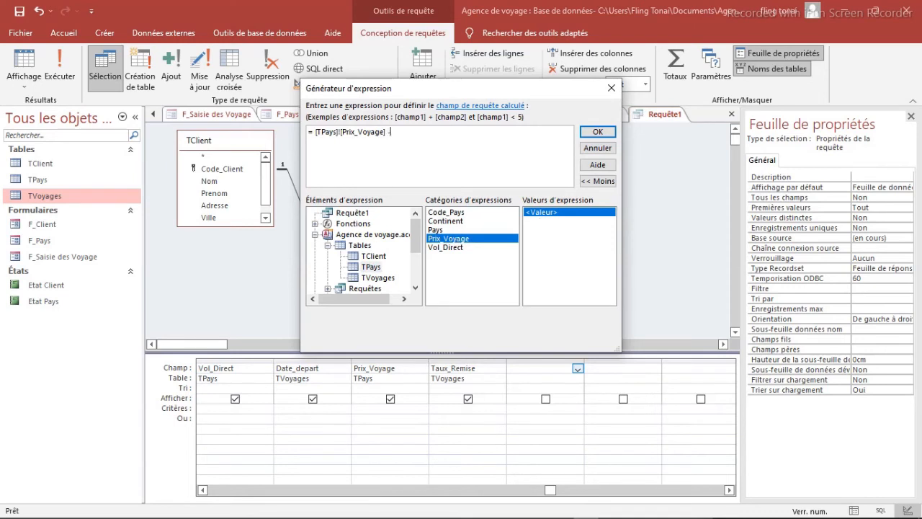
pyautogui.doubleClick(469, 240)
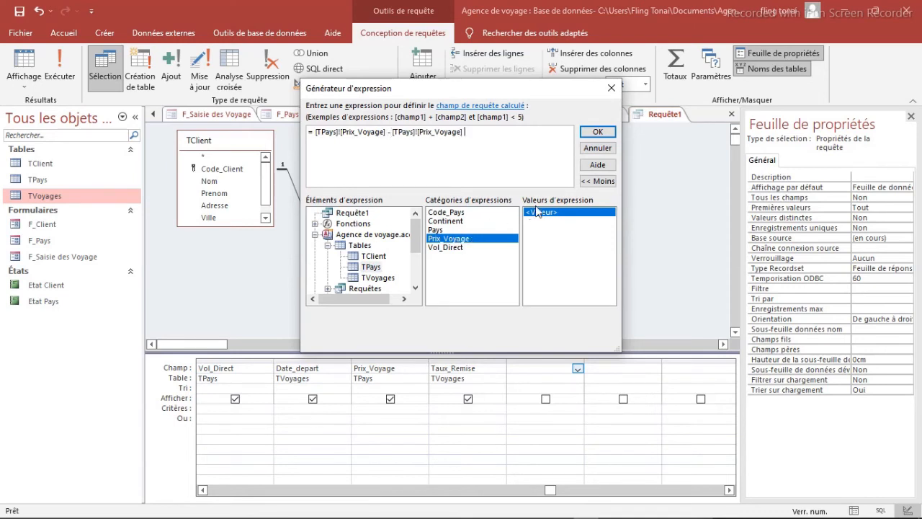
# Complete the expression with * [TVoyages]![Taux_Remise] and accept it as the calculated field.
pyautogui.click(369, 278)
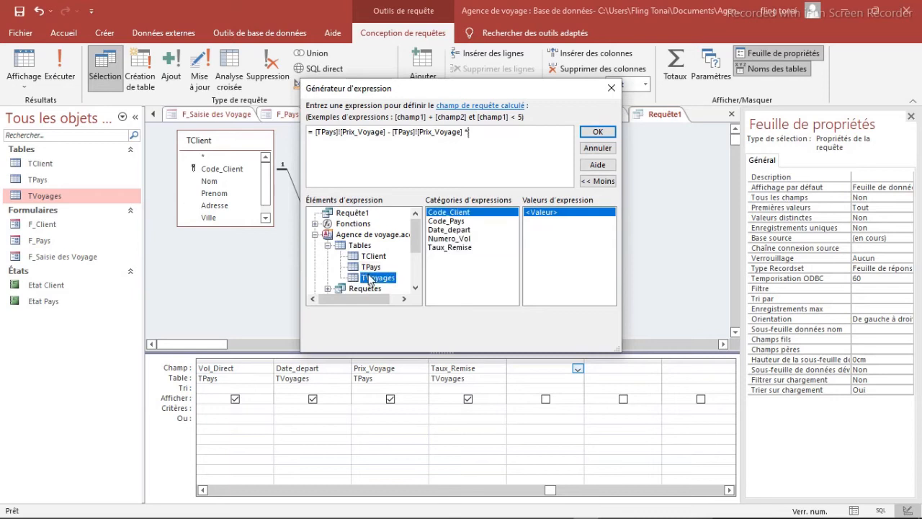
pyautogui.write('*')
pyautogui.doubleClick(448, 247)
pyautogui.click(614, 133)
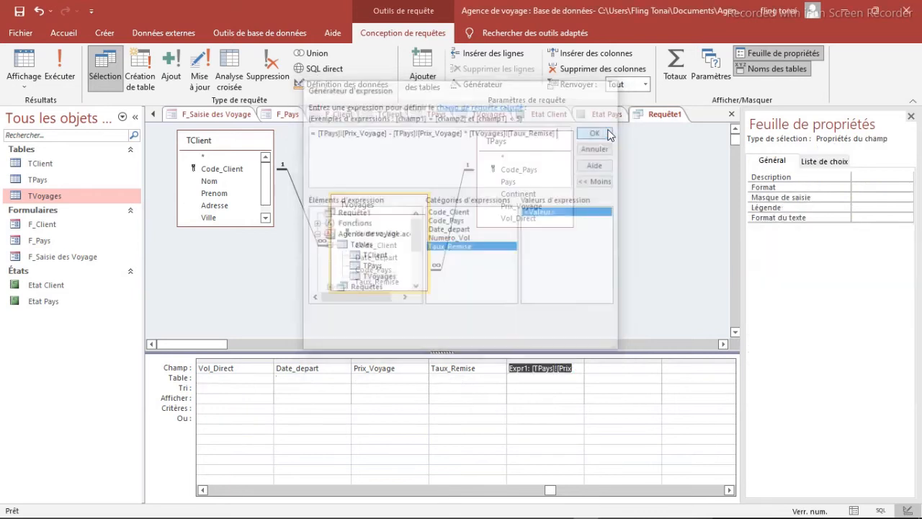
# Rename the calculated field "Net a payer" and run the query.
pyautogui.click(525, 369)
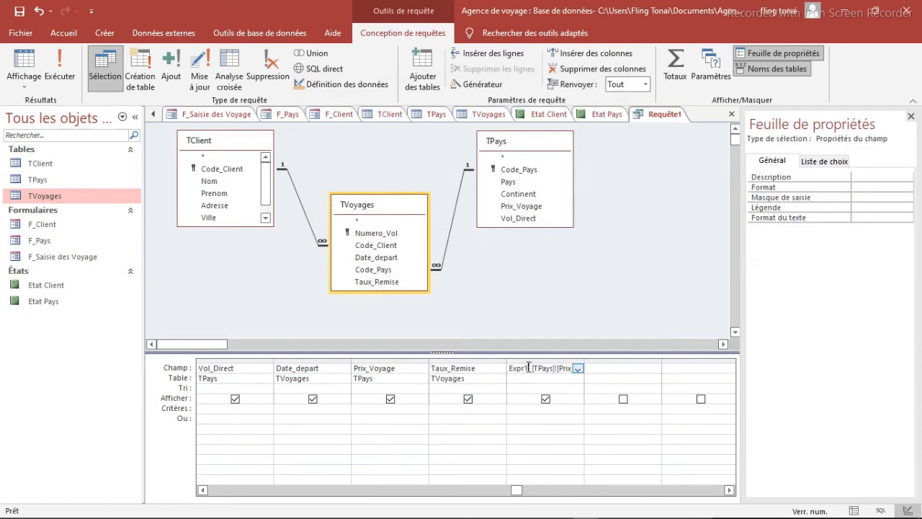
pyautogui.press('BackSpace')
pyautogui.press('BackSpace')
pyautogui.press('BackSpace')
pyautogui.press('BackSpace')
pyautogui.press('BackSpace')
pyautogui.press('BackSpace')
pyautogui.write('Net a payer')
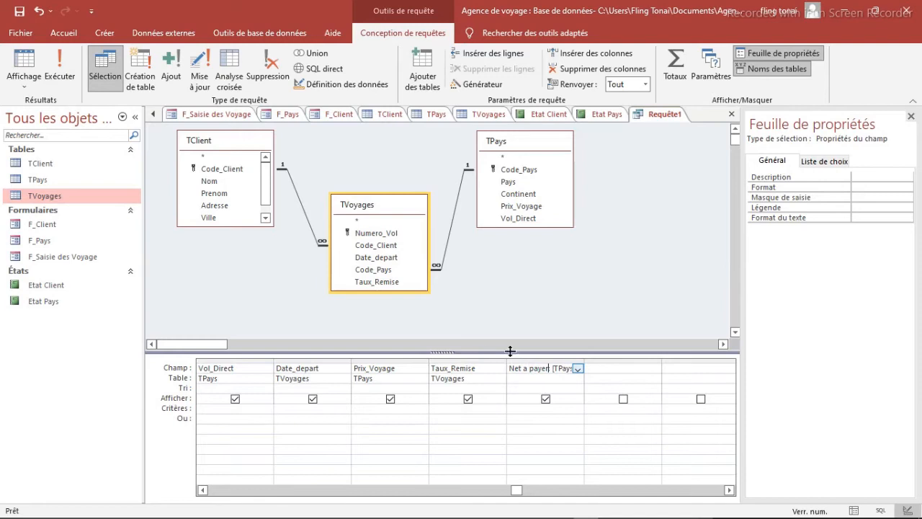
pyautogui.click(68, 64)
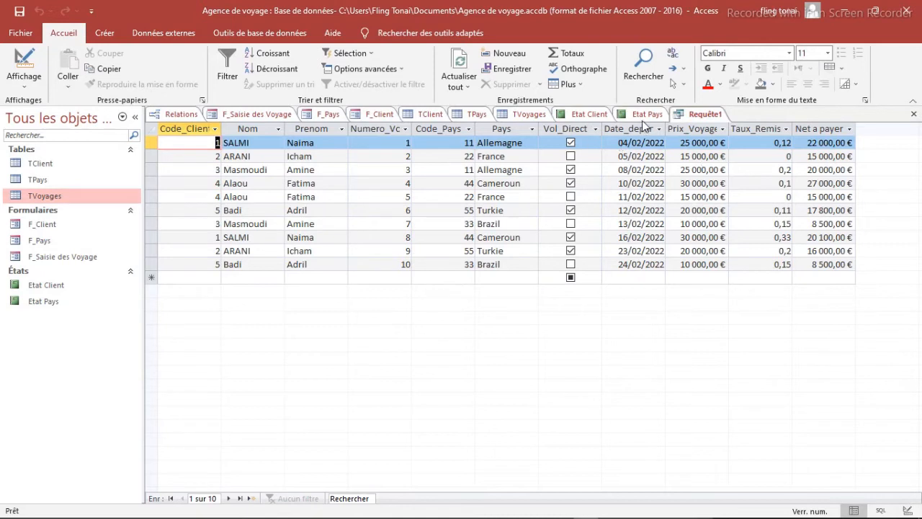
# Save the query as "Requête Saisie des voyages" and close it.
pyautogui.rightClick(686, 119)
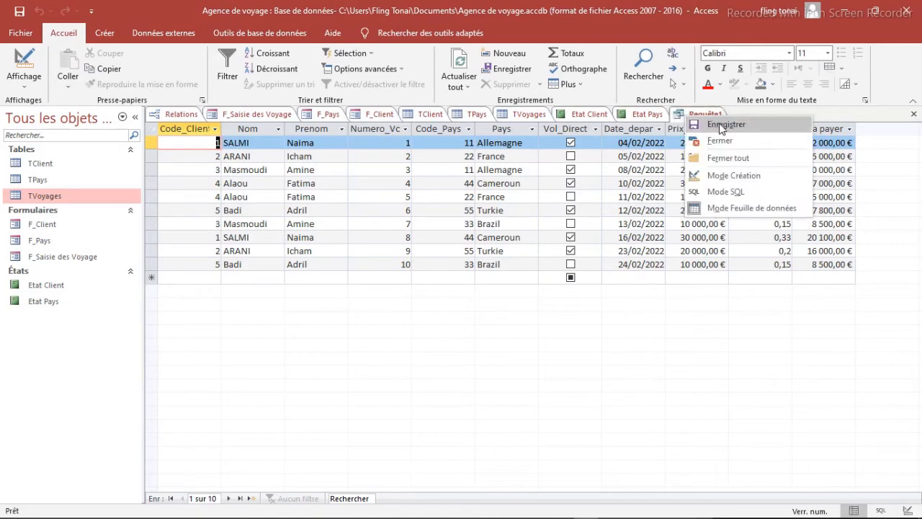
pyautogui.click(720, 125)
pyautogui.click(441, 188)
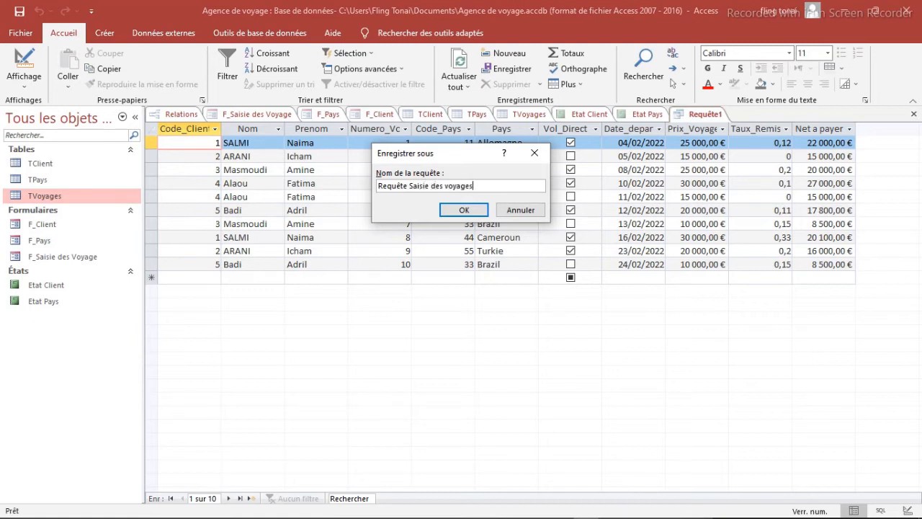
pyautogui.click(467, 209)
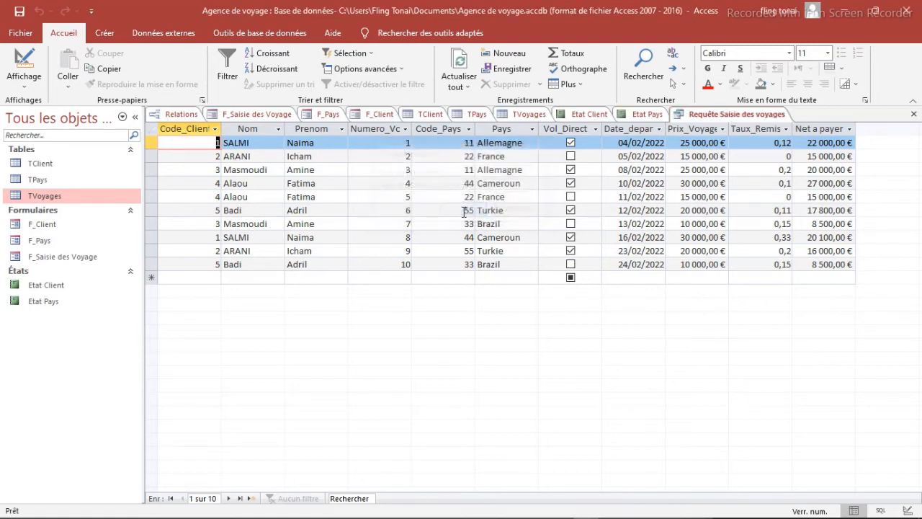
pyautogui.rightClick(720, 115)
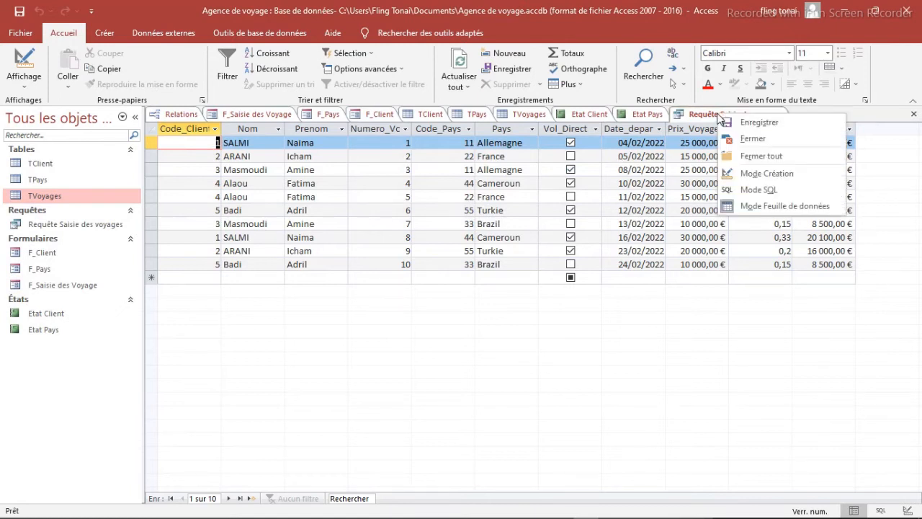
pyautogui.click(748, 139)
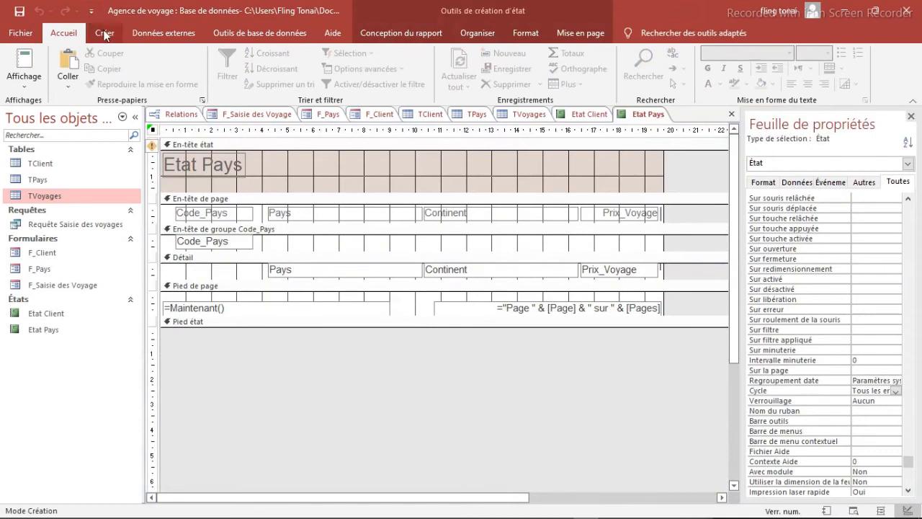
# Start a report with the Report Wizard that includes all the fields of Requête Saisie des voyages.
pyautogui.click(104, 33)
pyautogui.click(637, 59)
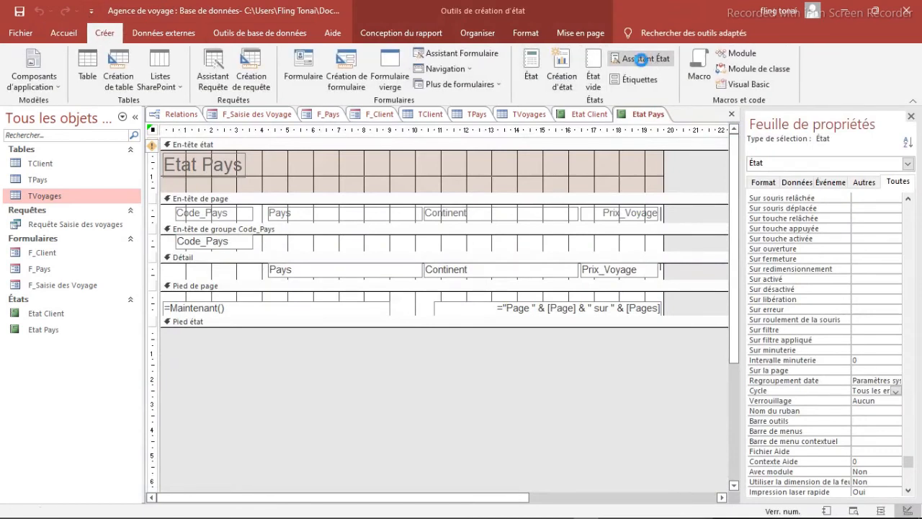
pyautogui.click(486, 186)
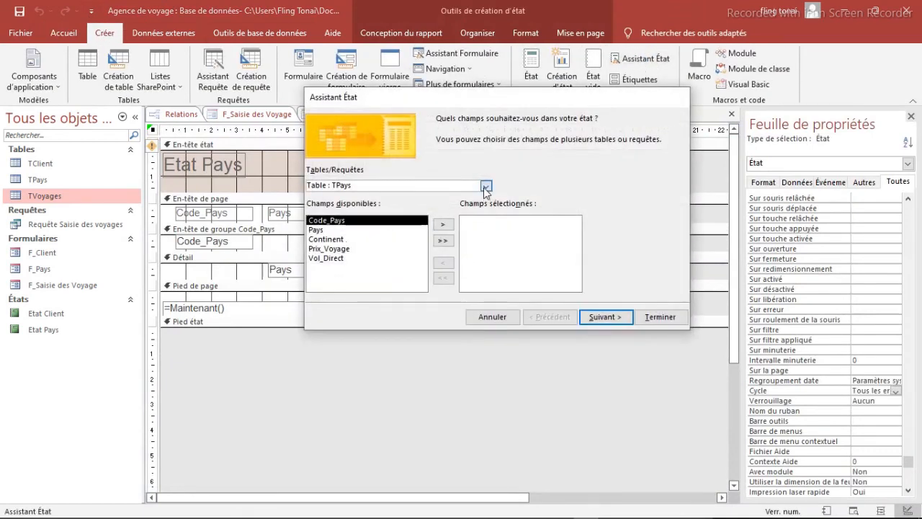
pyautogui.click(419, 225)
pyautogui.click(443, 241)
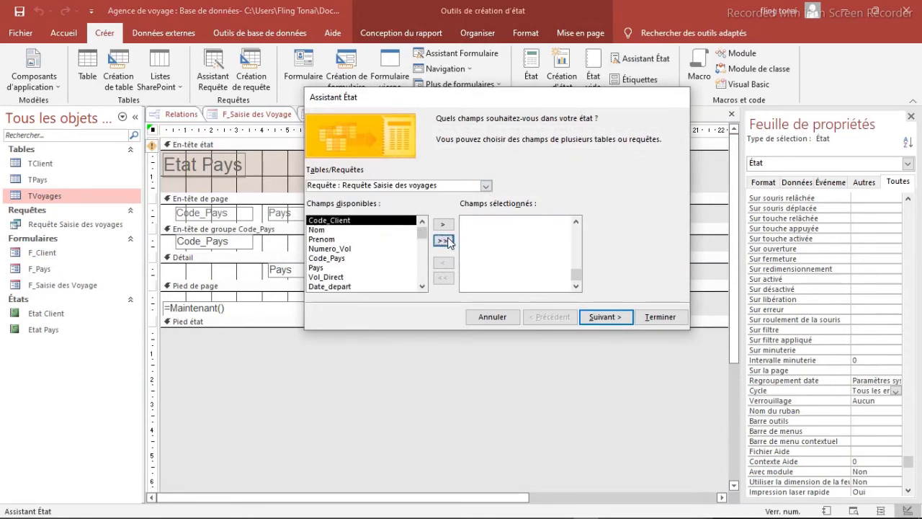
# Group the report by Code_Pays, sort it by Pays in ascending order, and accept the stepped layout in portrait orientation.
pyautogui.click(612, 317)
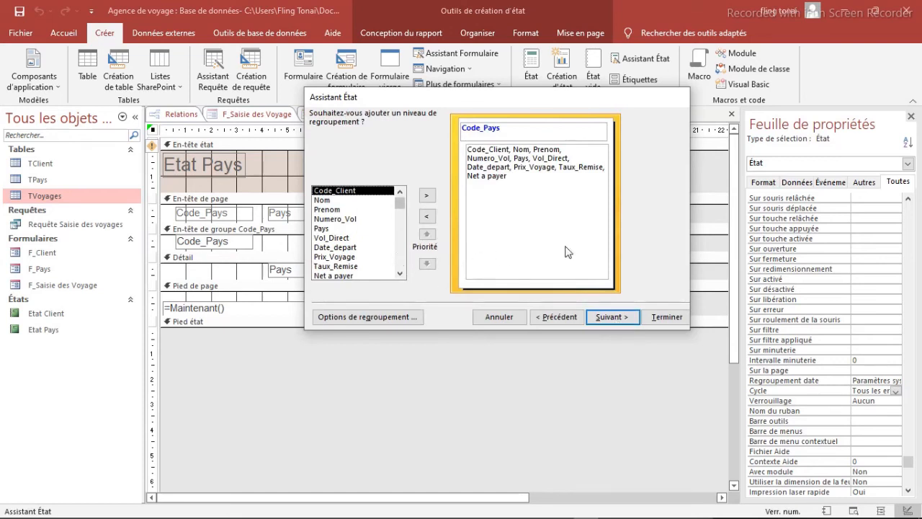
pyautogui.click(611, 317)
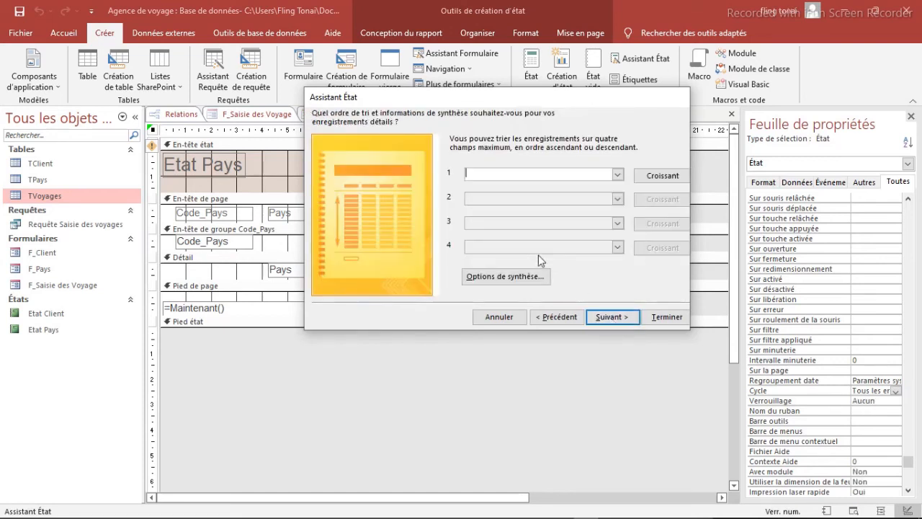
pyautogui.click(616, 176)
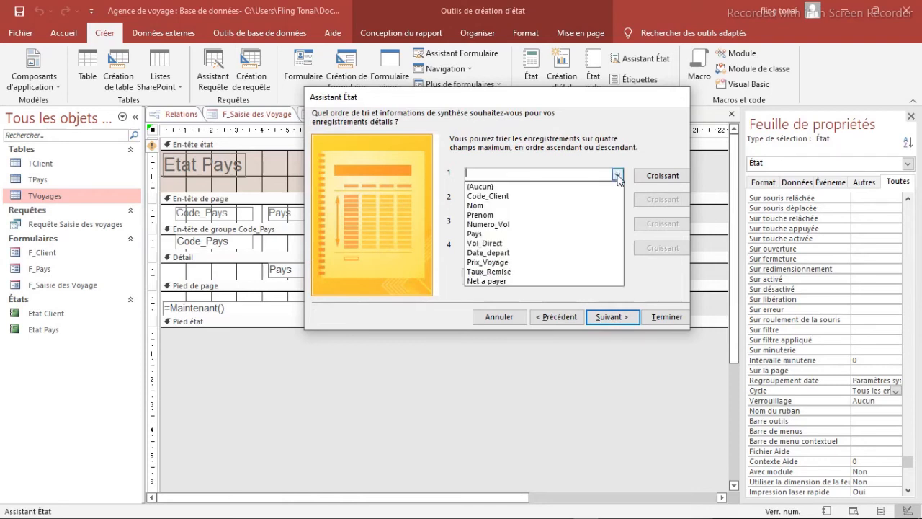
pyautogui.click(486, 234)
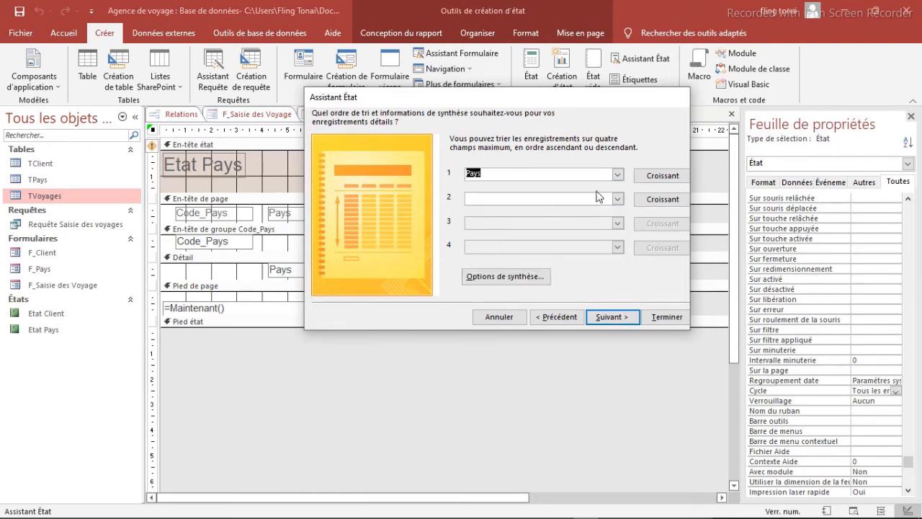
pyautogui.click(614, 317)
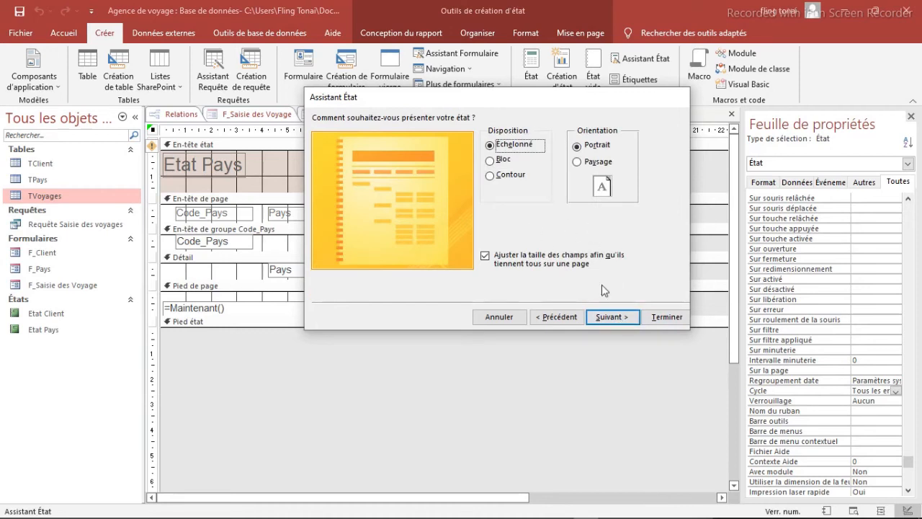
pyautogui.click(613, 318)
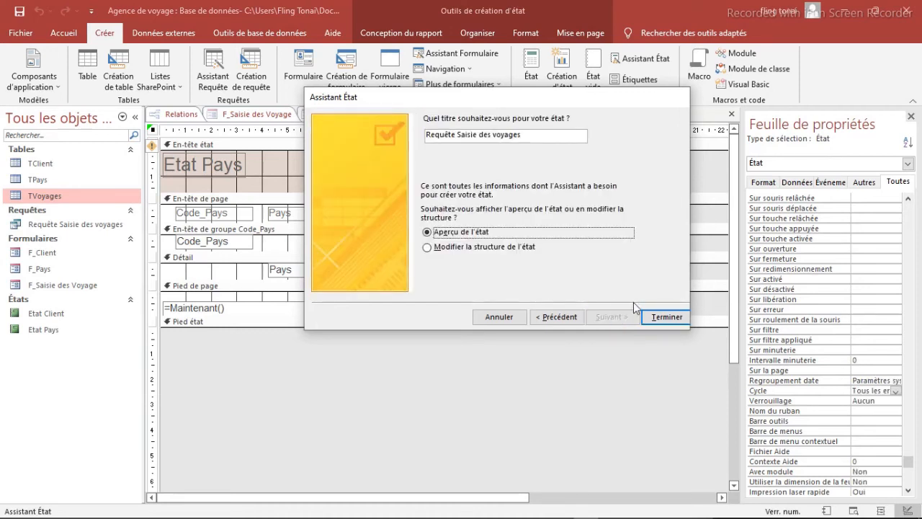
# Finish the report with the title Requête Saisie des voyages, view its layout, and open it in Design view.
pyautogui.click(667, 317)
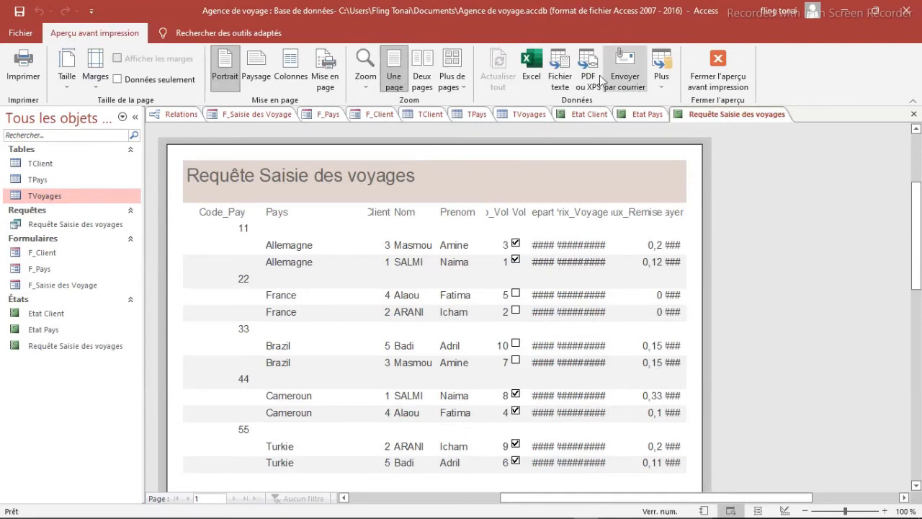
pyautogui.rightClick(737, 120)
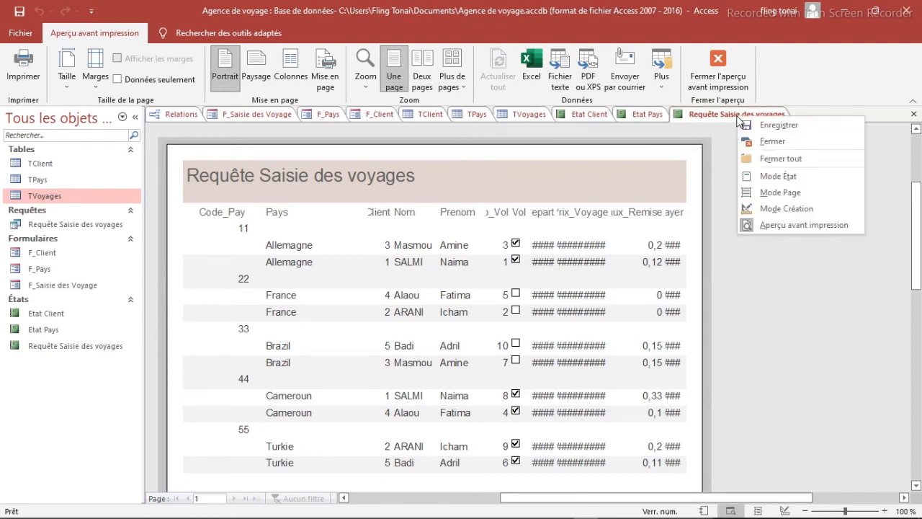
pyautogui.click(784, 203)
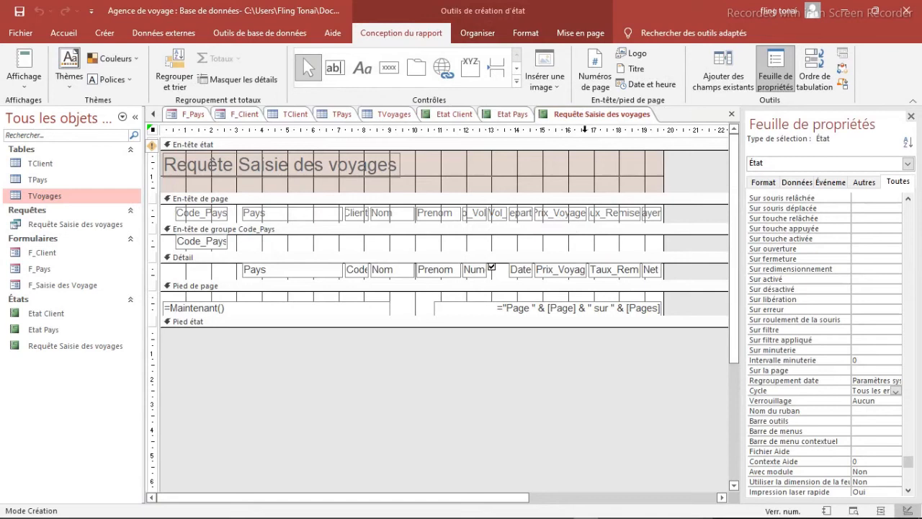
pyautogui.click(30, 66)
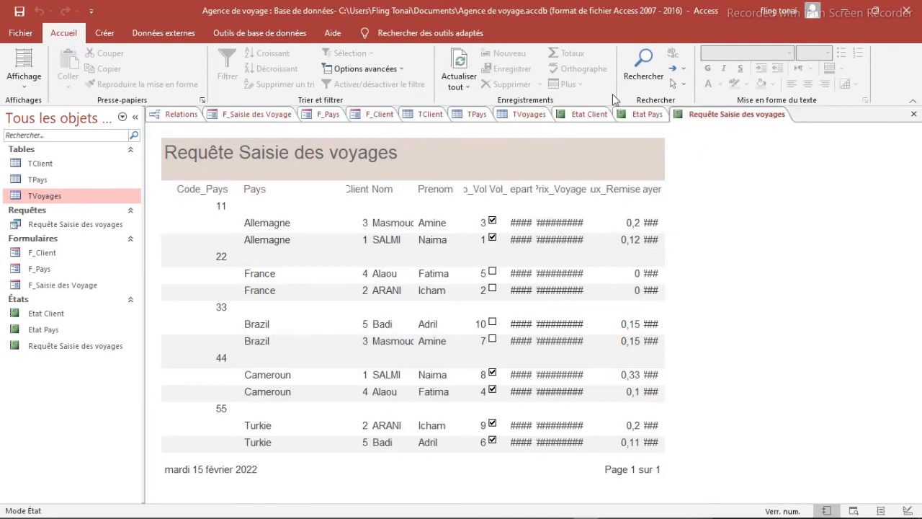
pyautogui.click(25, 78)
pyautogui.click(43, 198)
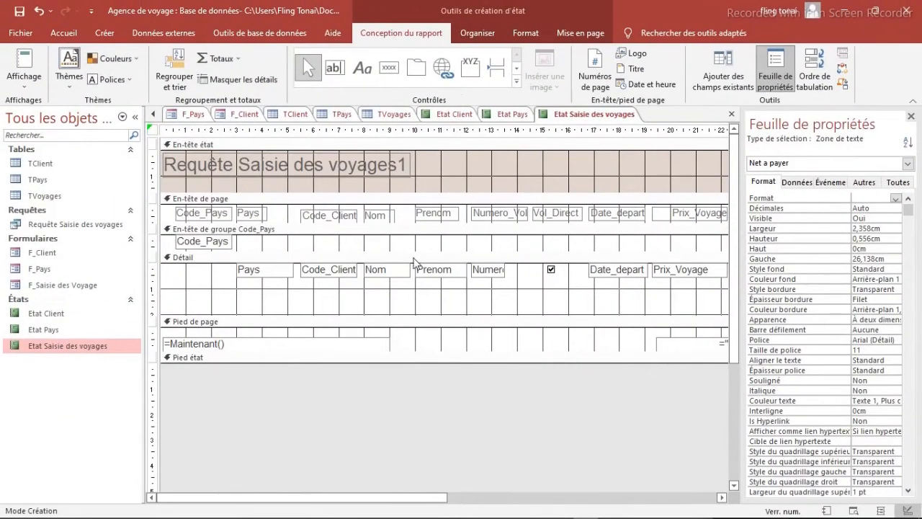
# Display the Etat Saisie des voyages report in Report view and save it.
pyautogui.click(30, 94)
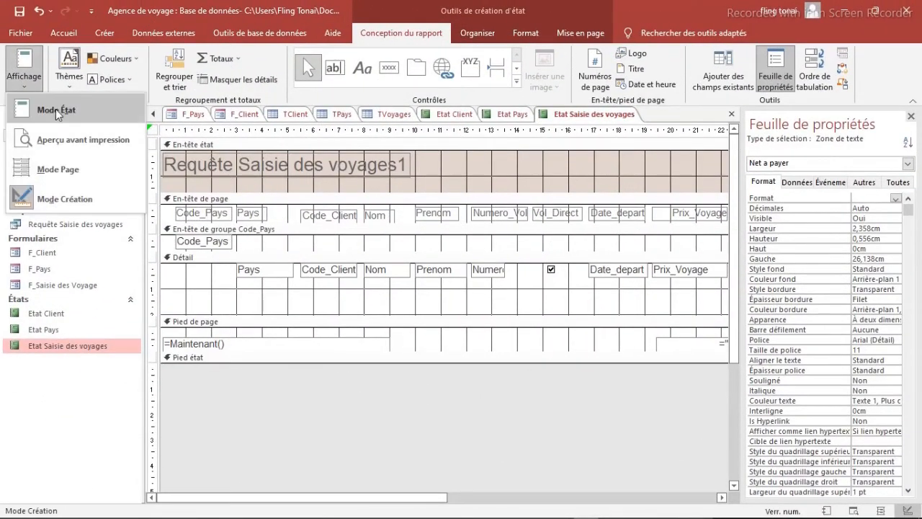
pyautogui.click(55, 109)
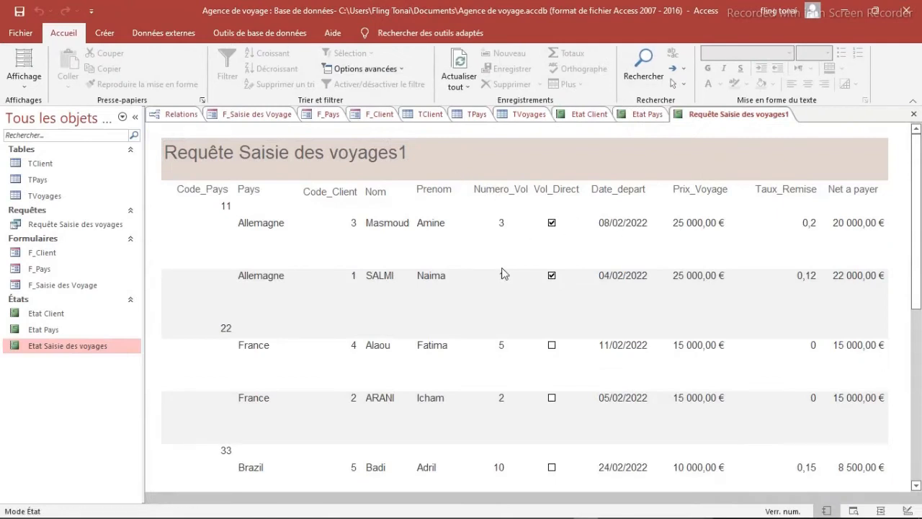
pyautogui.click(532, 266)
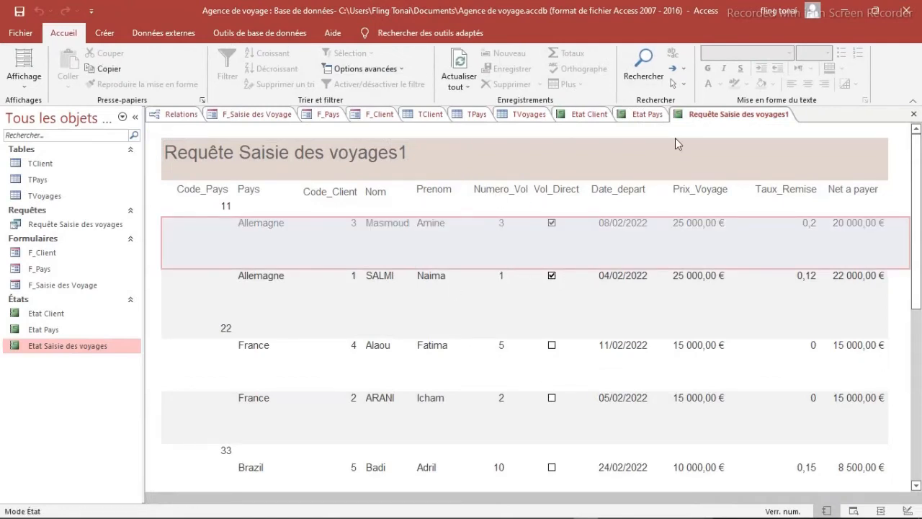
pyautogui.rightClick(708, 119)
pyautogui.click(733, 125)
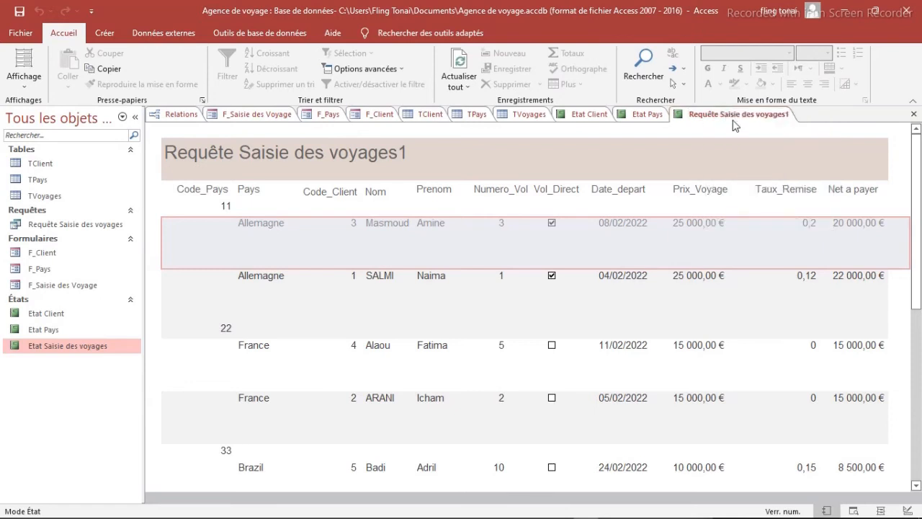
# Close the Etat Client, Etat Pays and Etat Saisie des voyages reports.
pyautogui.rightClick(588, 115)
pyautogui.click(617, 141)
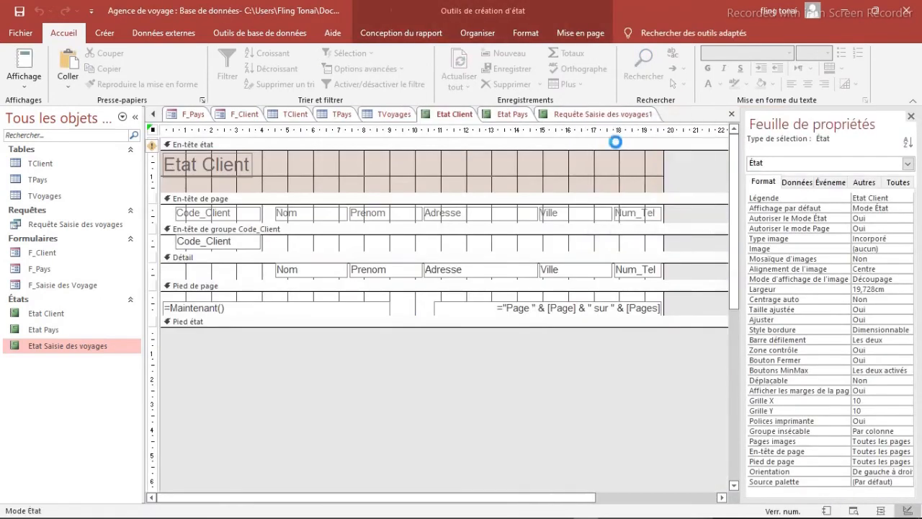
pyautogui.rightClick(579, 116)
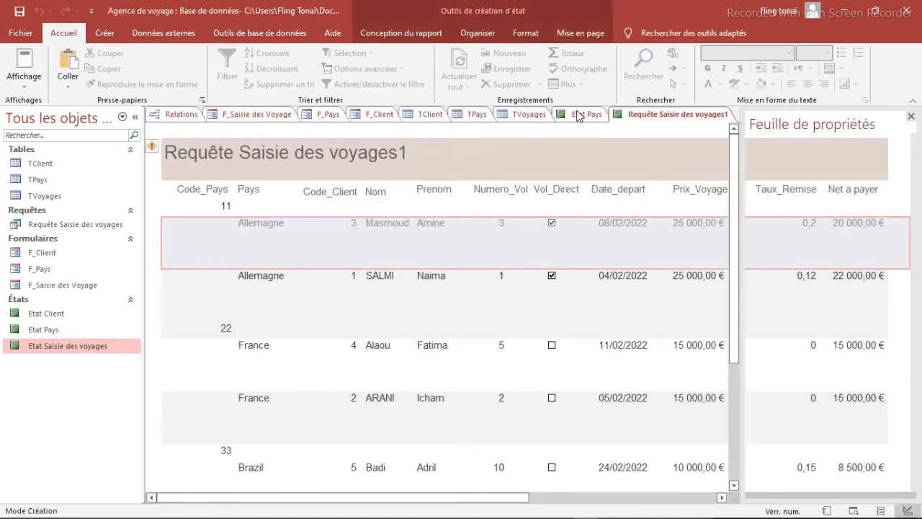
pyautogui.click(609, 135)
pyautogui.rightClick(585, 117)
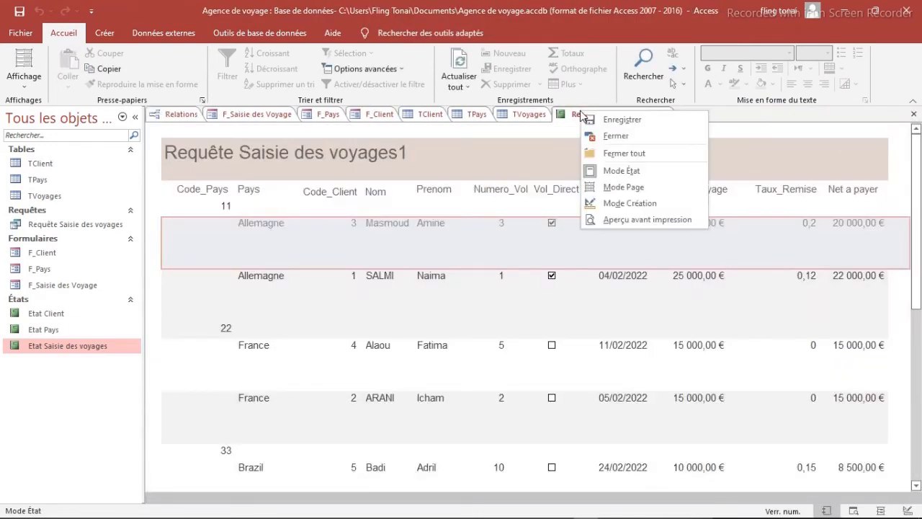
pyautogui.click(620, 137)
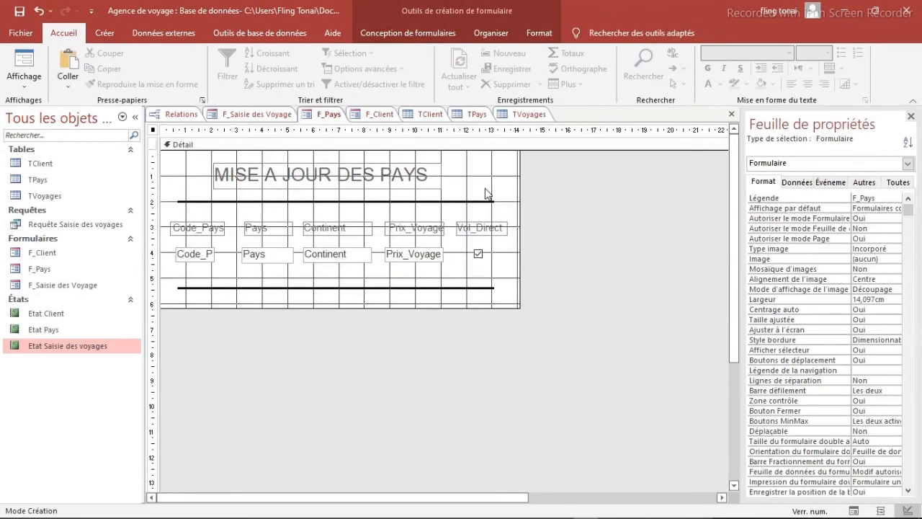
# Show the F_Saisie des Voyage form in Design view.
pyautogui.click(264, 114)
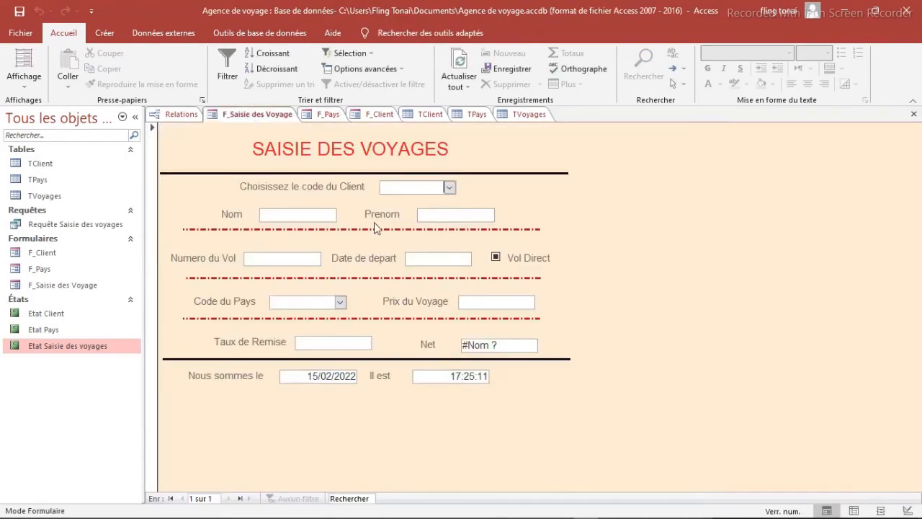
pyautogui.click(30, 85)
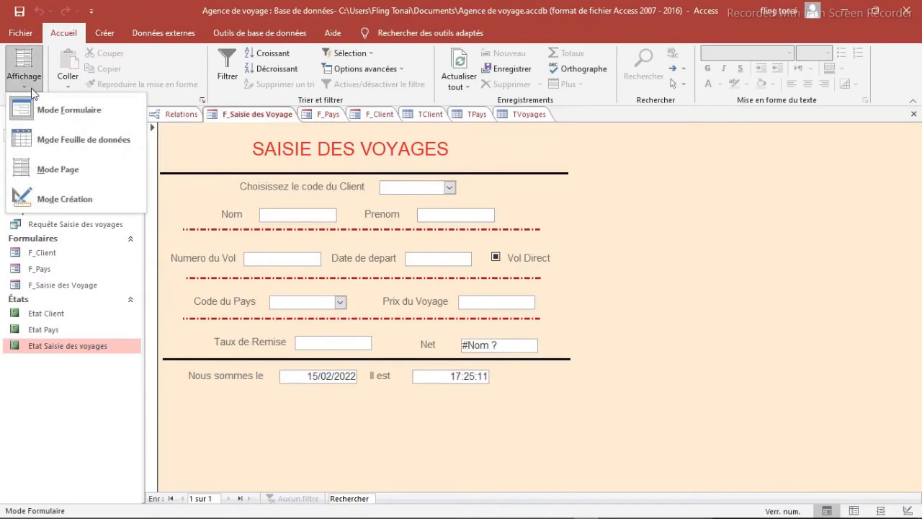
pyautogui.click(59, 191)
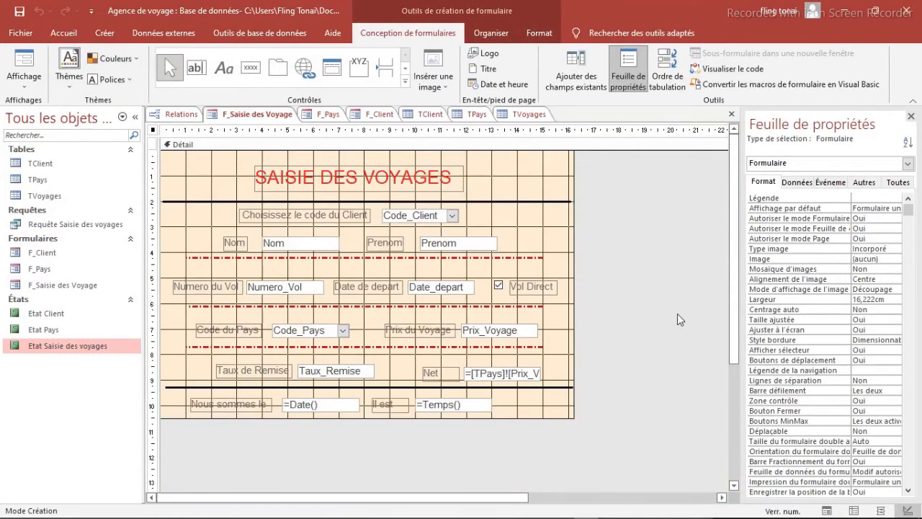
# Extend the form's Detail section to about 14 cm high and move the date and time controls down to about 12 cm.
pyautogui.moveTo(733, 292); pyautogui.dragTo(727, 378)
pyautogui.moveTo(381, 350); pyautogui.dragTo(382, 440)
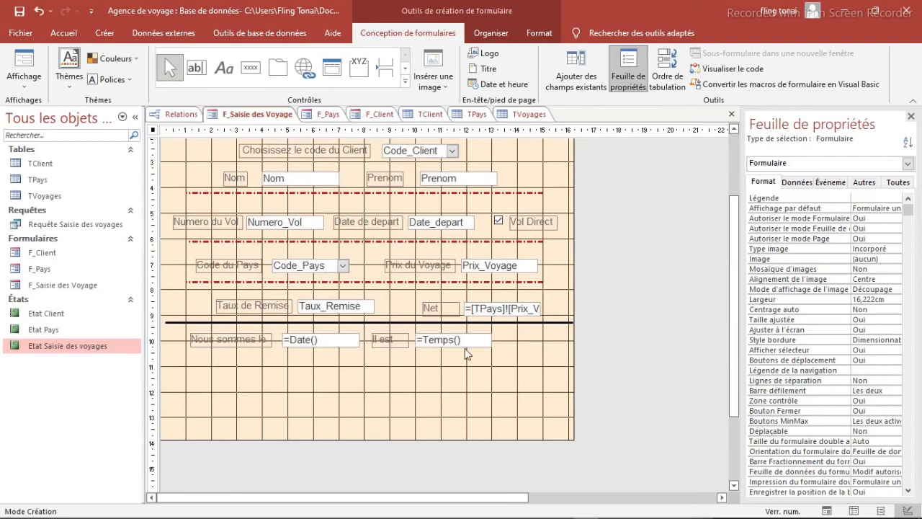
pyautogui.moveTo(510, 349); pyautogui.dragTo(222, 396)
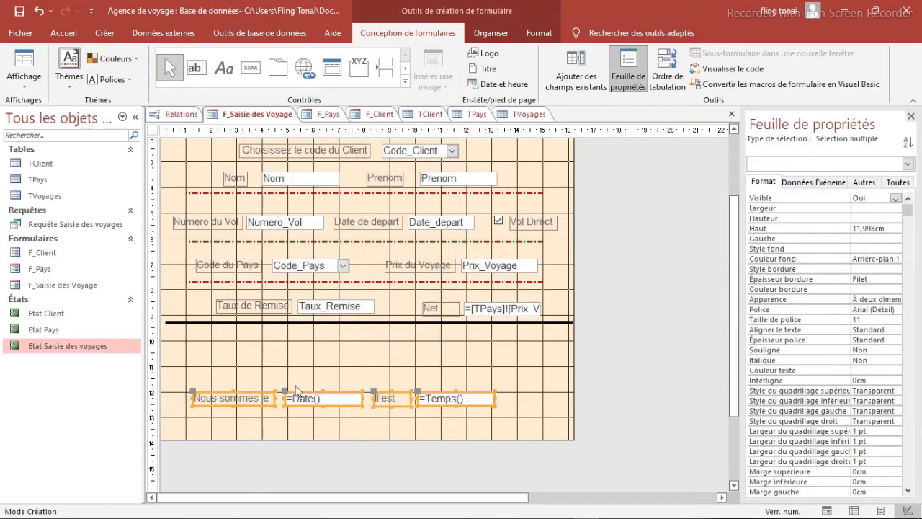
pyautogui.click(352, 372)
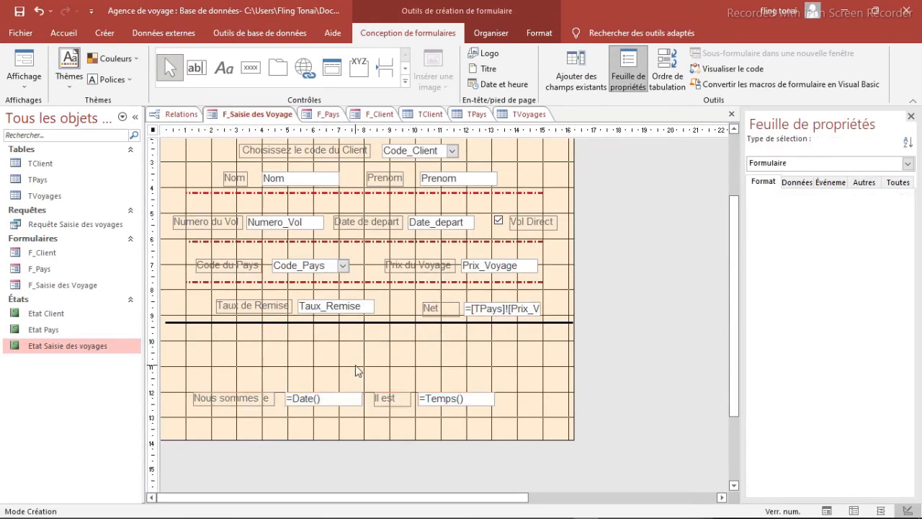
# Add a command button above the date controls that previews the Etat Saisie des voyages report.
pyautogui.click(252, 68)
pyautogui.click(222, 347)
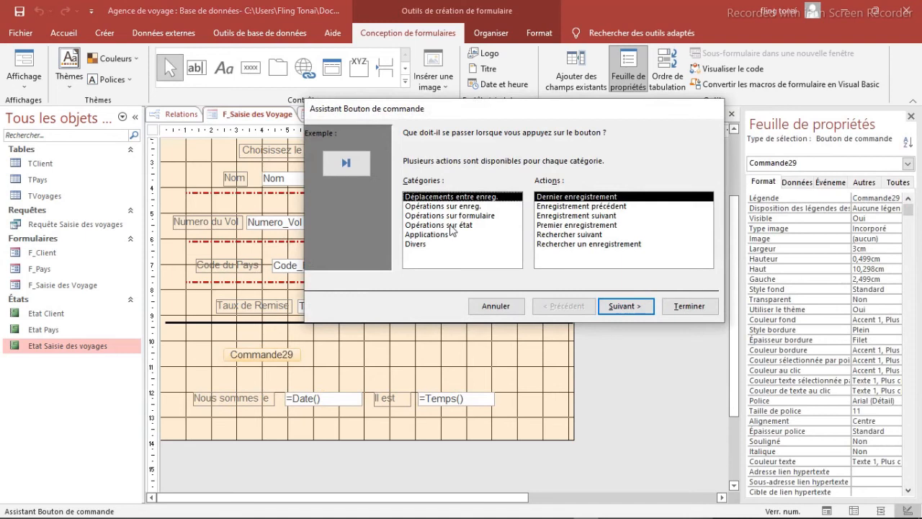
pyautogui.click(451, 225)
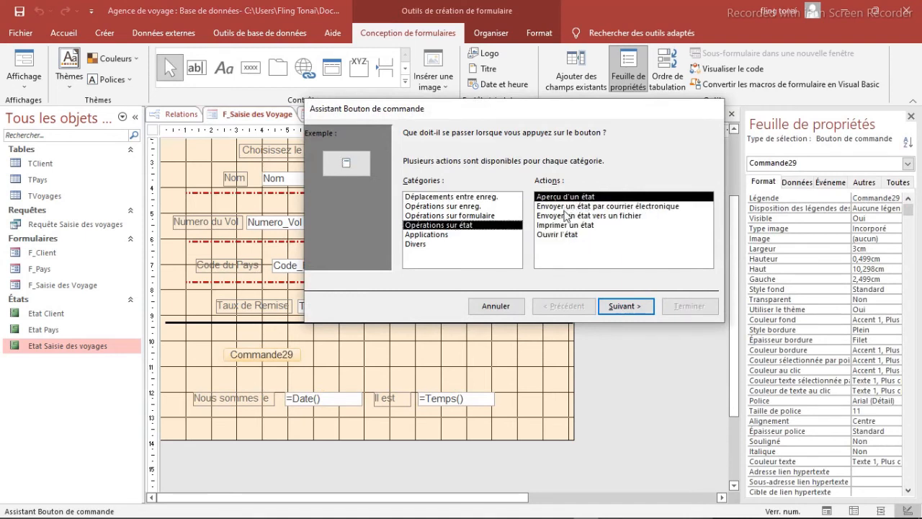
pyautogui.click(634, 309)
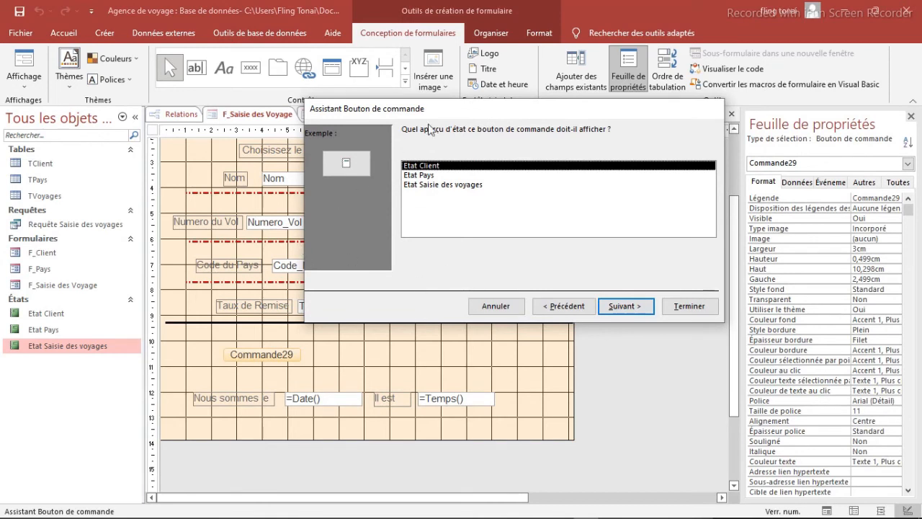
pyautogui.moveTo(431, 113); pyautogui.dragTo(406, 132)
pyautogui.click(425, 199)
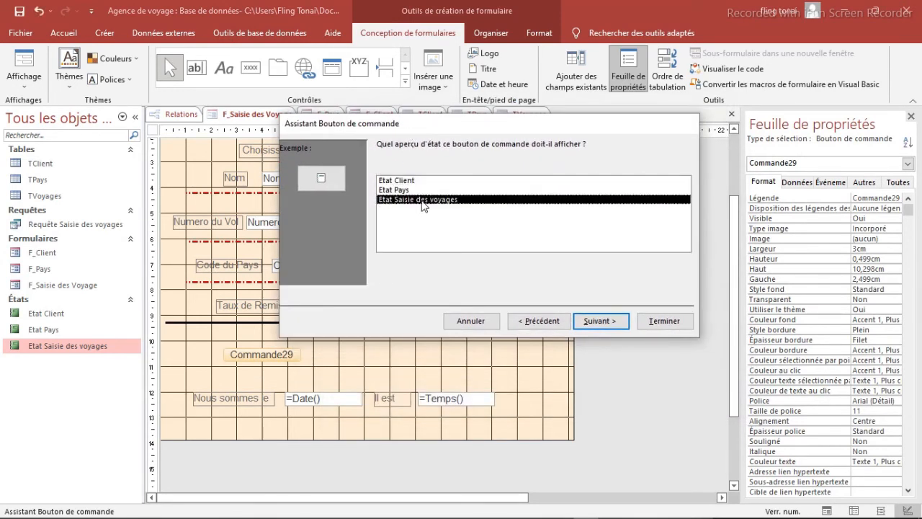
pyautogui.click(607, 320)
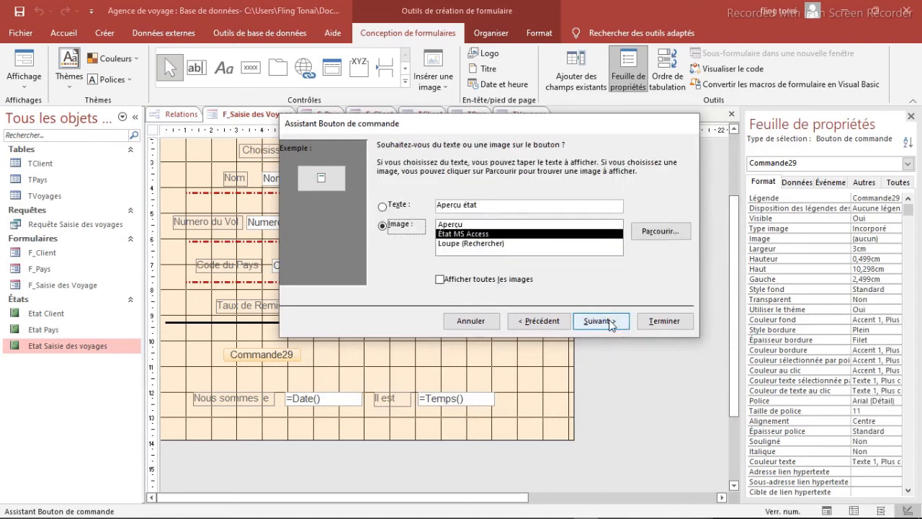
# Give the preview button the text "Aperçu de l'état", keep its default name, and finish the wizard.
pyautogui.click(492, 205)
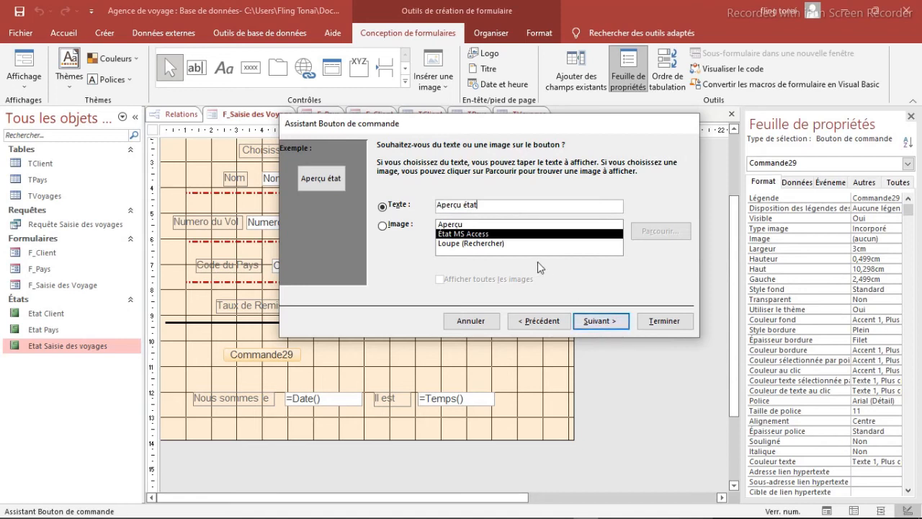
pyautogui.click(462, 205)
pyautogui.write('de ')
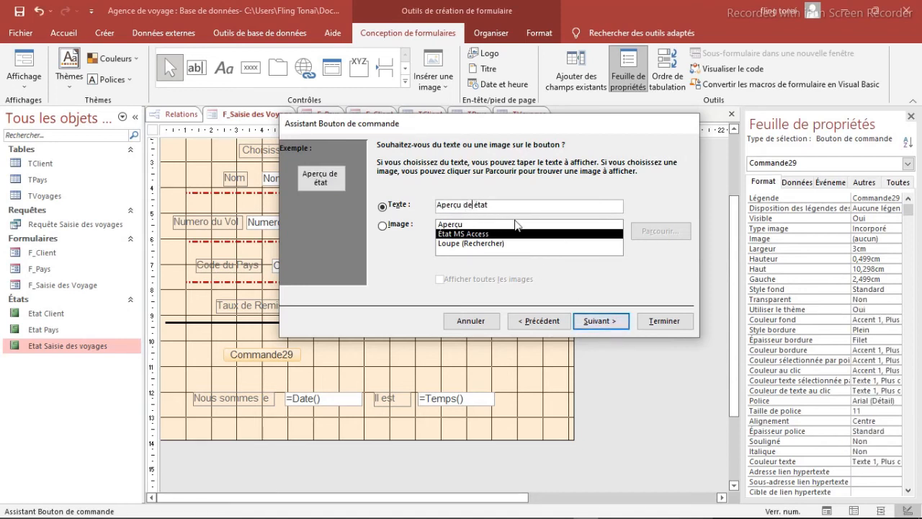
pyautogui.write("l'")
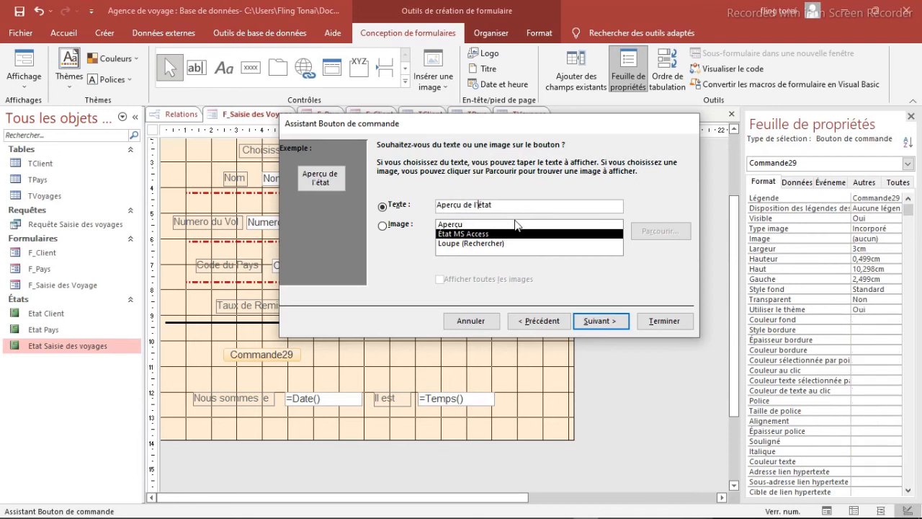
pyautogui.click(600, 320)
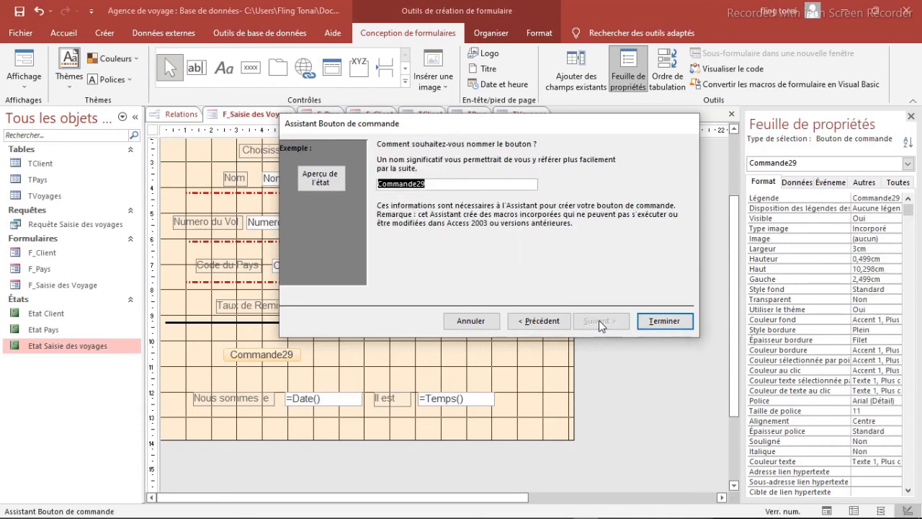
pyautogui.click(661, 322)
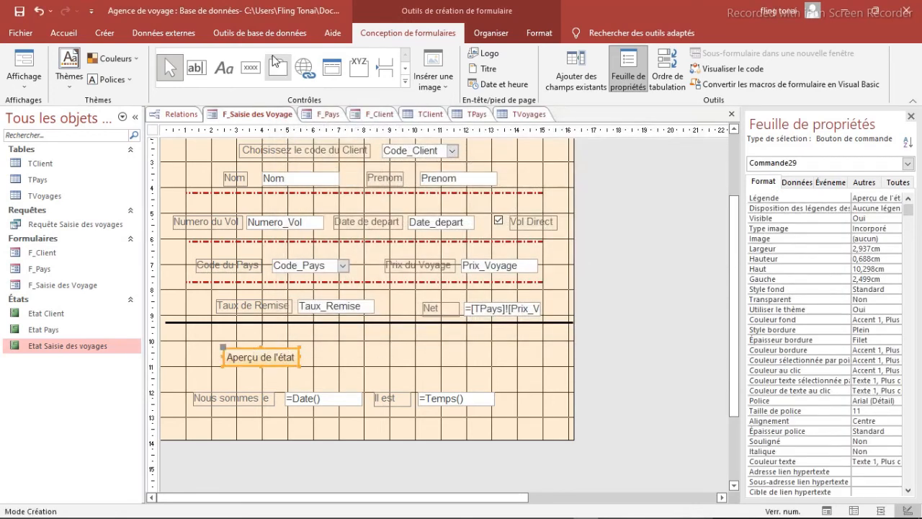
# Add a text command button beside the Aperçu de l'état button that closes the form, using the Fermer un formulaire action.
pyautogui.click(251, 67)
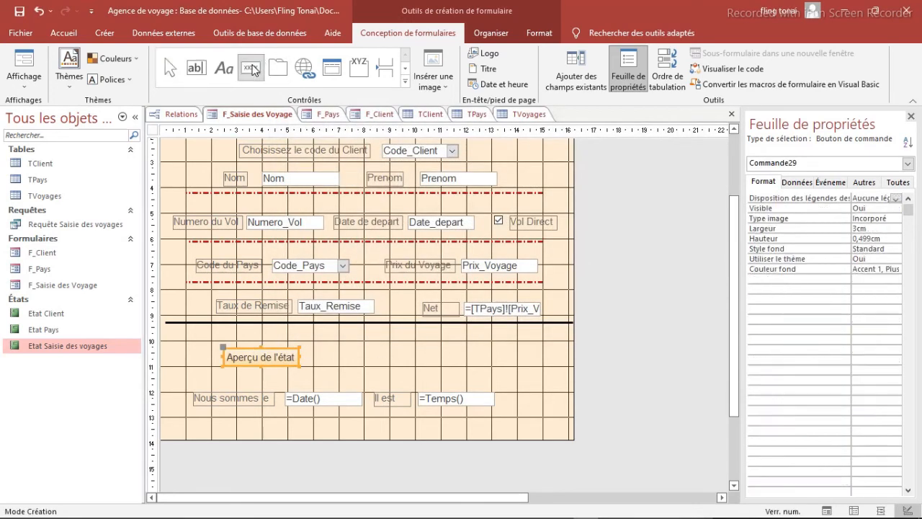
pyautogui.click(374, 350)
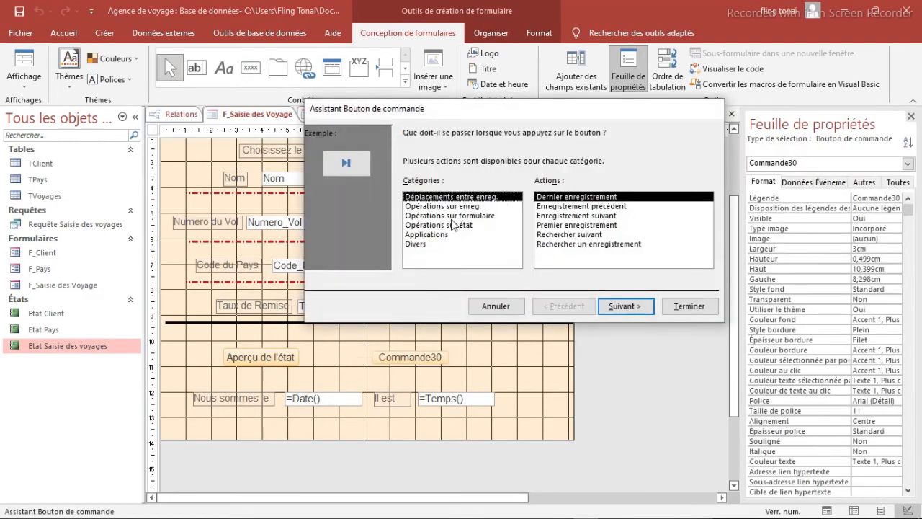
pyautogui.click(452, 215)
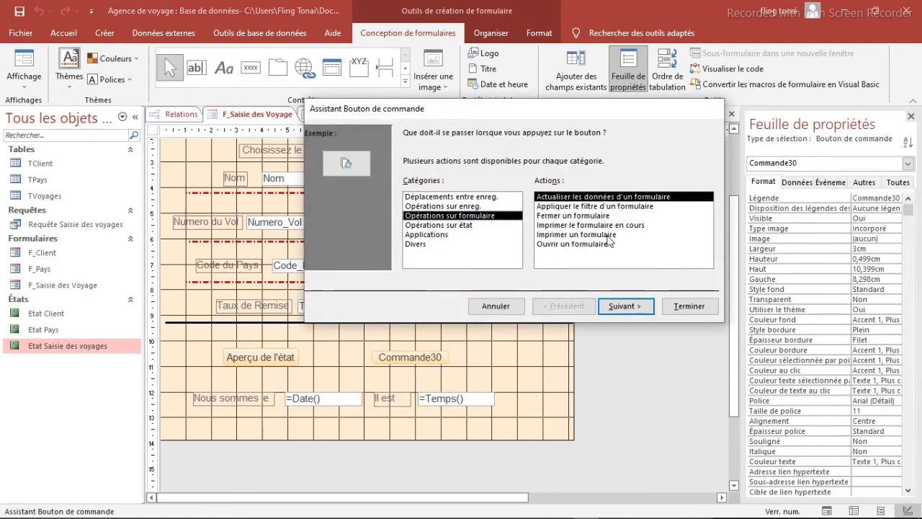
pyautogui.click(587, 215)
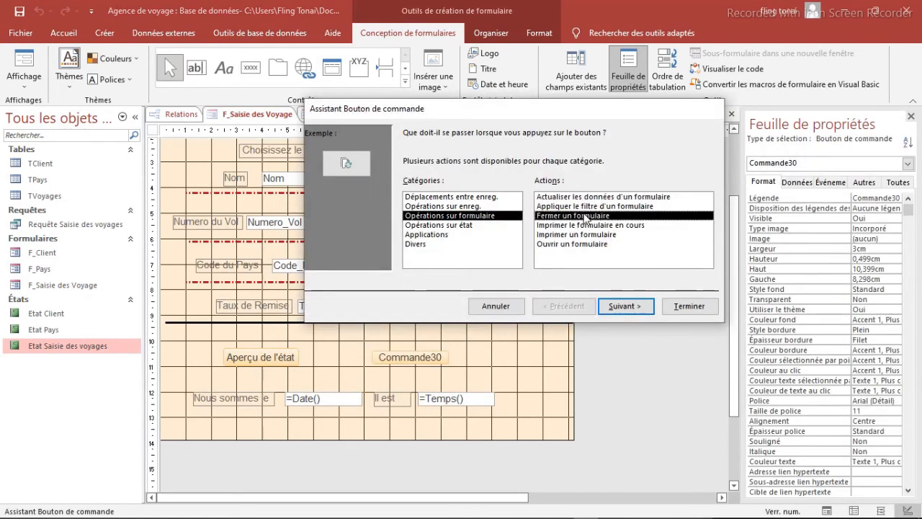
pyautogui.click(625, 306)
pyautogui.click(526, 191)
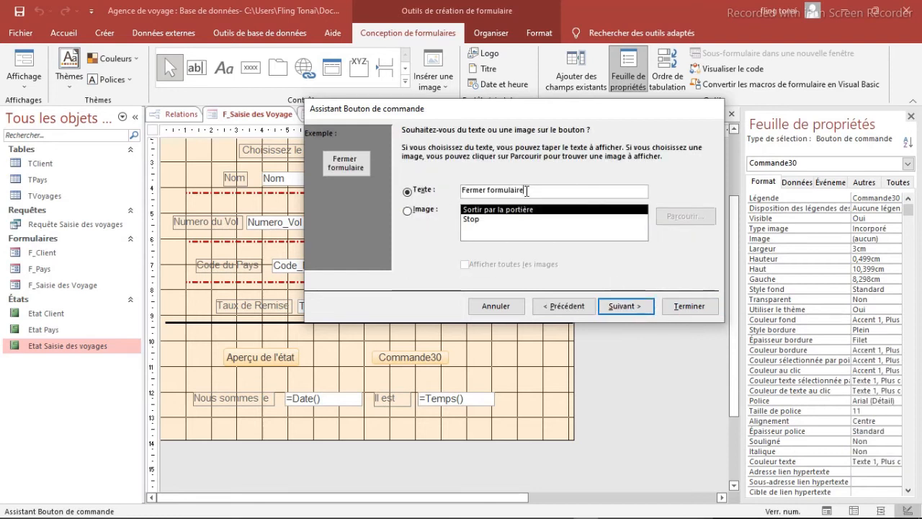
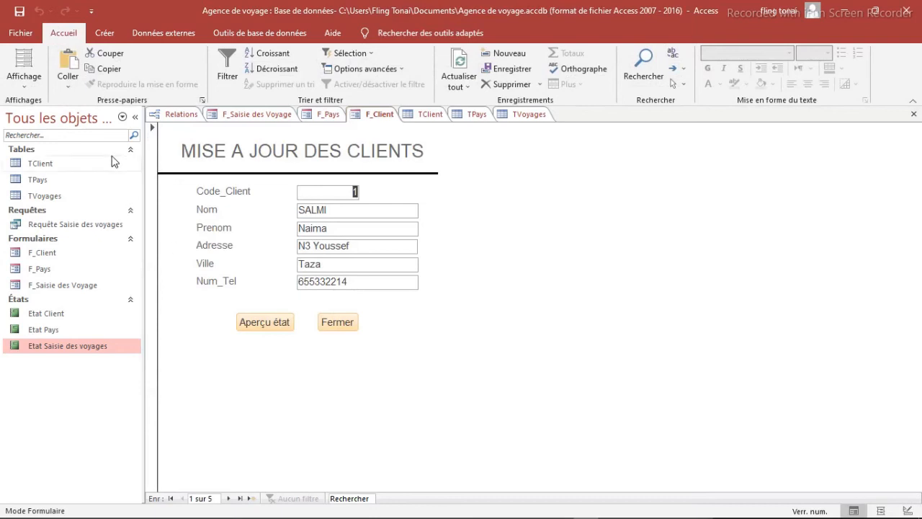
# Create a blank form in Design view and resize its Detail section to about 10.4 cm wide and 8.7 cm high.
pyautogui.click(45, 195)
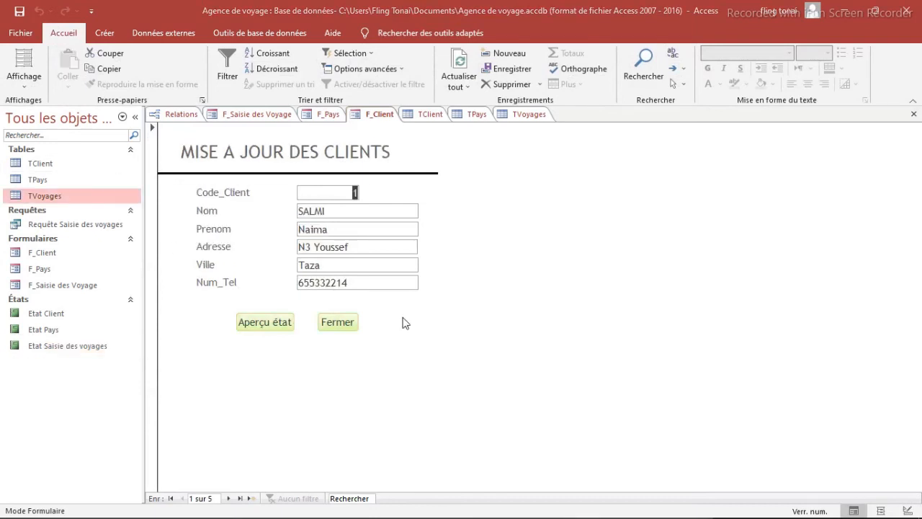
pyautogui.click(105, 35)
pyautogui.click(346, 80)
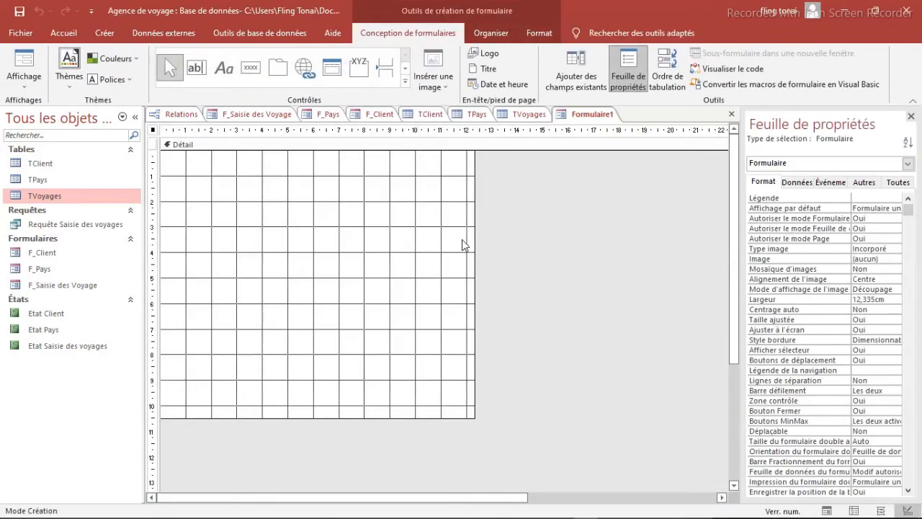
pyautogui.moveTo(474, 233); pyautogui.dragTo(425, 234)
pyautogui.moveTo(305, 417); pyautogui.dragTo(300, 372)
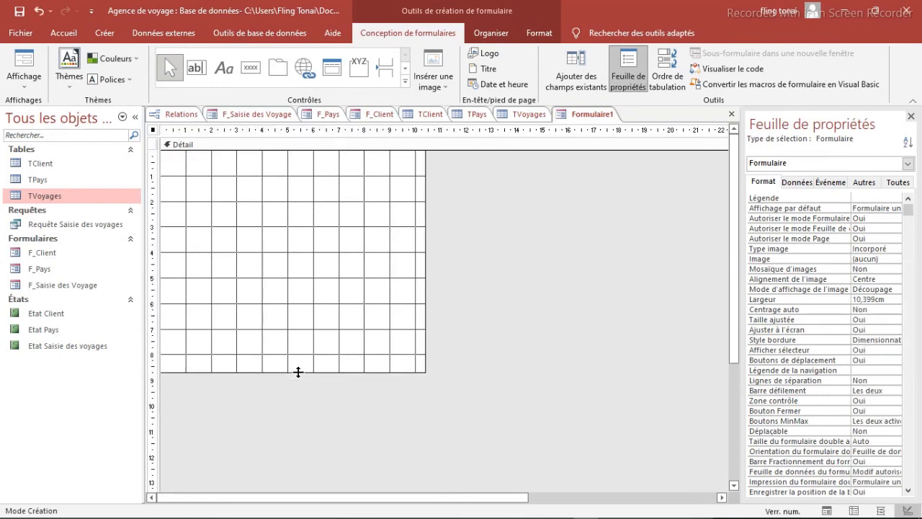
# Place a command button without wizard actions near the top of the new form, about 6.4 cm wide and 1 cm high.
pyautogui.click(246, 70)
pyautogui.click(227, 193)
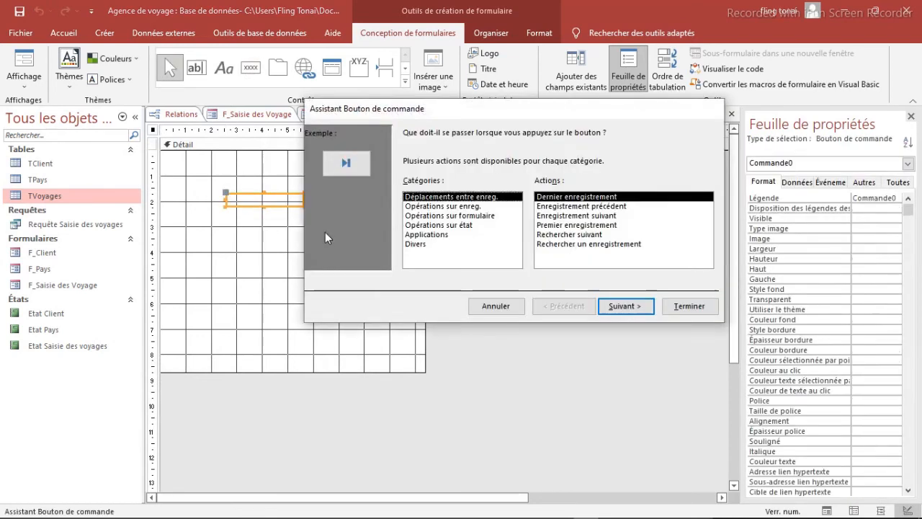
pyautogui.click(495, 308)
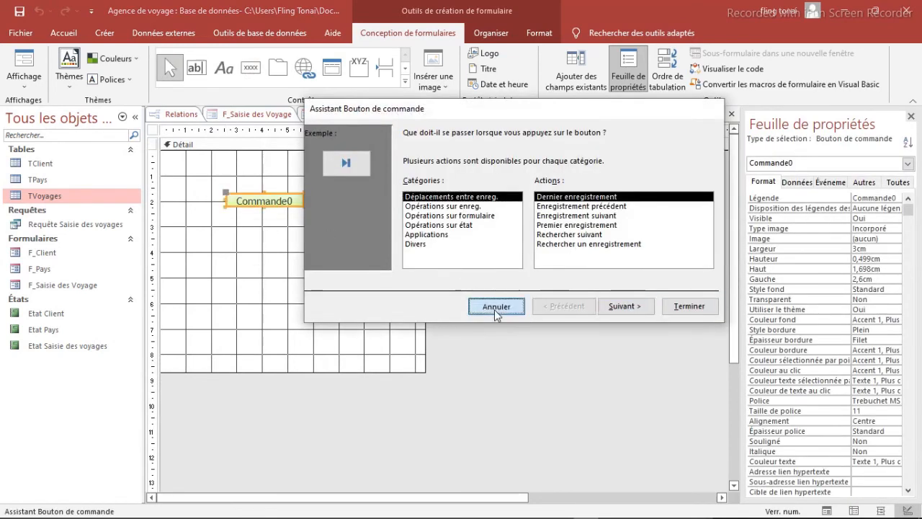
pyautogui.moveTo(264, 194); pyautogui.dragTo(190, 198)
pyautogui.moveTo(304, 198); pyautogui.dragTo(355, 198)
pyautogui.moveTo(273, 187); pyautogui.dragTo(272, 180)
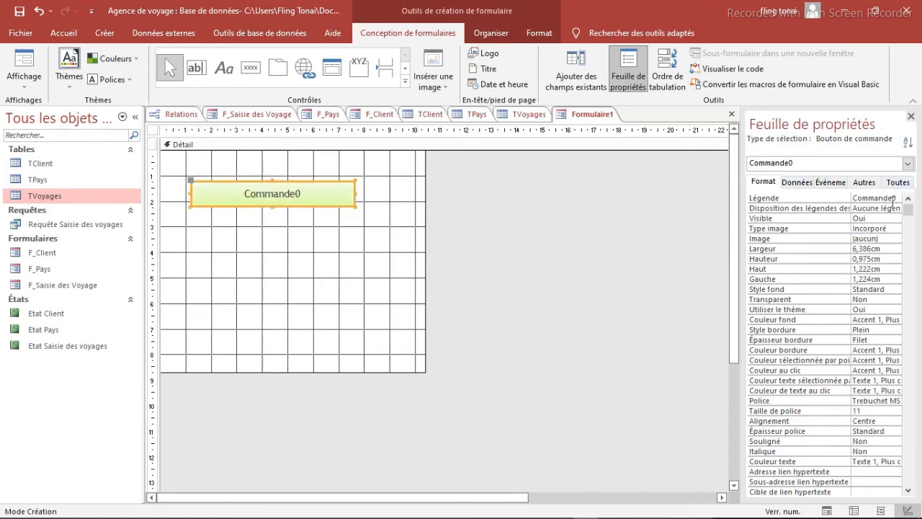
# Set the new button's caption to "MENU PRINCIPAL".
pyautogui.moveTo(897, 199); pyautogui.dragTo(867, 203)
pyautogui.doubleClick(853, 200)
pyautogui.press('capslock')
pyautogui.write('M')
pyautogui.write('ENU PRINCIPAL')
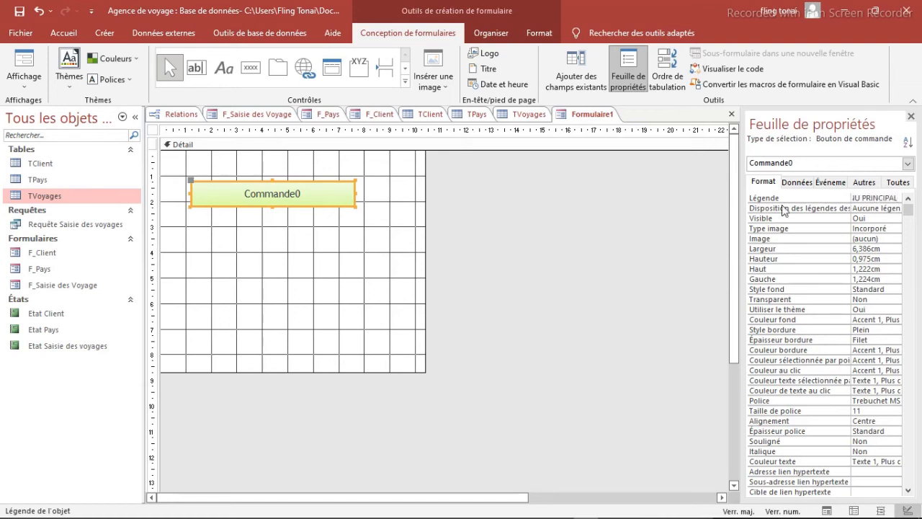
pyautogui.click(352, 251)
pyautogui.click(291, 191)
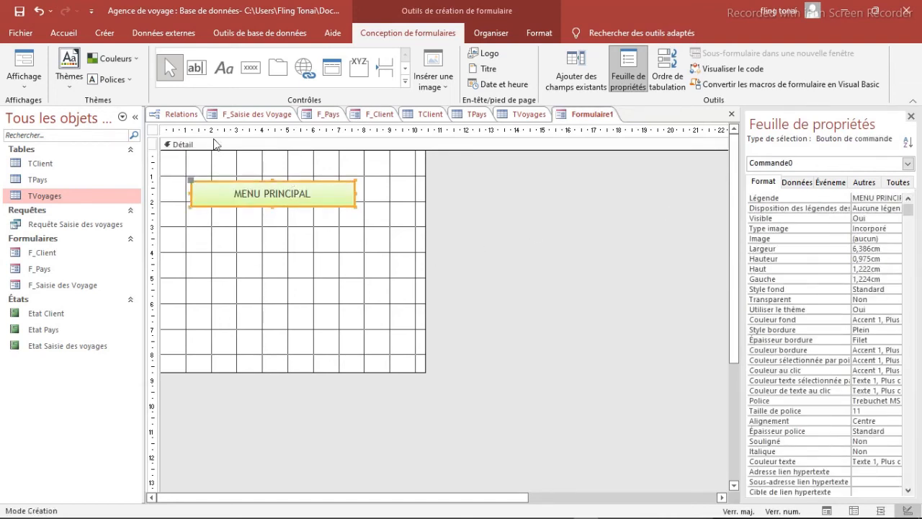
# Format the MENU PRINCIPAL button text in Arial, size 18.
pyautogui.click(63, 32)
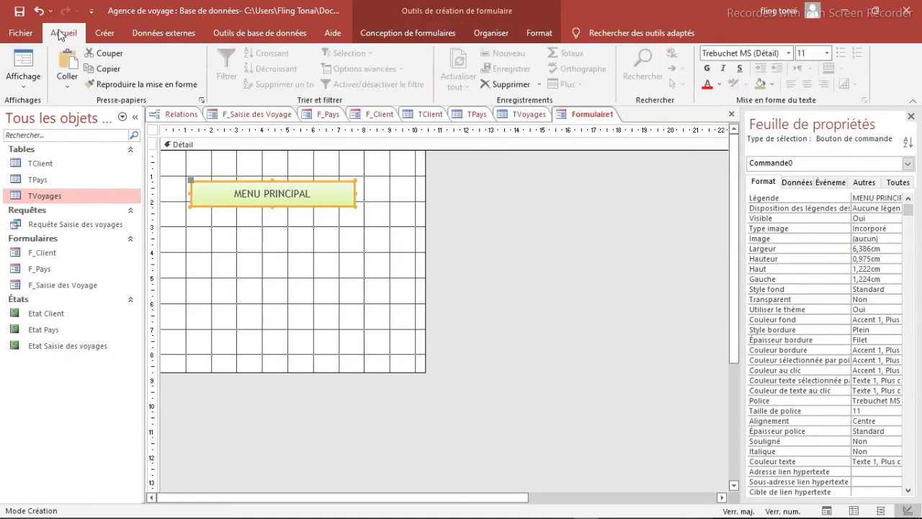
pyautogui.click(788, 56)
pyautogui.click(790, 54)
pyautogui.click(735, 134)
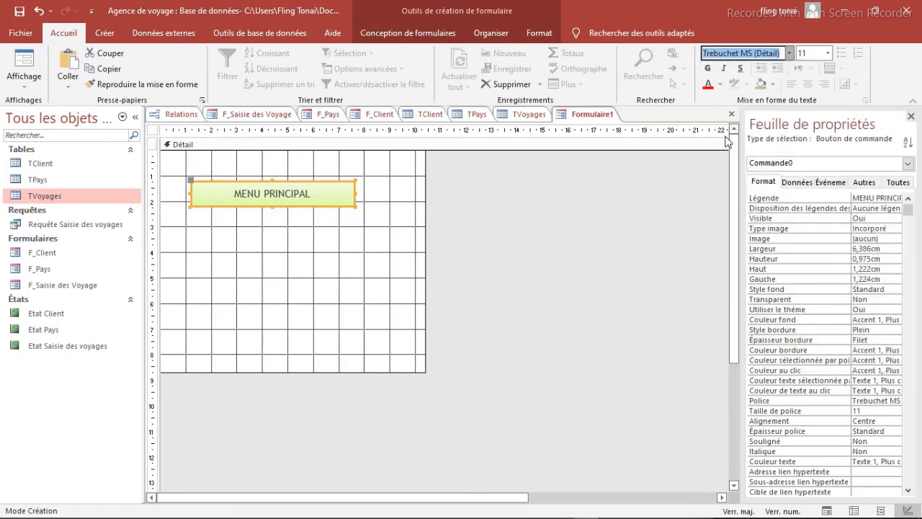
pyautogui.click(828, 53)
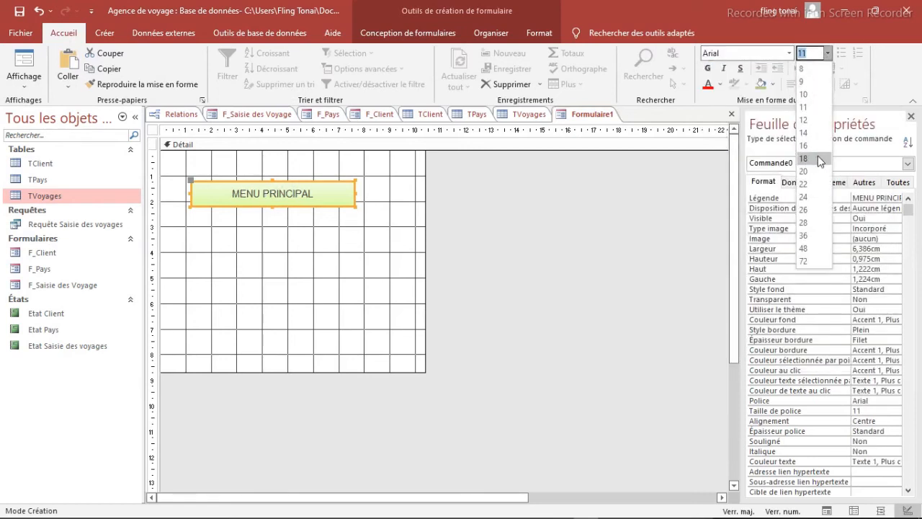
pyautogui.click(816, 159)
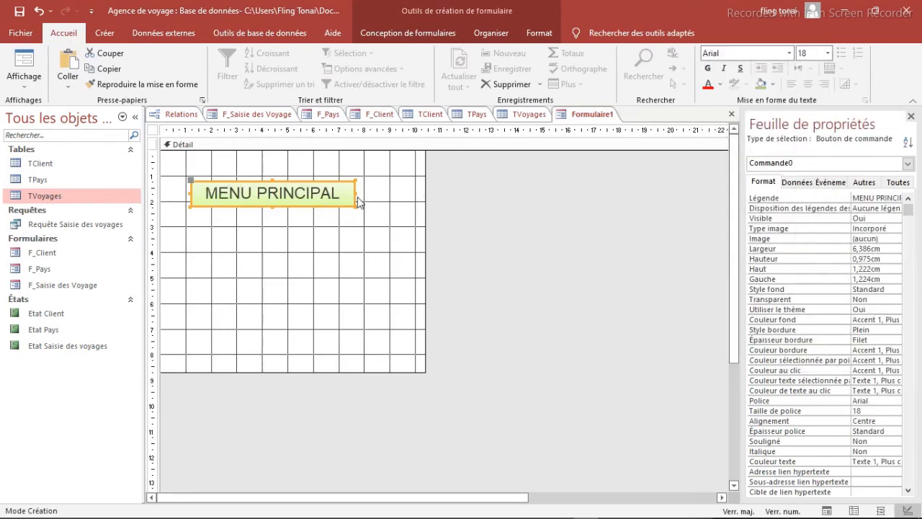
# Reposition the MENU PRINCIPAL button about 1.7 cm from the form's left edge and 1.1 cm from its top.
pyautogui.click(312, 234)
pyautogui.click(285, 204)
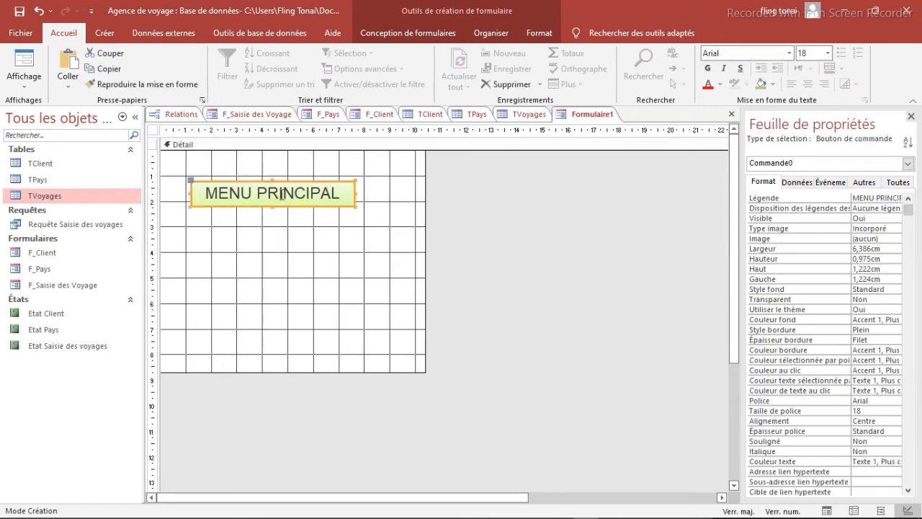
pyautogui.moveTo(277, 177); pyautogui.dragTo(288, 179)
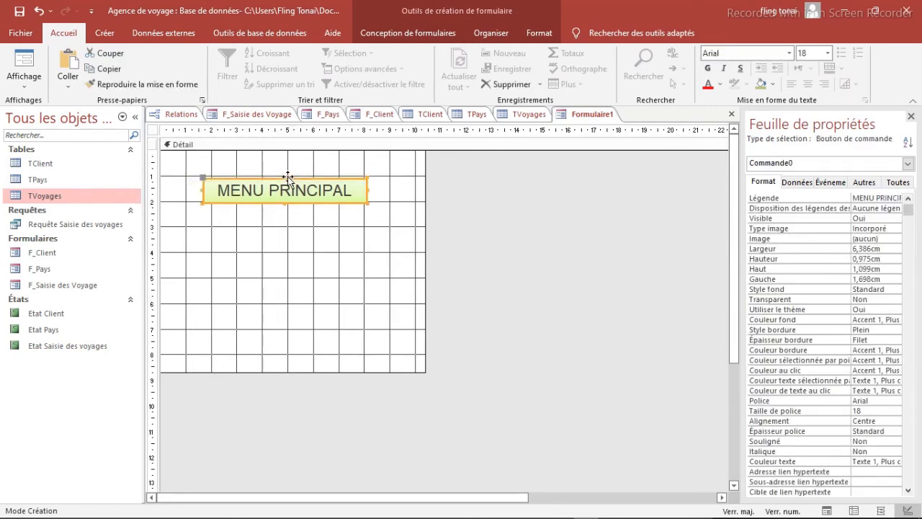
pyautogui.click(321, 244)
# Add a command button without wizard actions below MENU PRINCIPAL, sized about 6.1 cm wide and 0.7 cm high.
pyautogui.click(105, 34)
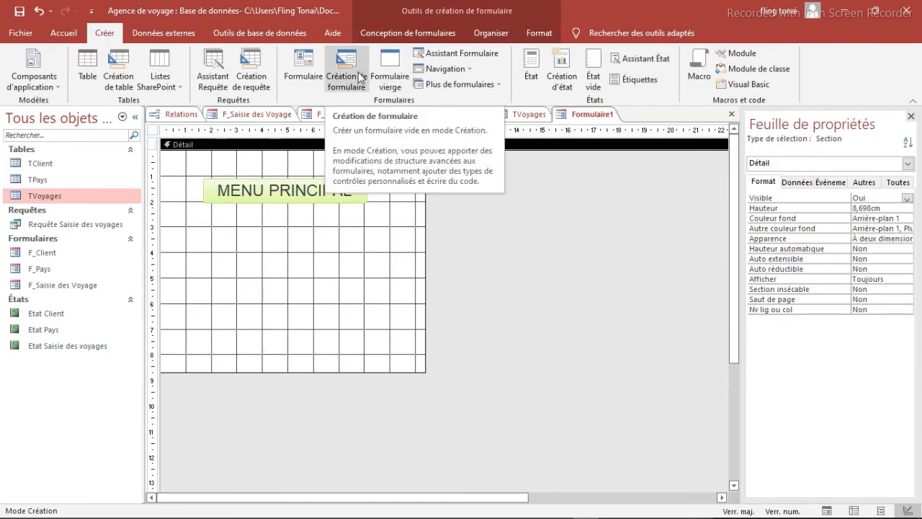
pyautogui.click(375, 33)
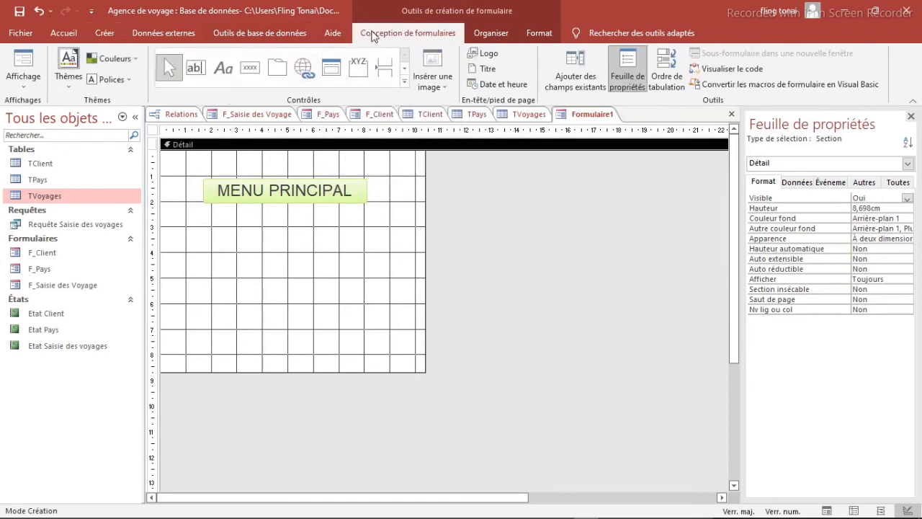
pyautogui.click(252, 75)
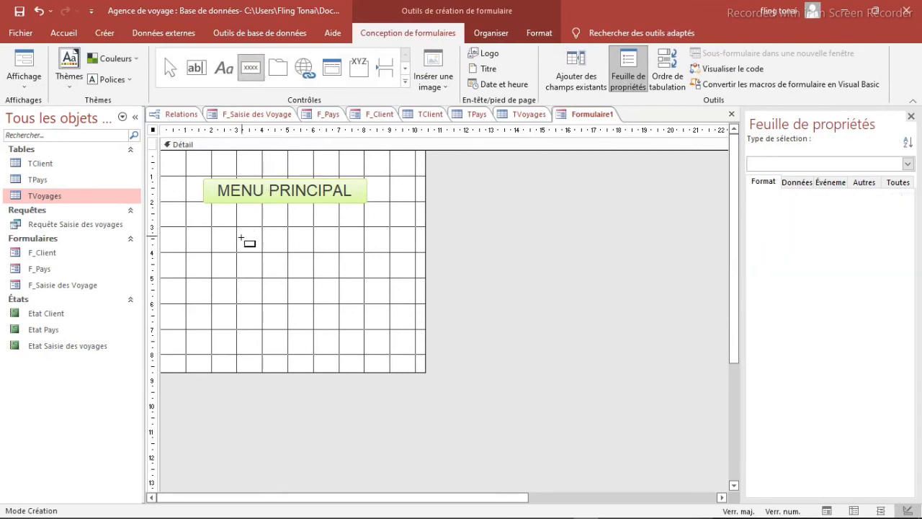
pyautogui.moveTo(241, 236); pyautogui.dragTo(319, 250)
pyautogui.click(494, 306)
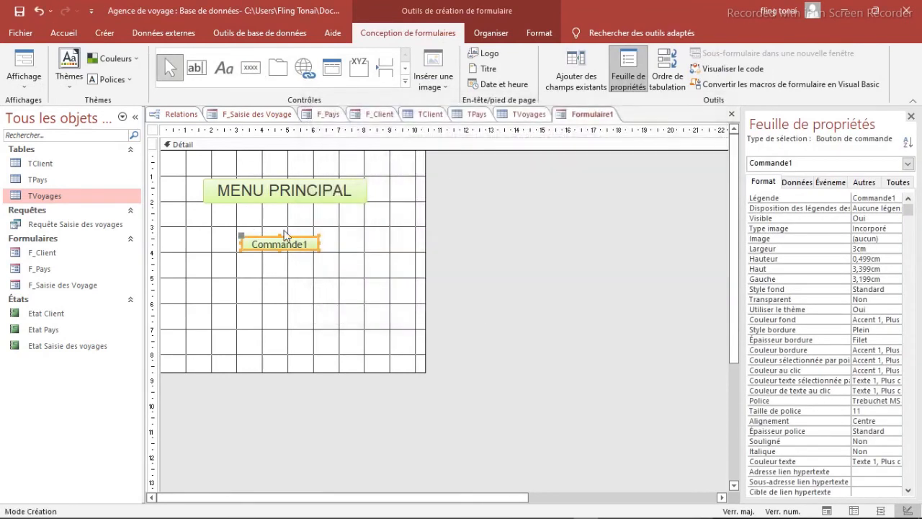
pyautogui.click(242, 247)
pyautogui.moveTo(239, 243); pyautogui.dragTo(204, 243)
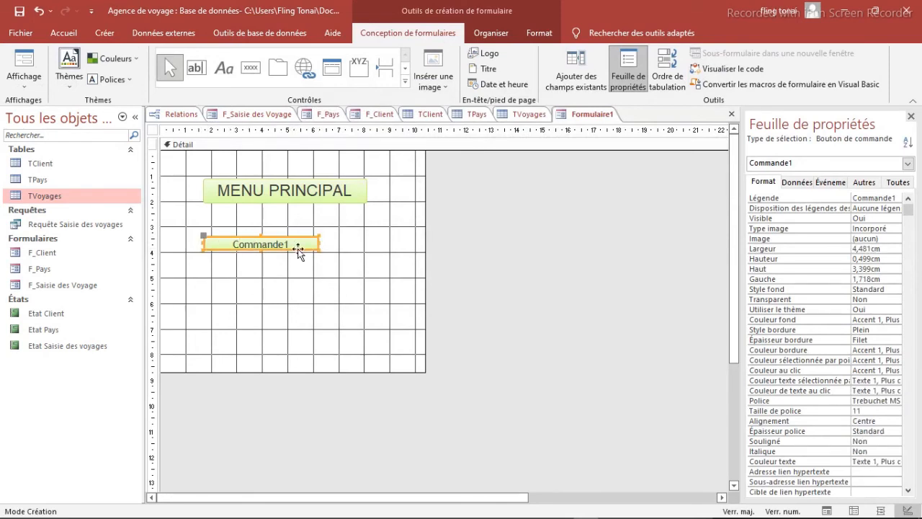
pyautogui.moveTo(317, 243); pyautogui.dragTo(359, 246)
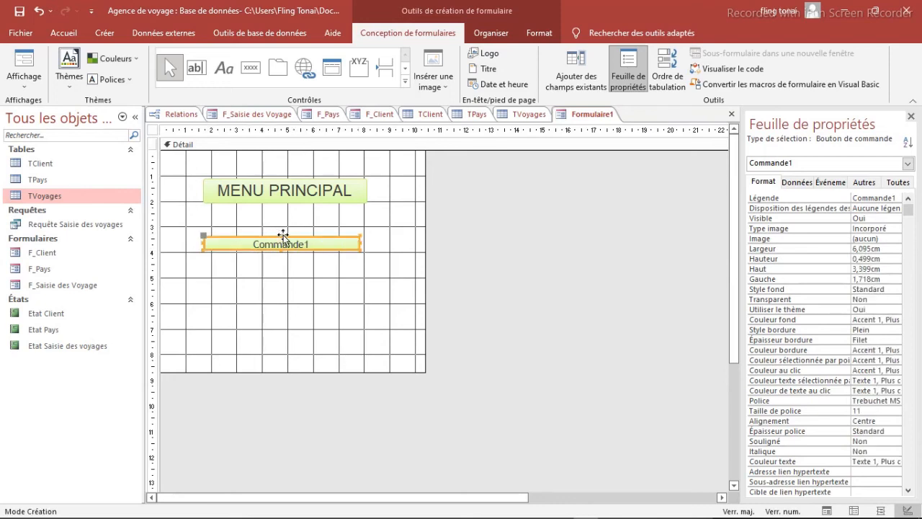
pyautogui.moveTo(282, 235); pyautogui.dragTo(282, 230)
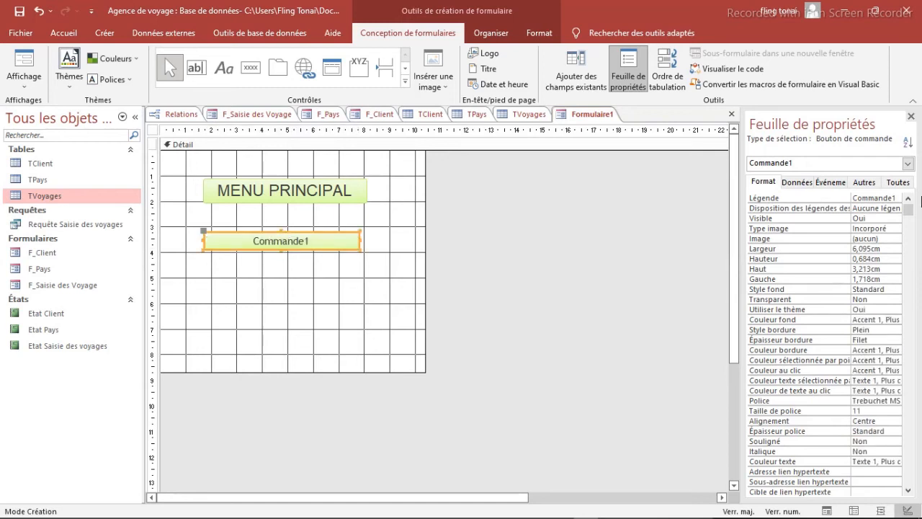
# Set the caption of the button below MENU PRINCIPAL to "Mise à jour des Clients".
pyautogui.moveTo(897, 195); pyautogui.dragTo(848, 198)
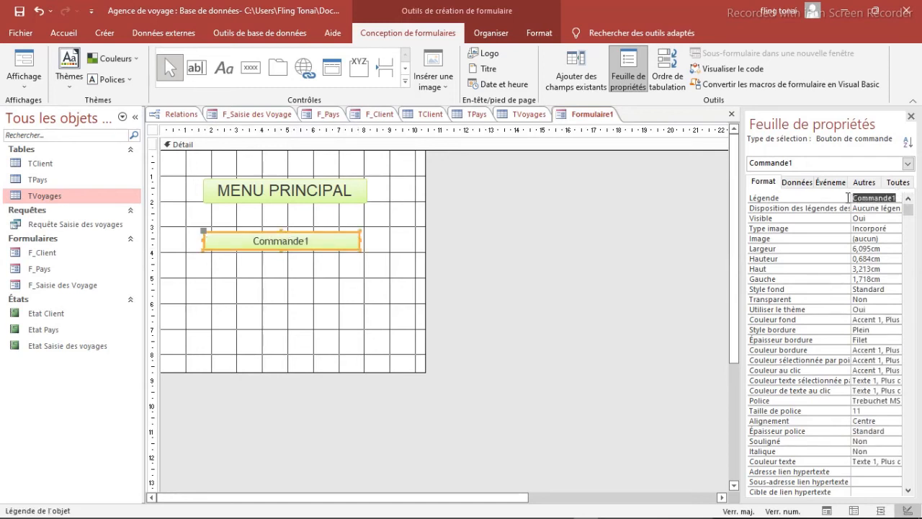
pyautogui.press('Delete')
pyautogui.press('capslock')
pyautogui.press('BackSpace')
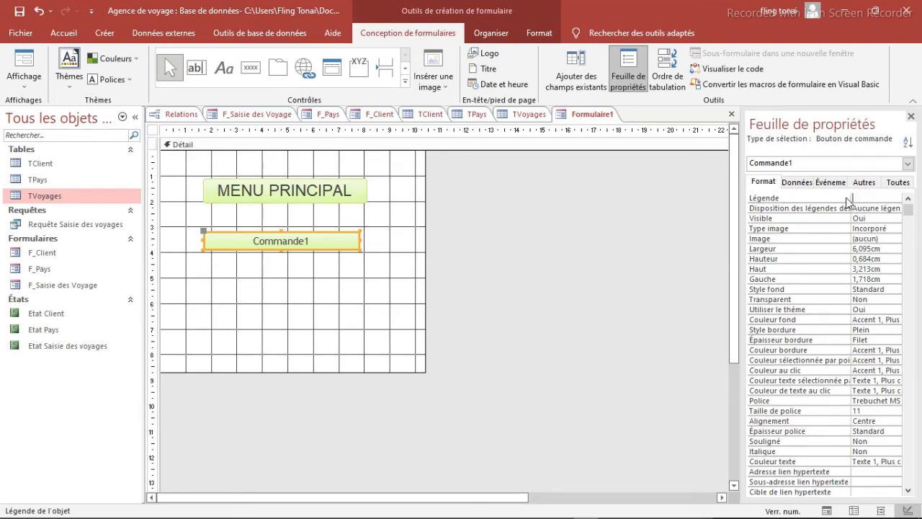
pyautogui.write('Mise à jour de')
pyautogui.write('s Cl')
pyautogui.write('ients')
pyautogui.click(283, 272)
# Duplicate the Mise à jour des Clients button twice, stacking the copies below it.
pyautogui.click(302, 241)
pyautogui.hotkey('ctrl', 'c')
pyautogui.hotkey('ctrl', 'v')
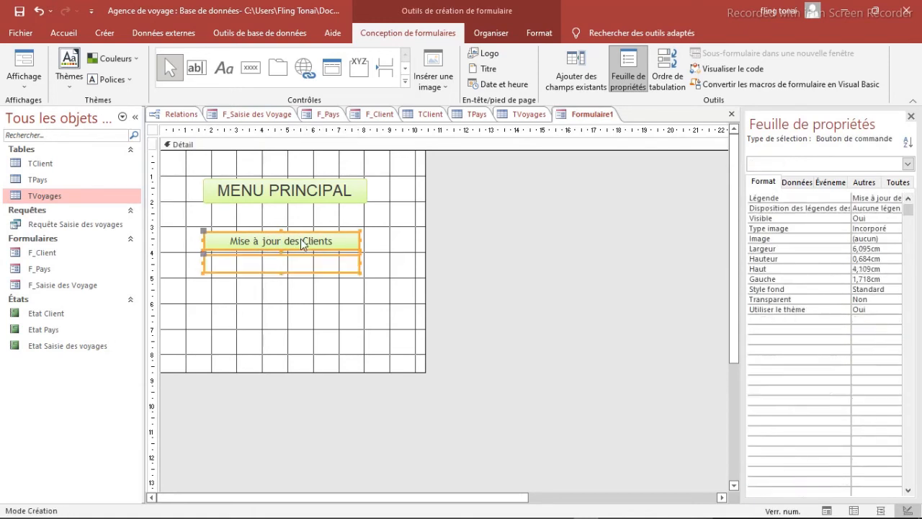
pyautogui.hotkey('ctrl', 'v')
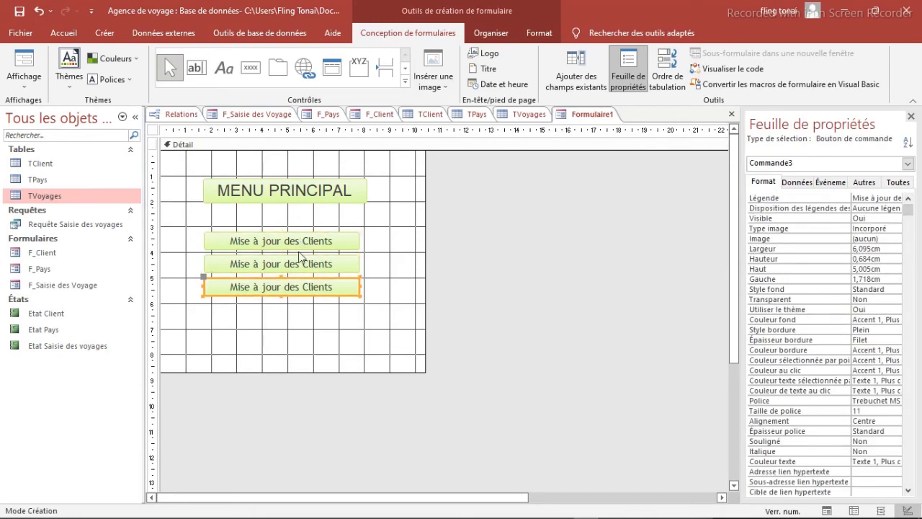
# Change the caption of the first copied button to "Mise à jour des Pays".
pyautogui.click(300, 261)
pyautogui.click(901, 198)
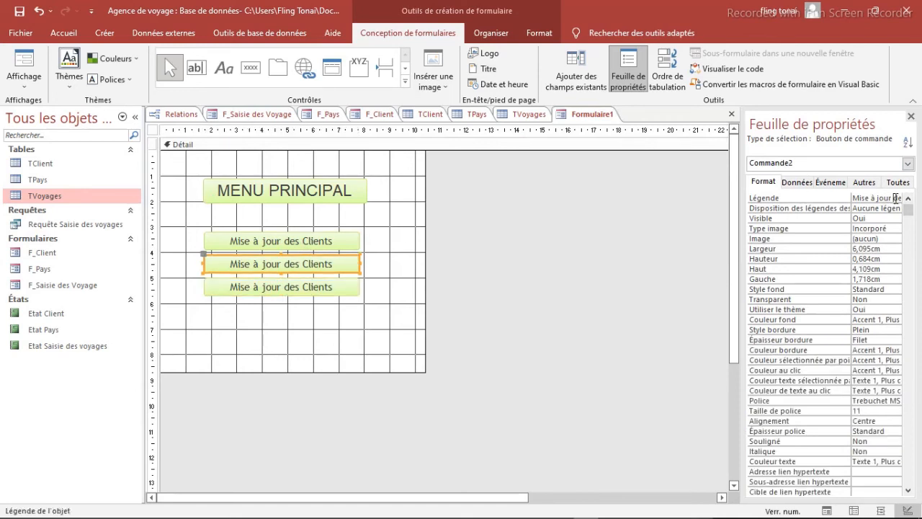
pyautogui.press('Right')
pyautogui.press('Right')
pyautogui.press('Right')
pyautogui.press('Right')
pyautogui.press('Right')
pyautogui.press('Right')
pyautogui.press('Right')
pyautogui.press('Right')
# Replace the caption of the lowest copied button with "Saisie des voyages".
pyautogui.click(267, 289)
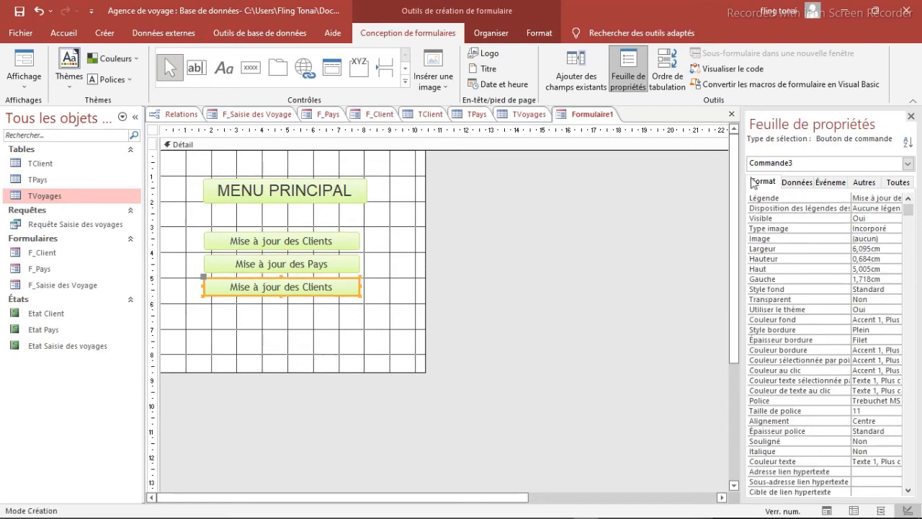
pyautogui.click(874, 202)
pyautogui.press('BackSpace')
pyautogui.press('BackSpace')
pyautogui.press('BackSpace')
pyautogui.press('BackSpace')
pyautogui.press('BackSpace')
pyautogui.press('BackSpace')
pyautogui.press('BackSpace')
pyautogui.press('BackSpace')
pyautogui.press('BackSpace')
pyautogui.press('BackSpace')
pyautogui.press('BackSpace')
pyautogui.press('BackSpace')
pyautogui.press('BackSpace')
pyautogui.press('BackSpace')
pyautogui.press('BackSpace')
pyautogui.press('BackSpace')
pyautogui.press('BackSpace')
pyautogui.press('BackSpace')
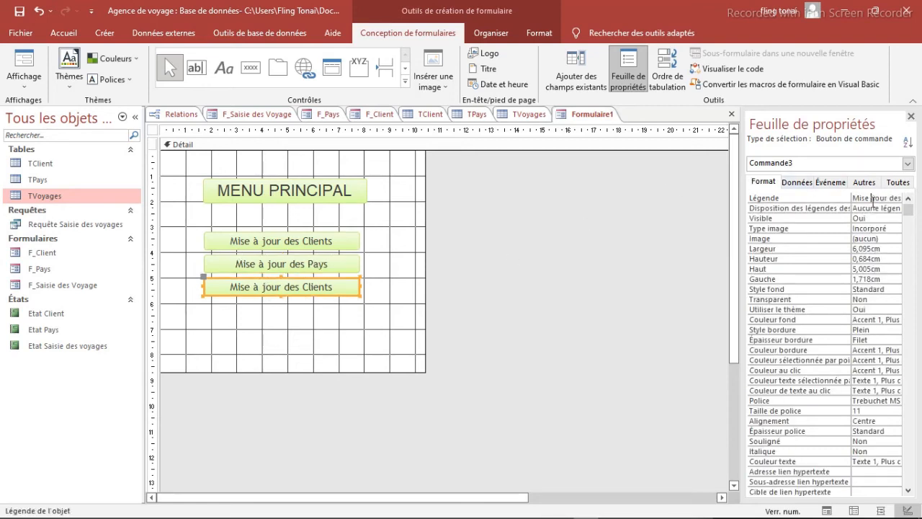
pyautogui.press('BackSpace')
pyautogui.press('BackSpace')
pyautogui.press('BackSpace')
pyautogui.press('BackSpace')
pyautogui.press('BackSpace')
pyautogui.write('Saisie des voyages')
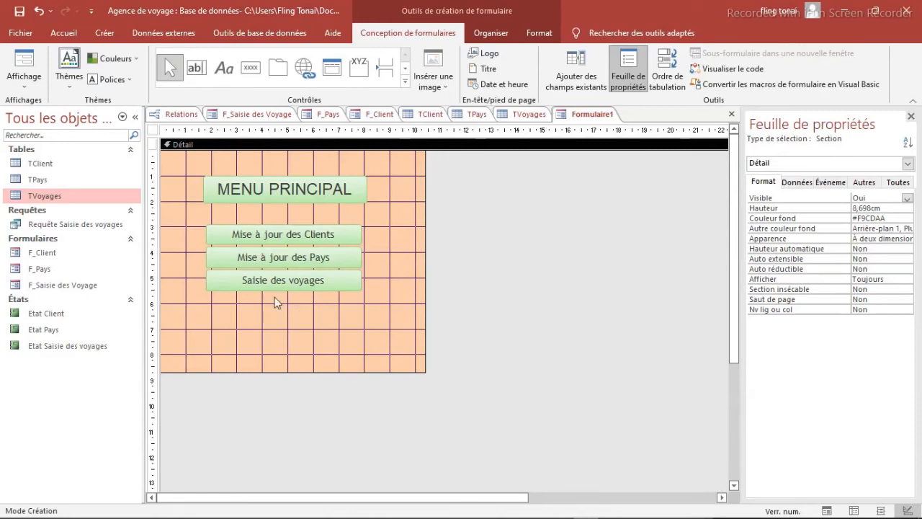
# Create a new blank macro in the database.
pyautogui.click(106, 33)
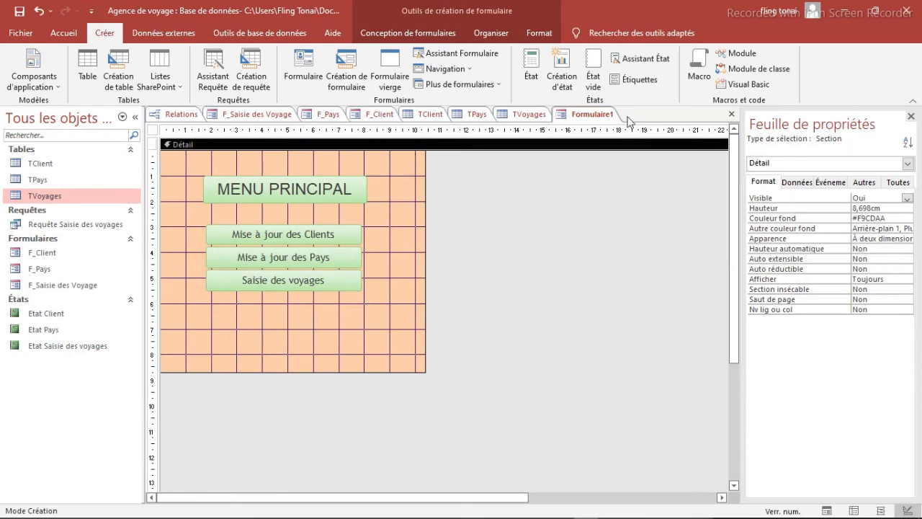
pyautogui.click(697, 64)
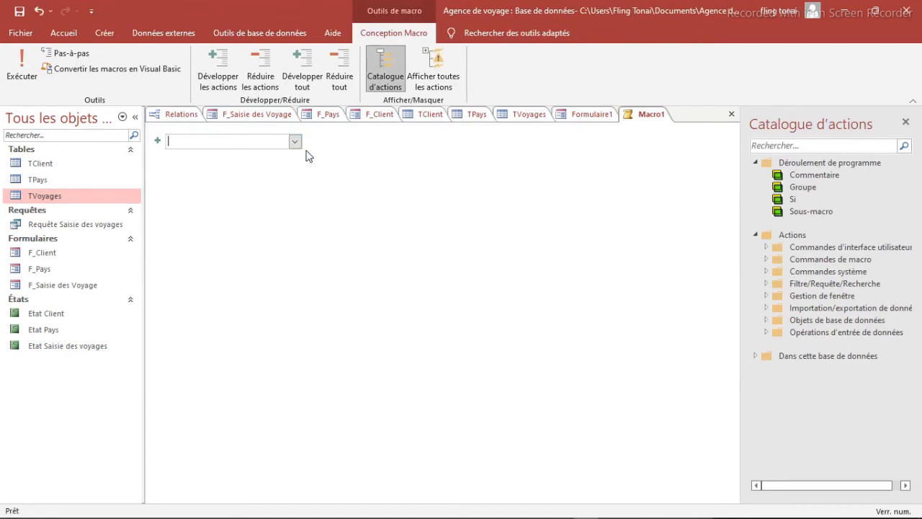
pyautogui.write('OuvrirEtat')
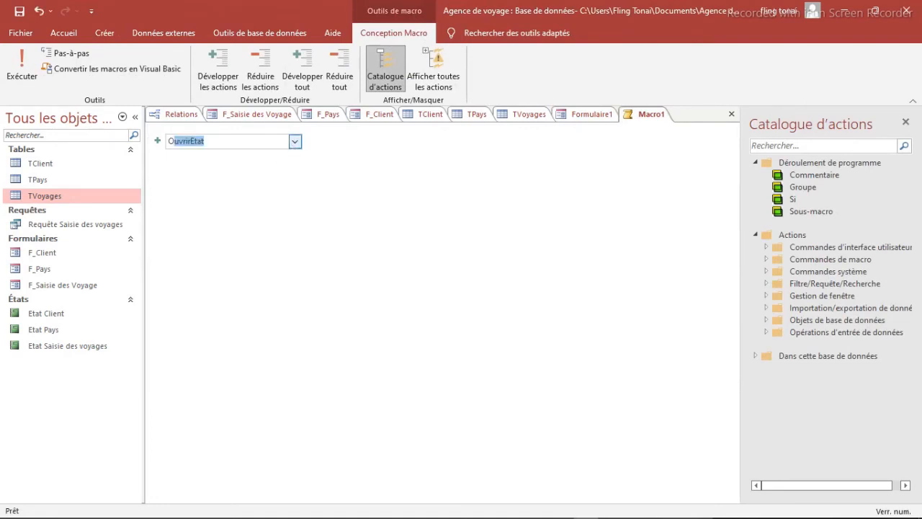
pyautogui.click(295, 141)
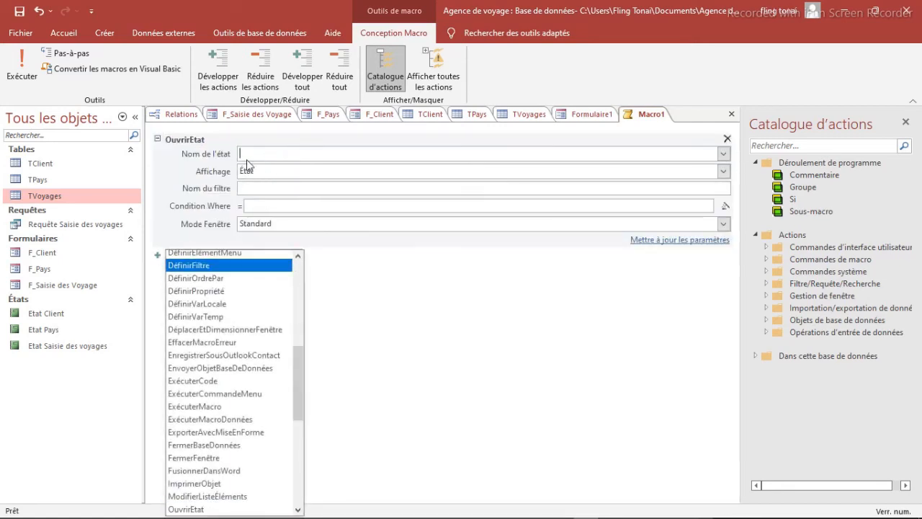
pyautogui.click(726, 138)
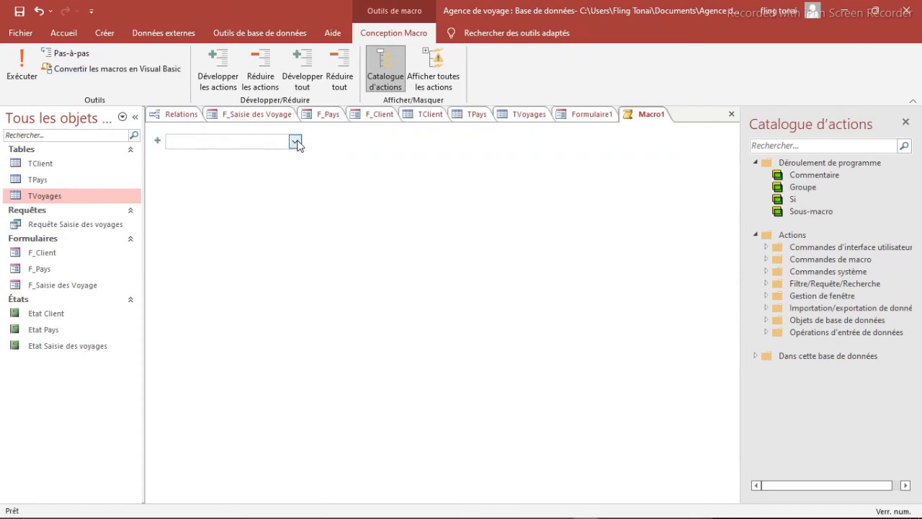
# Add an OuvrirFormulaire action to the blank macro and set it to open the F_Client form.
pyautogui.click(297, 143)
pyautogui.write('Ou')
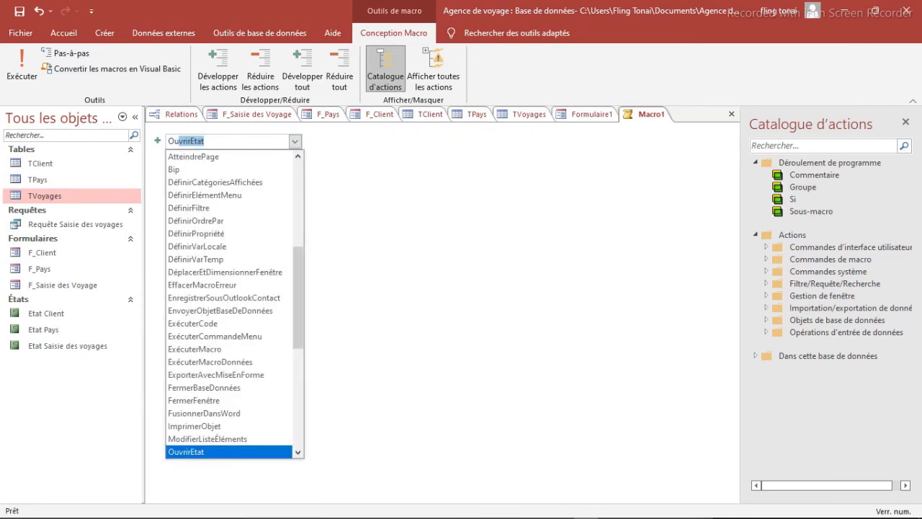
pyautogui.press('Down')
pyautogui.press('Down')
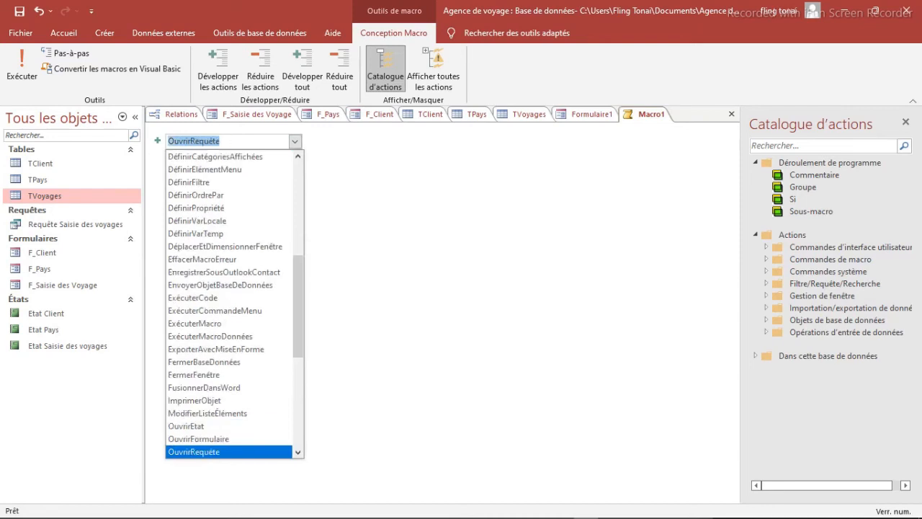
pyautogui.click(250, 438)
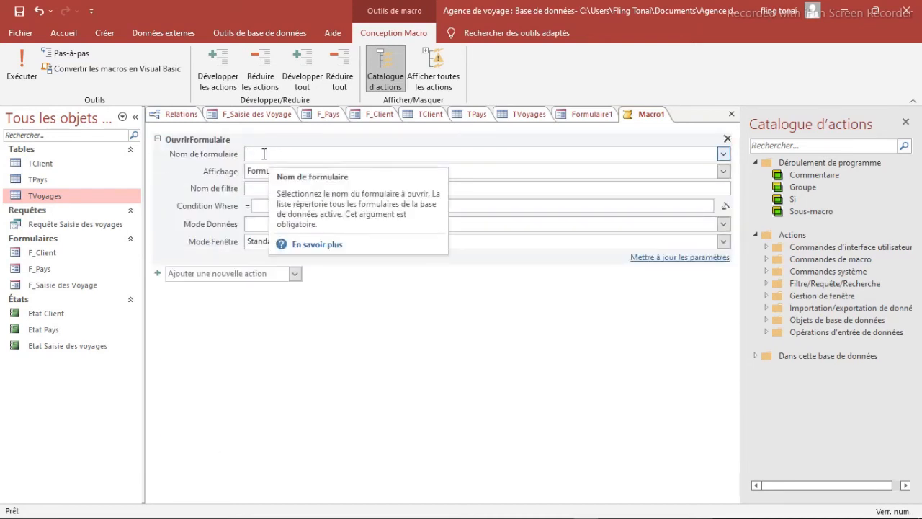
pyautogui.click(723, 153)
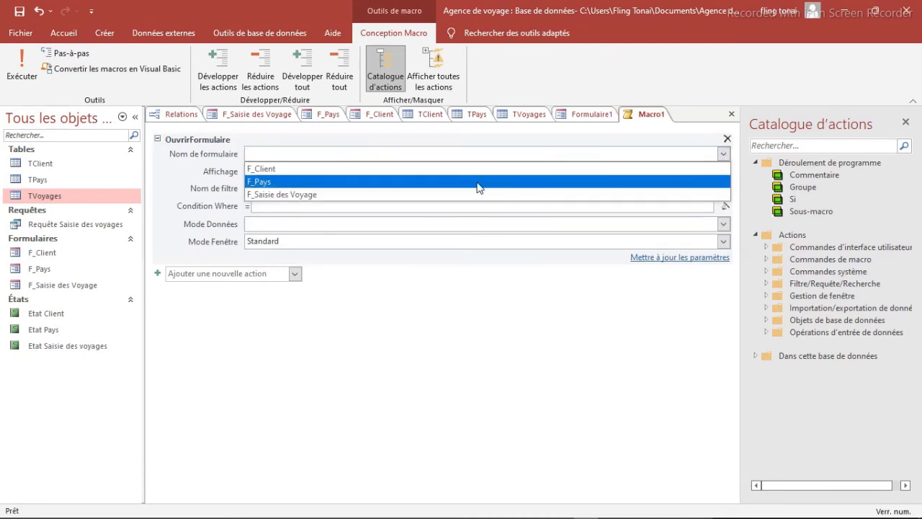
pyautogui.click(303, 170)
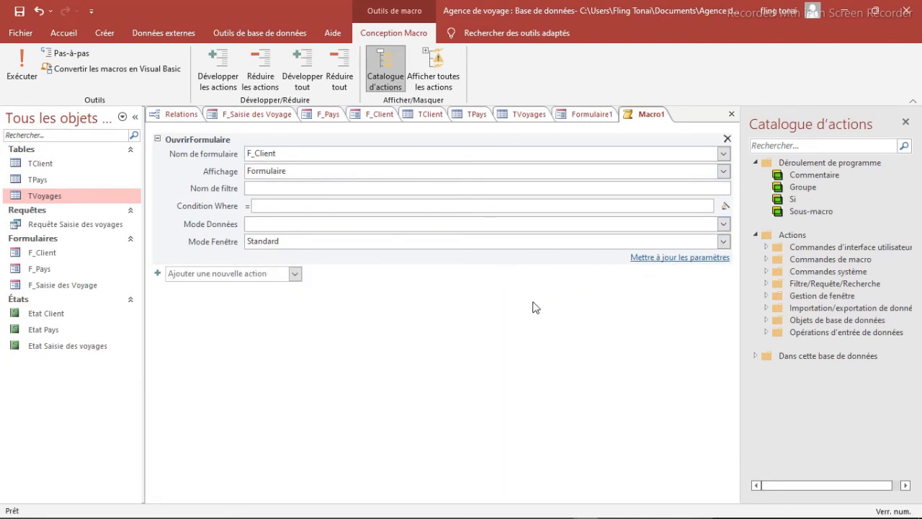
# Save the macro as "Macro Ouvrir F_Client" and close it.
pyautogui.rightClick(644, 117)
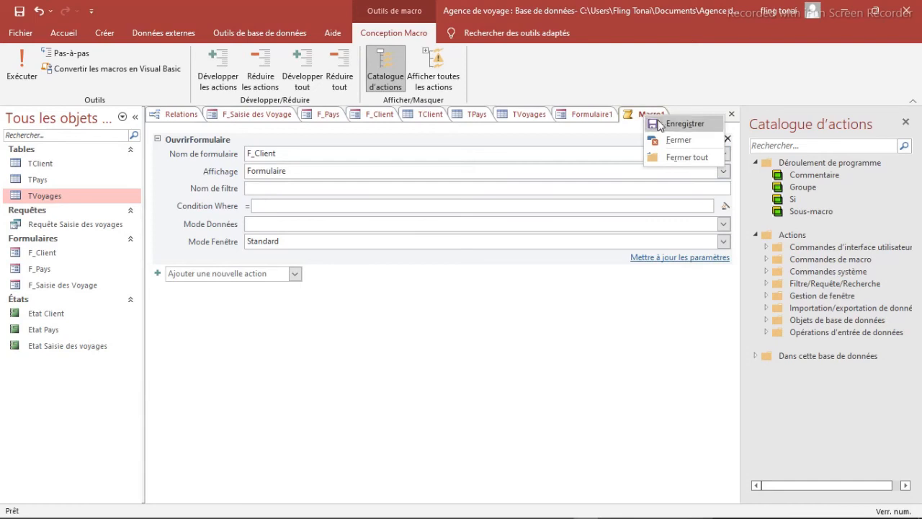
pyautogui.click(683, 123)
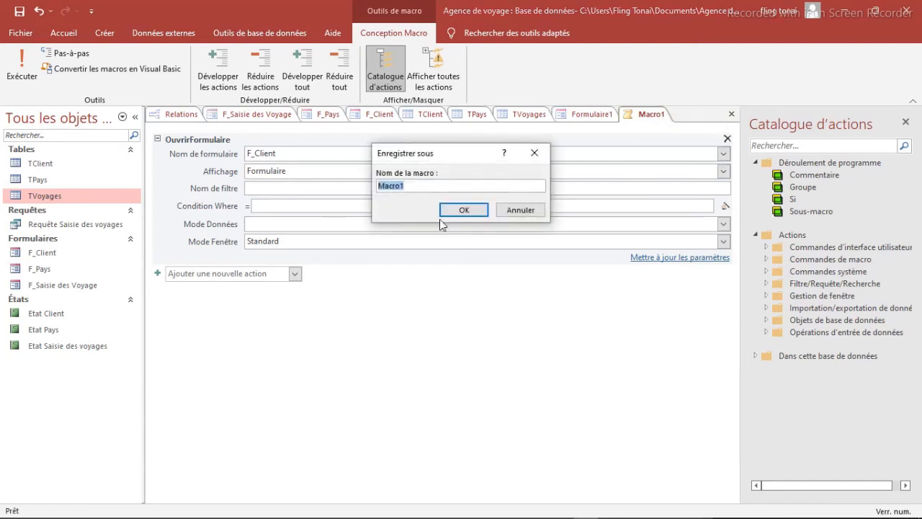
pyautogui.press('Right')
pyautogui.press('BackSpace')
pyautogui.write('Ouvrir F_Cl')
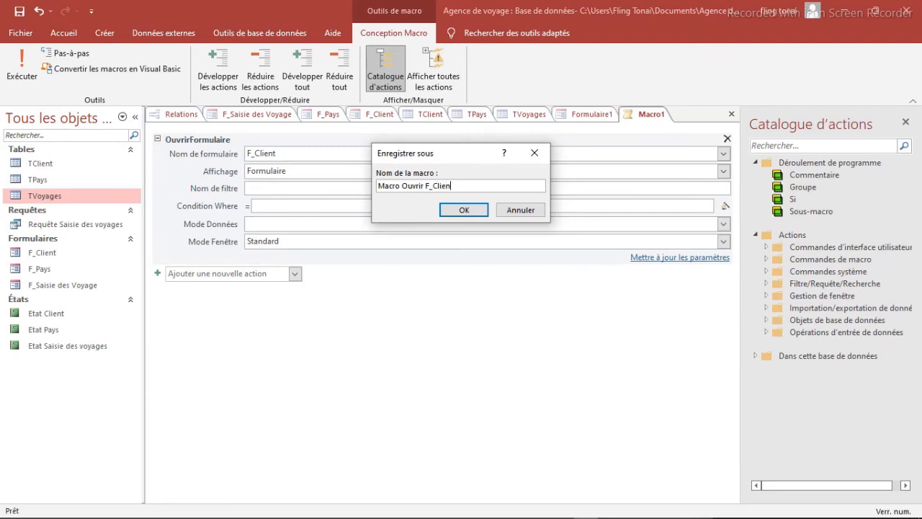
pyautogui.click(467, 209)
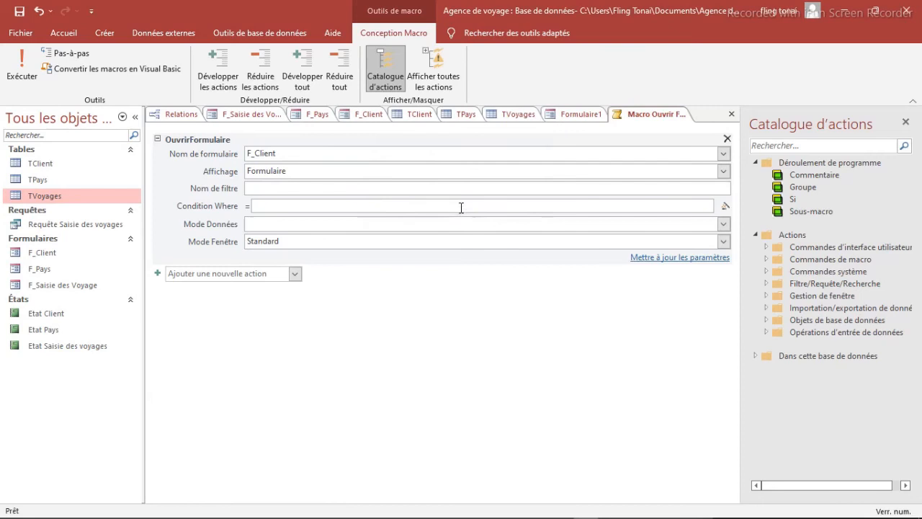
pyautogui.rightClick(636, 122)
pyautogui.click(670, 139)
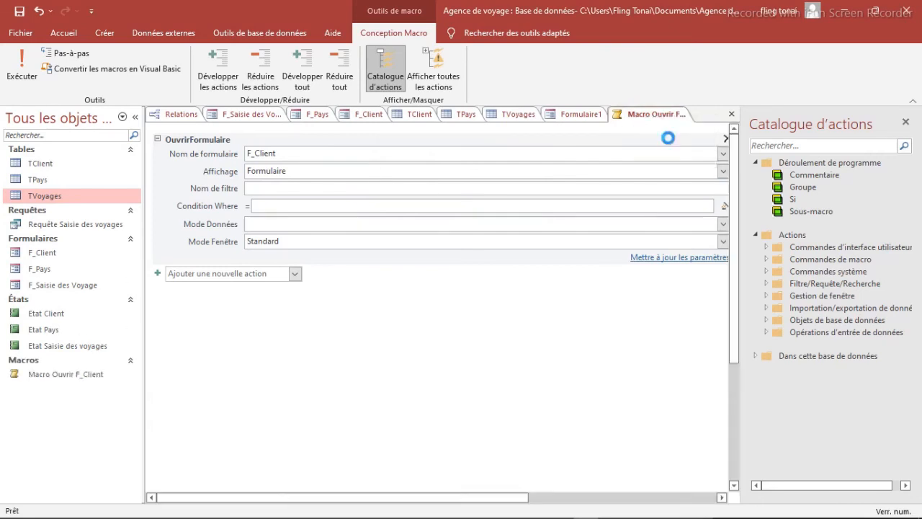
# Create another macro with an OuvrirFormulaire action that opens the F_Pays form.
pyautogui.click(104, 33)
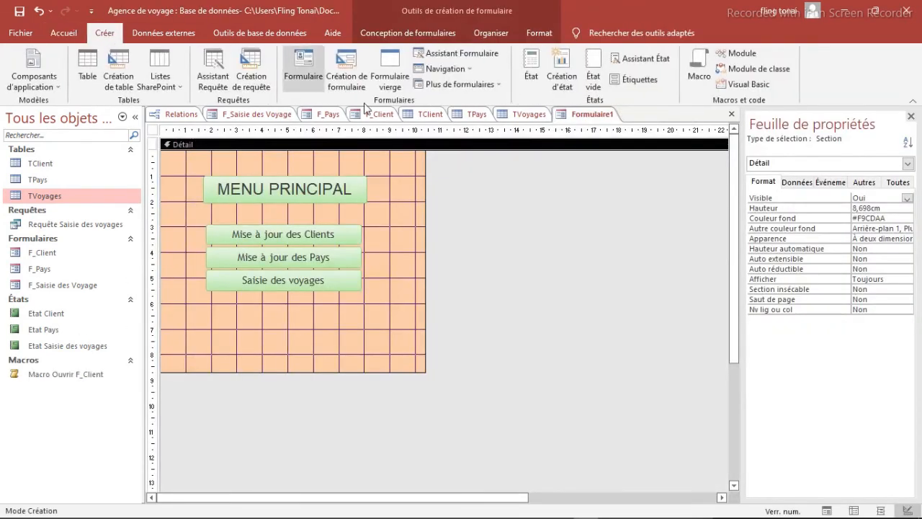
pyautogui.click(697, 66)
pyautogui.click(294, 142)
pyautogui.write('O')
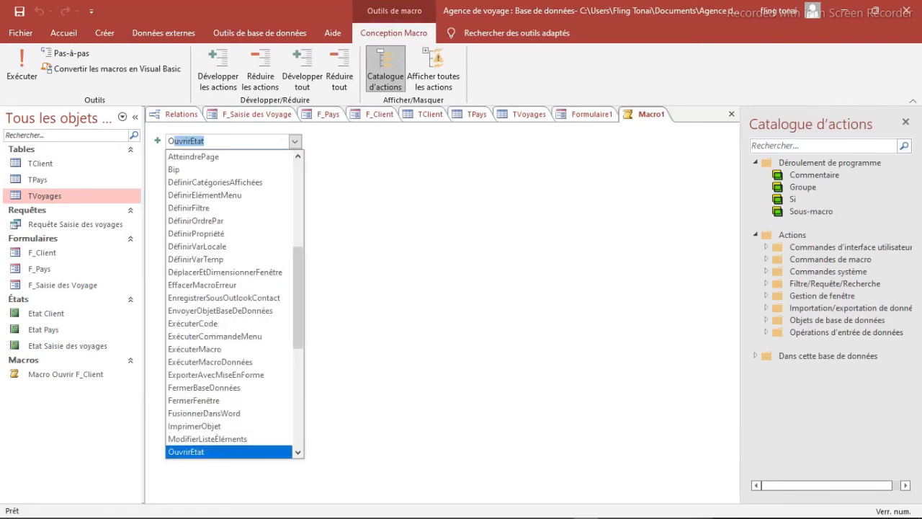
pyautogui.write('u')
pyautogui.press('Down')
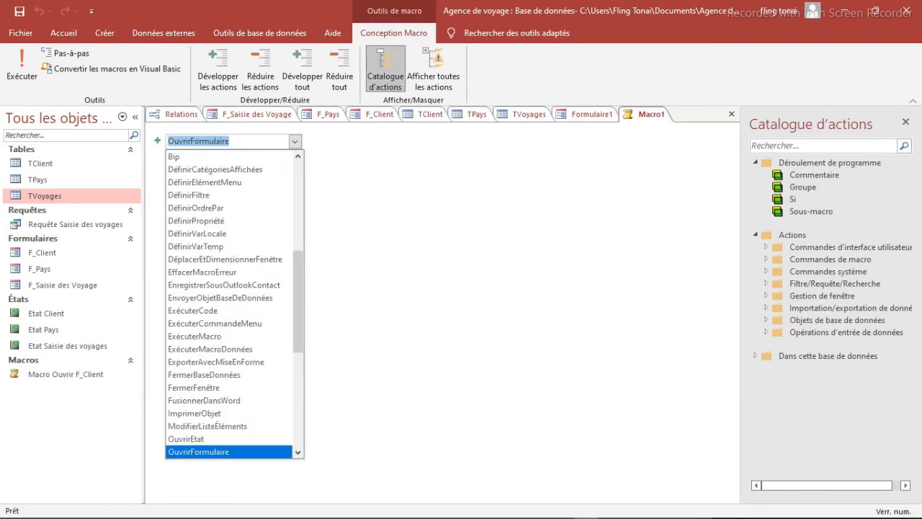
pyautogui.press('Return')
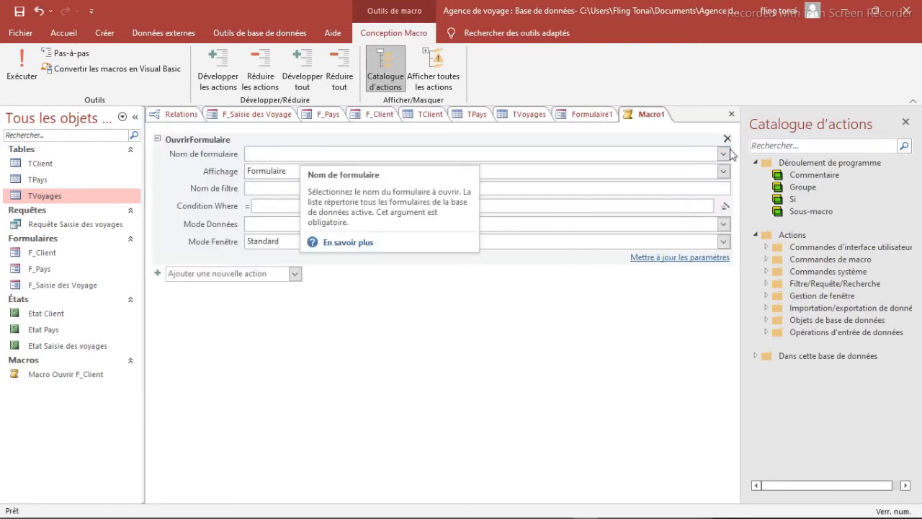
pyautogui.click(724, 153)
pyautogui.click(307, 182)
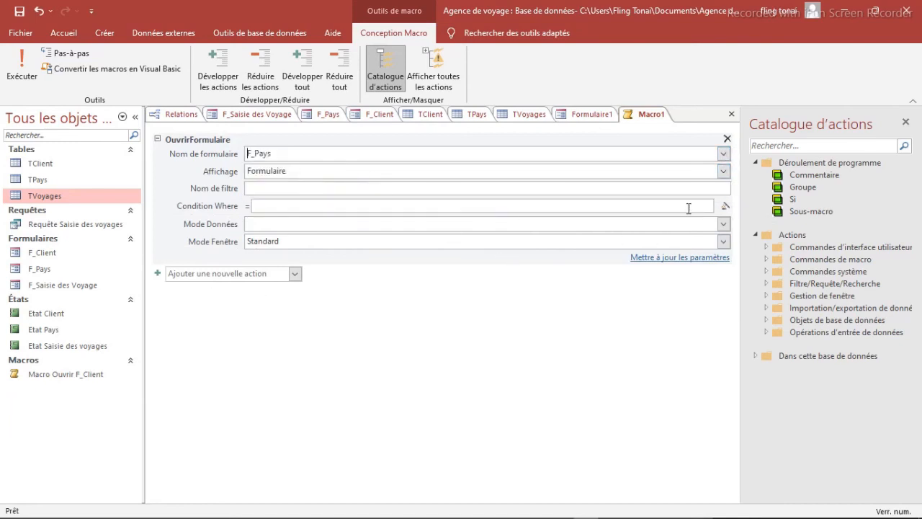
# Save the F_Pays macro under the name "MacroOuvrir F_Pays" and close it.
pyautogui.rightClick(646, 116)
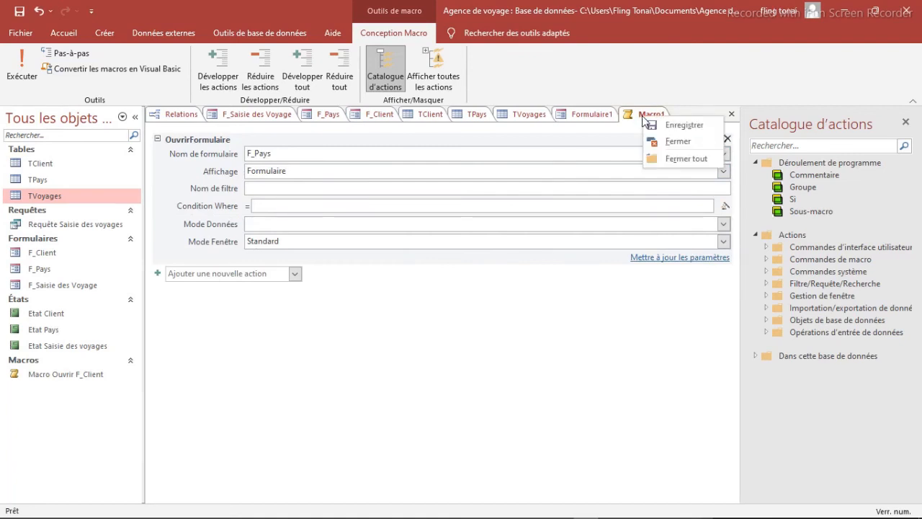
pyautogui.click(680, 127)
pyautogui.click(438, 188)
pyautogui.write('Ouvrir F_Pays')
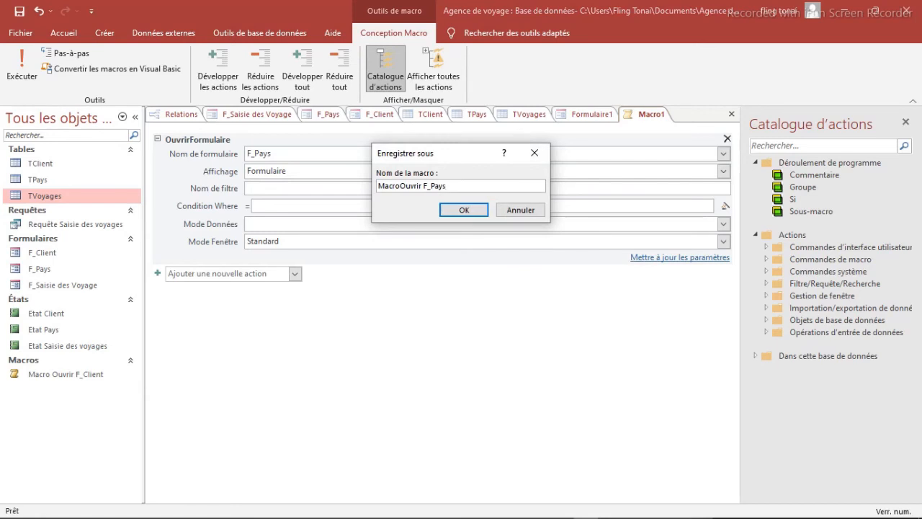
pyautogui.click(454, 211)
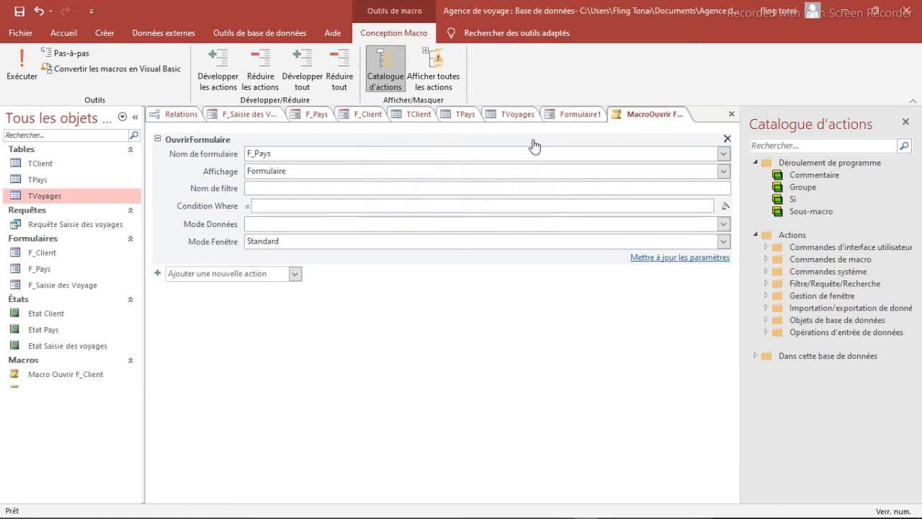
pyautogui.rightClick(631, 113)
pyautogui.click(660, 135)
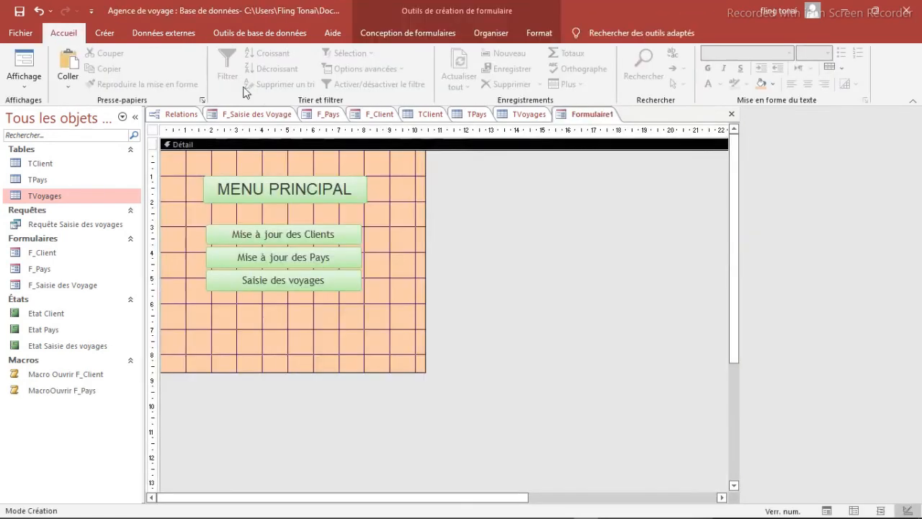
# Create a third macro with an OuvrirFormulaire action that opens the F_Saisie des Voyage form.
pyautogui.click(104, 34)
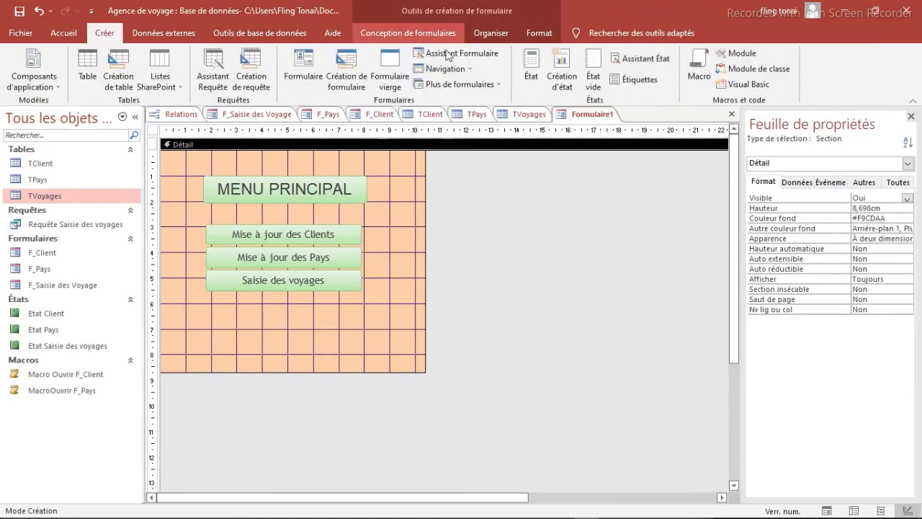
pyautogui.click(696, 70)
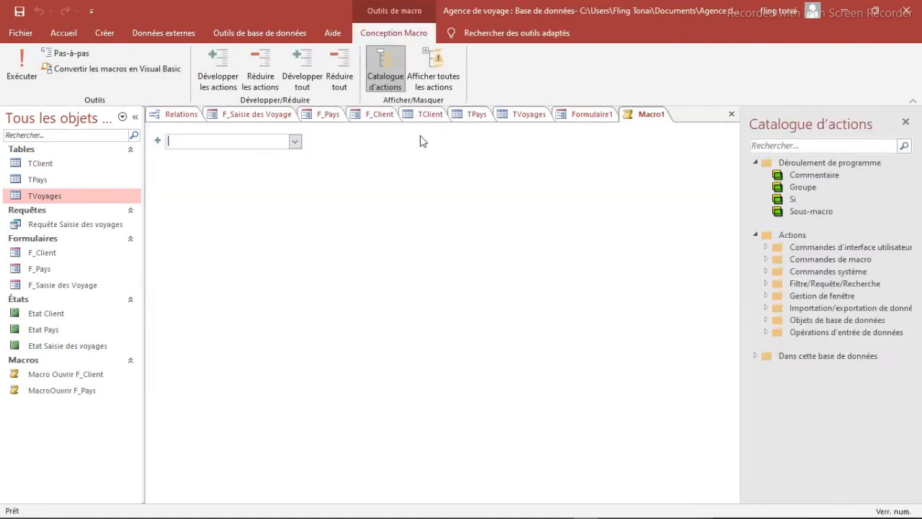
pyautogui.click(295, 143)
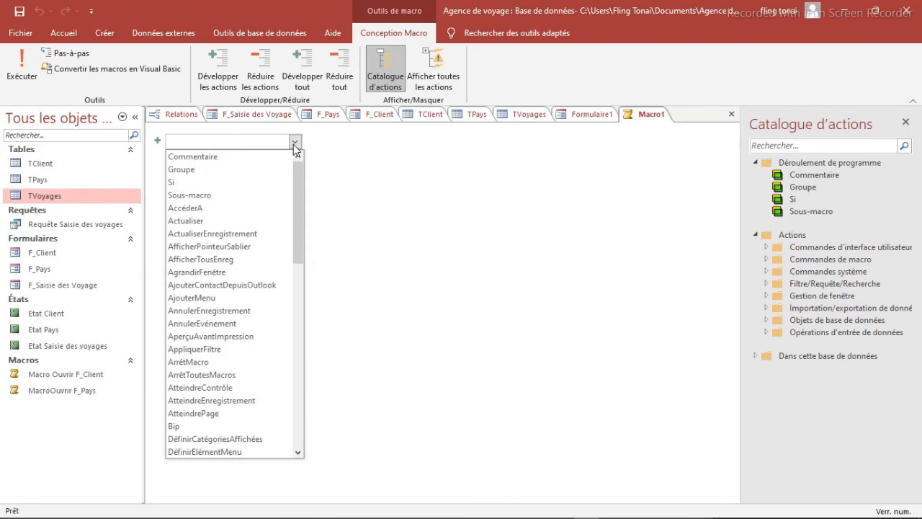
pyautogui.write('Ou')
pyautogui.press('Down')
pyautogui.press('Return')
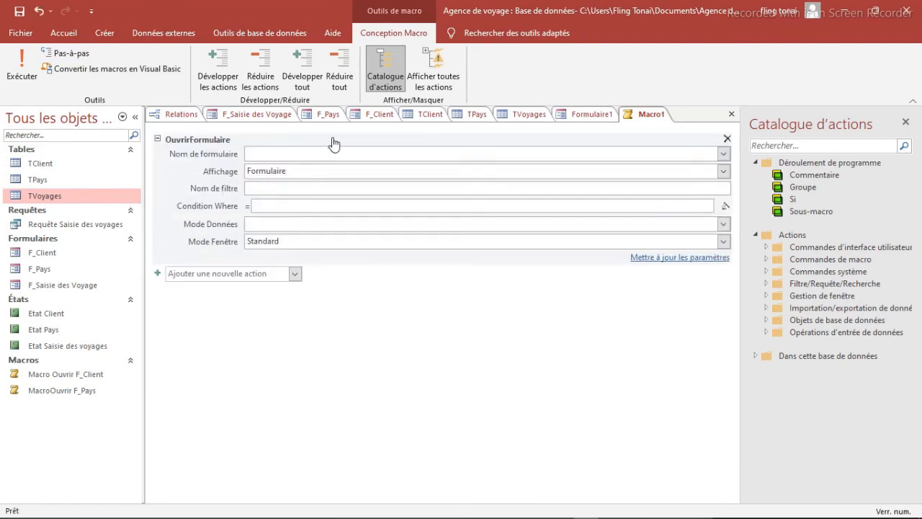
pyautogui.click(723, 153)
pyautogui.click(395, 193)
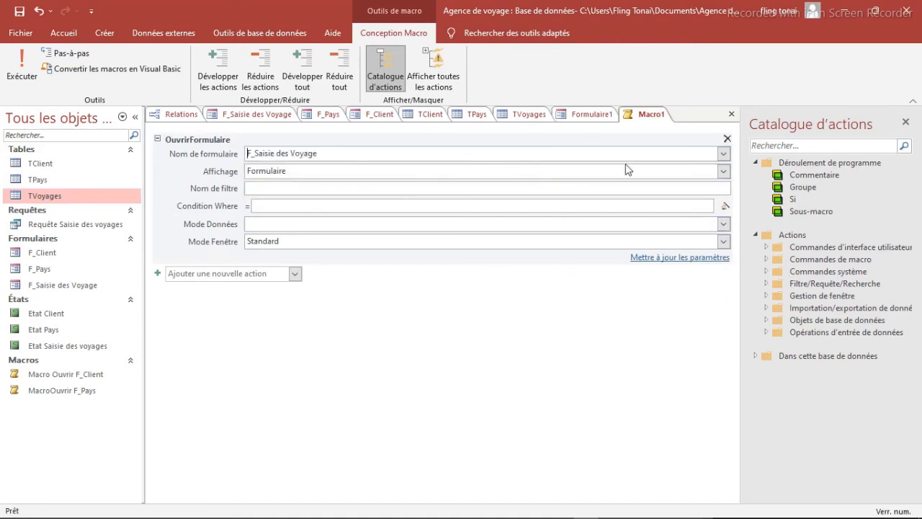
# Save the travel entry macro as "Macro Ouvrir F_SaisieVoyages" and close it.
pyautogui.rightClick(641, 115)
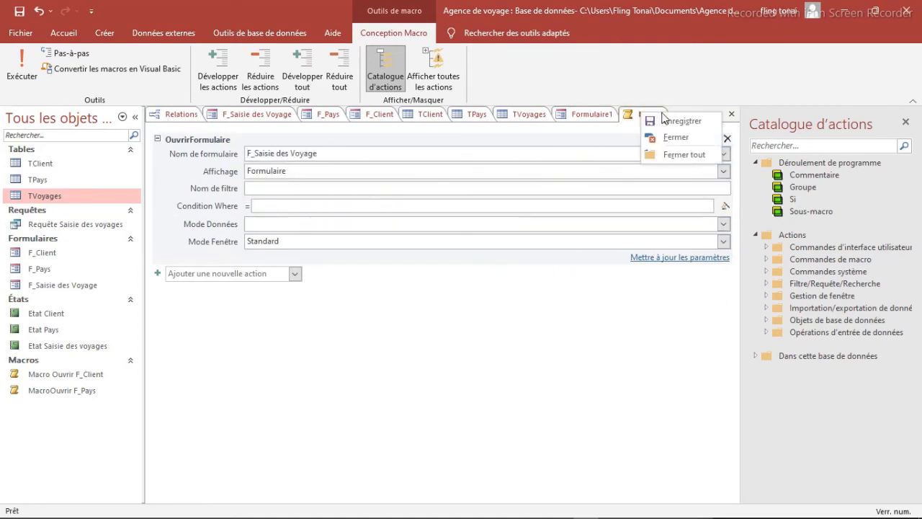
pyautogui.click(673, 121)
pyautogui.click(439, 186)
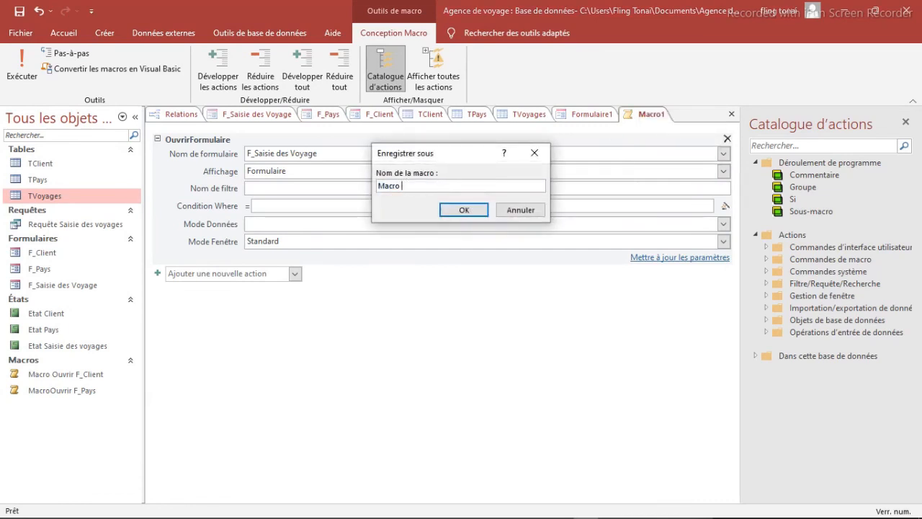
pyautogui.write('Ouvrir F_SaisieVoyages')
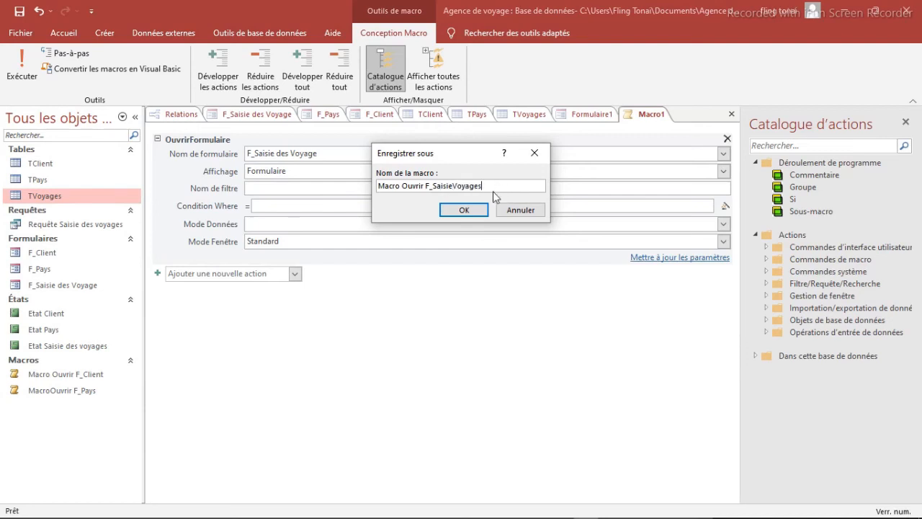
pyautogui.click(478, 209)
pyautogui.rightClick(548, 113)
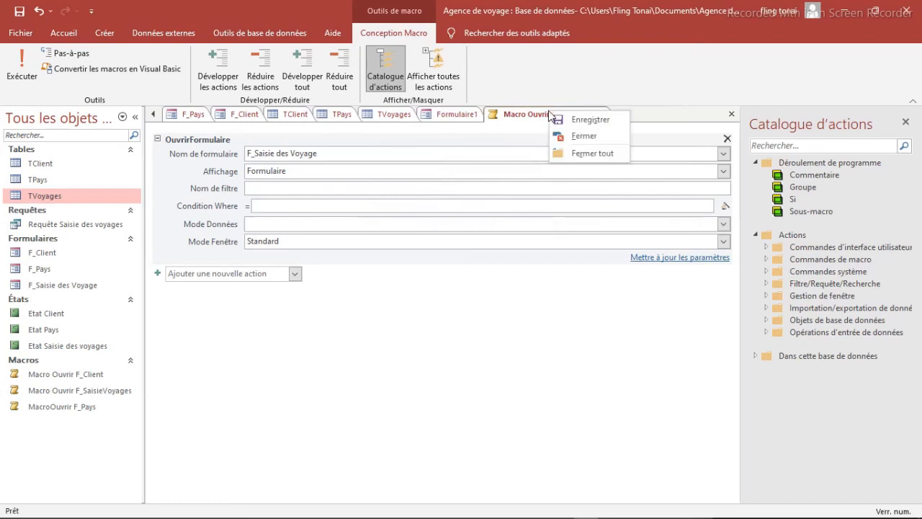
pyautogui.click(577, 119)
pyautogui.rightClick(563, 116)
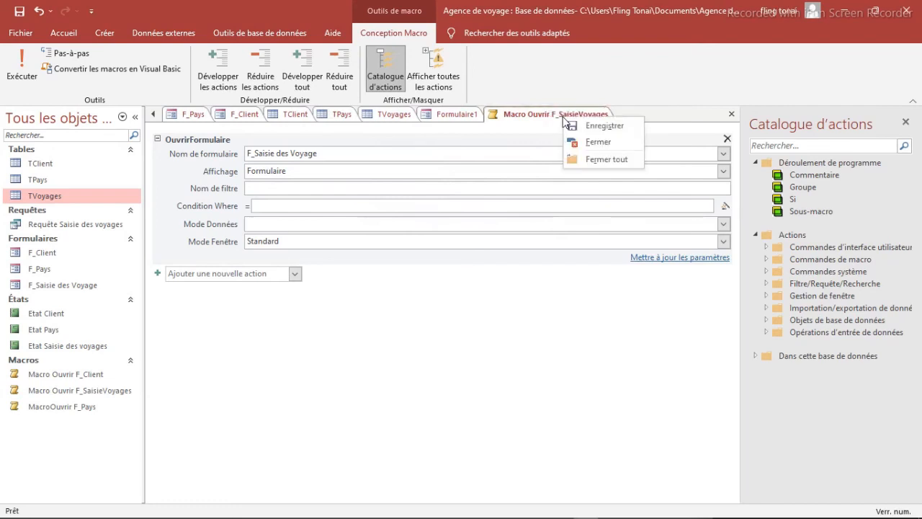
pyautogui.click(595, 140)
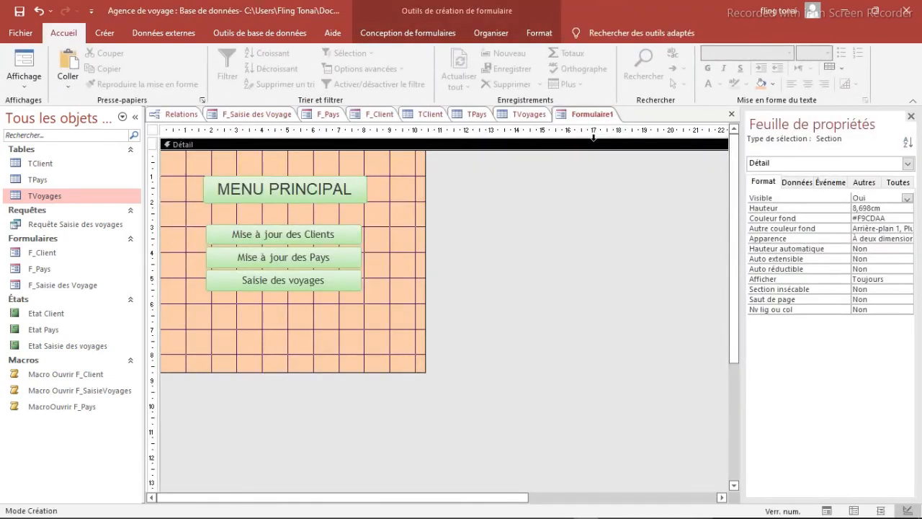
# Create a new macro with a QuitterAccess action and set its option to Avec confirmation.
pyautogui.click(104, 33)
pyautogui.click(700, 67)
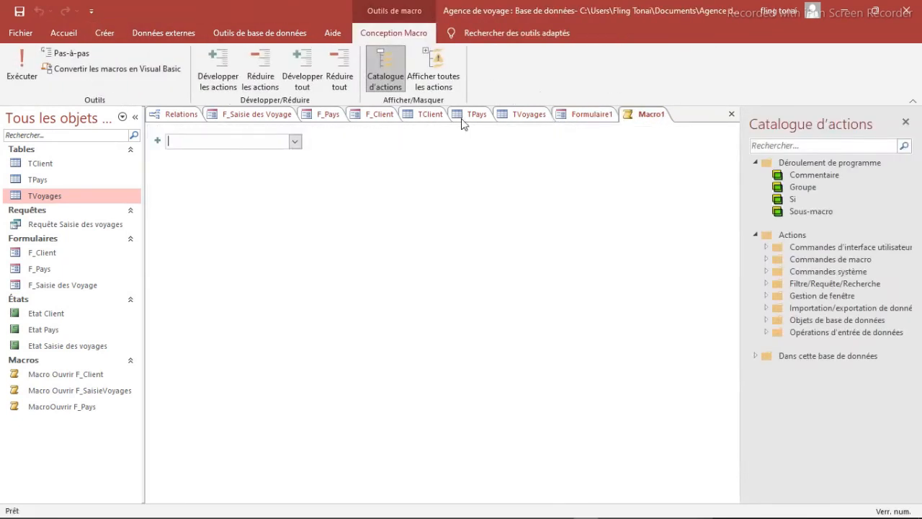
pyautogui.click(295, 141)
pyautogui.write('QuitterAccess')
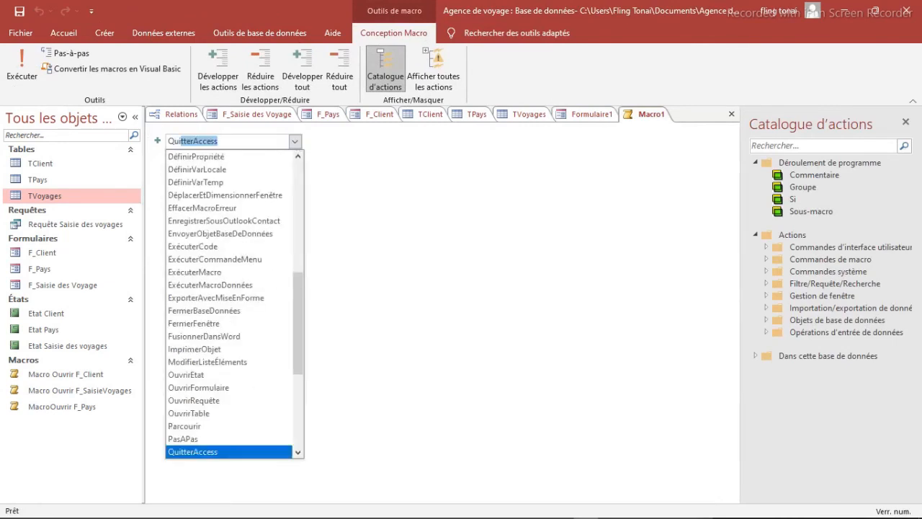
pyautogui.press('Return')
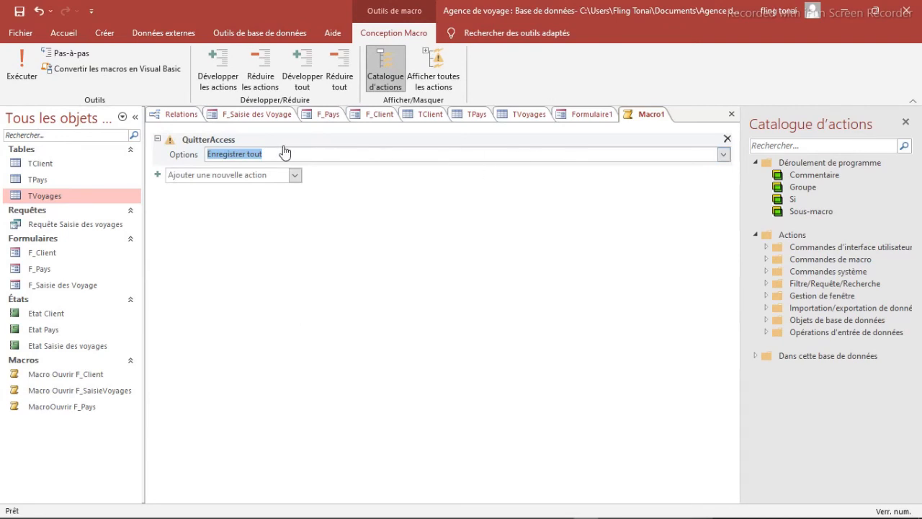
pyautogui.click(724, 155)
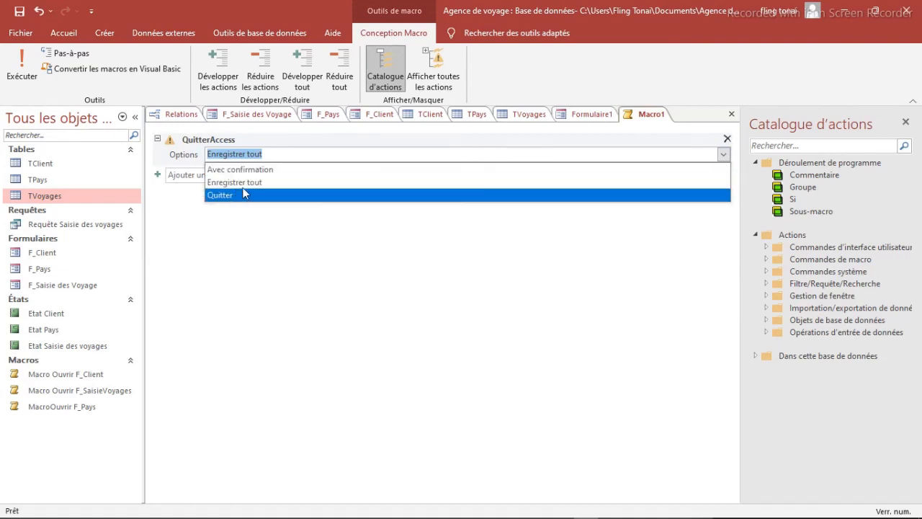
pyautogui.click(277, 173)
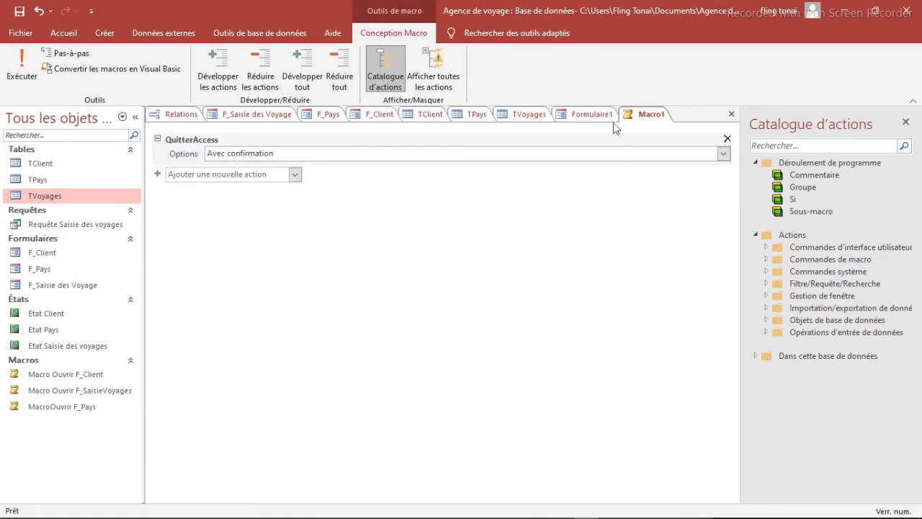
# Save the quit macro under the name "Macro Quitter Access" and close it.
pyautogui.rightClick(634, 113)
pyautogui.click(666, 120)
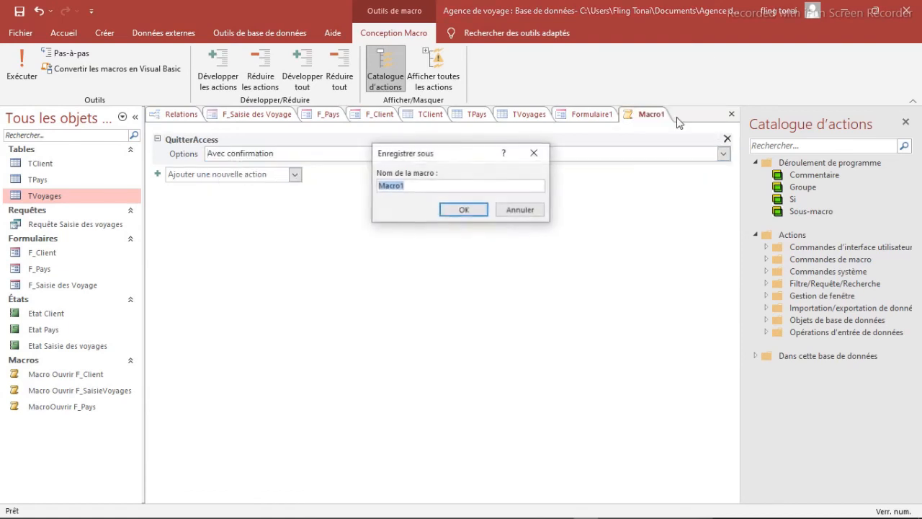
pyautogui.press('Right')
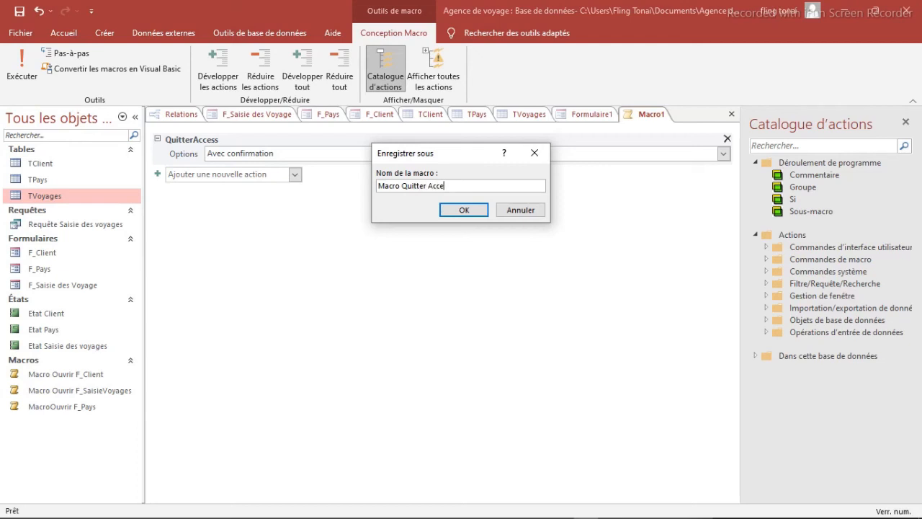
pyautogui.click(461, 209)
pyautogui.rightClick(658, 114)
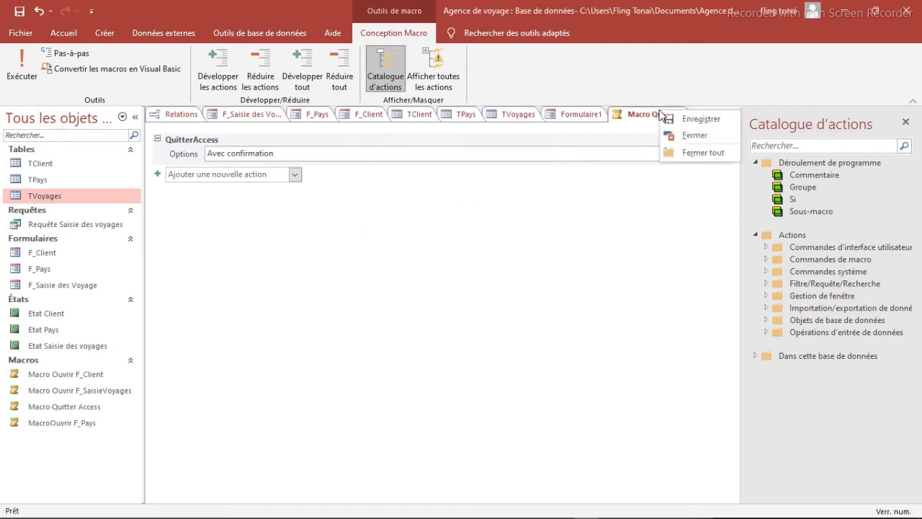
pyautogui.click(702, 136)
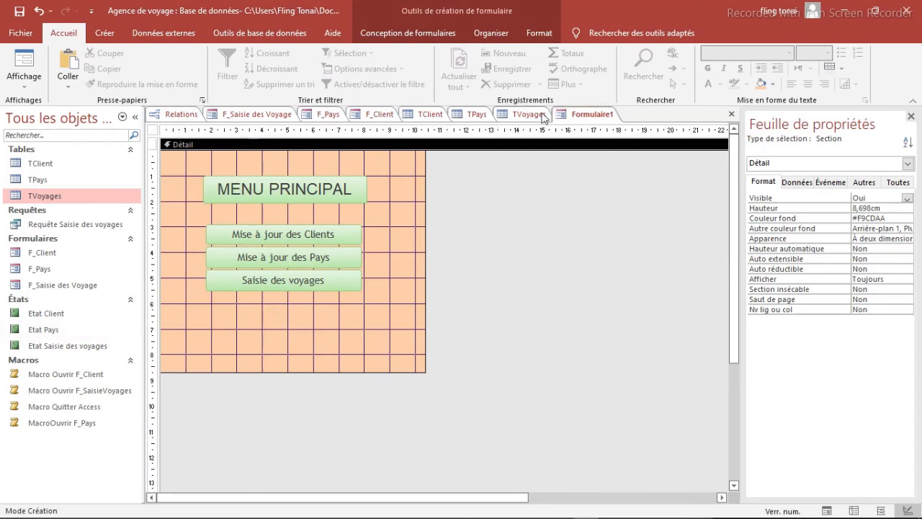
# Save the menu form under the name "Menu Principal".
pyautogui.rightClick(595, 123)
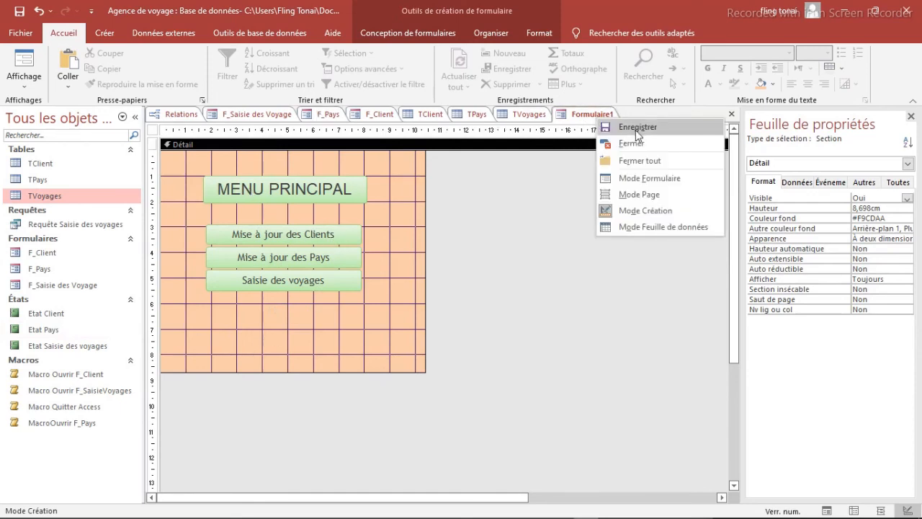
pyautogui.click(635, 126)
pyautogui.click(466, 186)
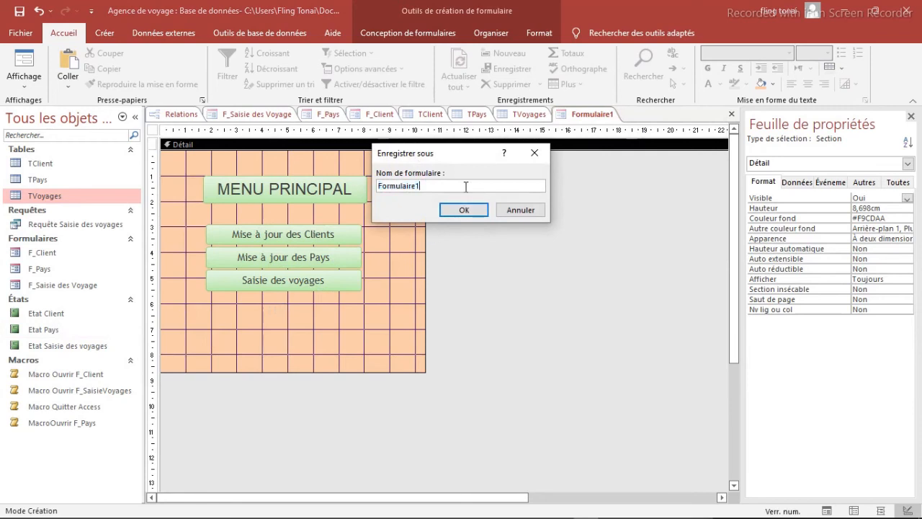
pyautogui.press('BackSpace')
pyautogui.press('BackSpace')
pyautogui.press('BackSpace')
pyautogui.click(470, 210)
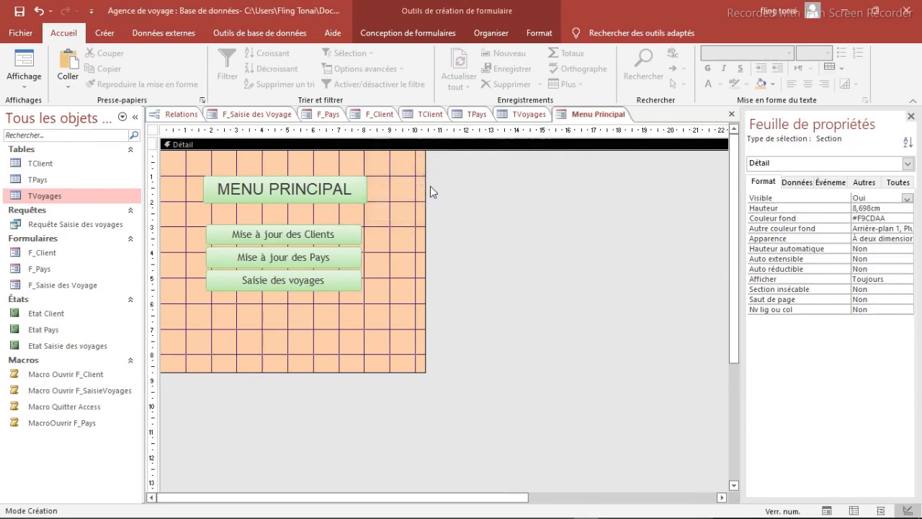
# Create another macro with an OuvrirFormulaire action that opens the Menu Principal form.
pyautogui.click(105, 33)
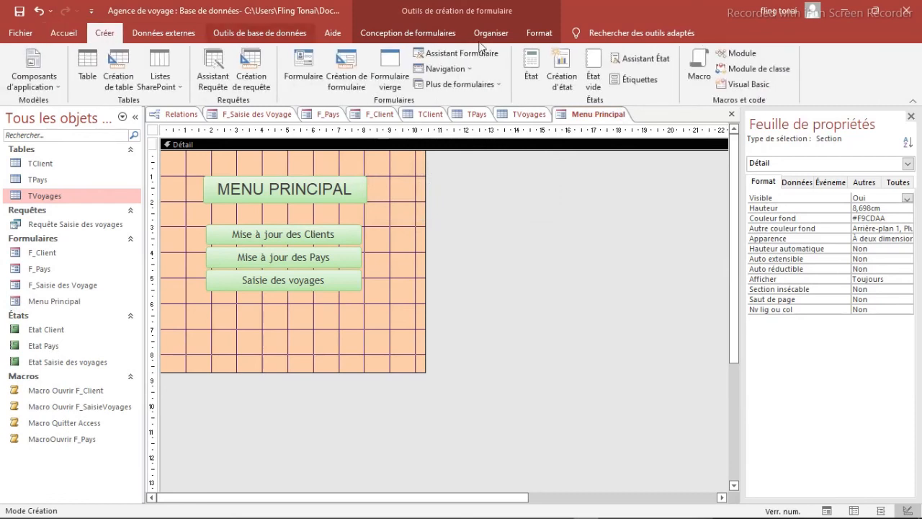
pyautogui.click(708, 62)
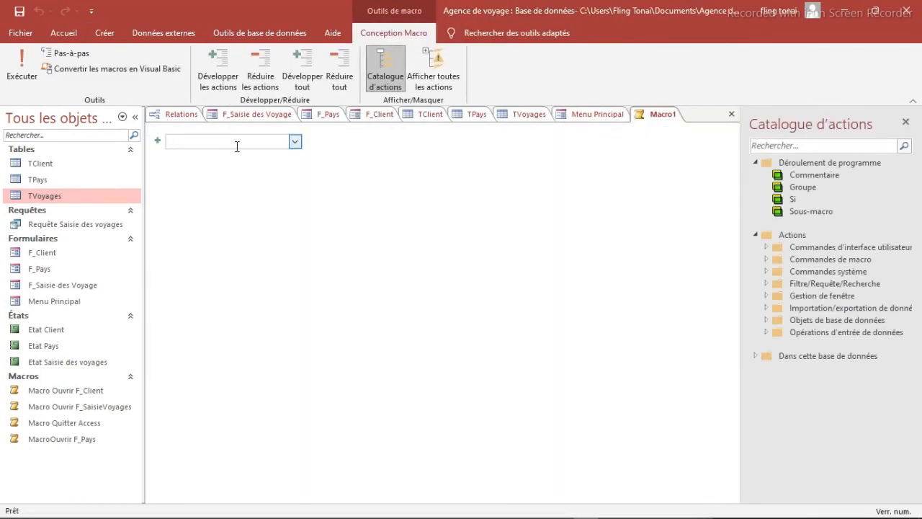
pyautogui.click(296, 141)
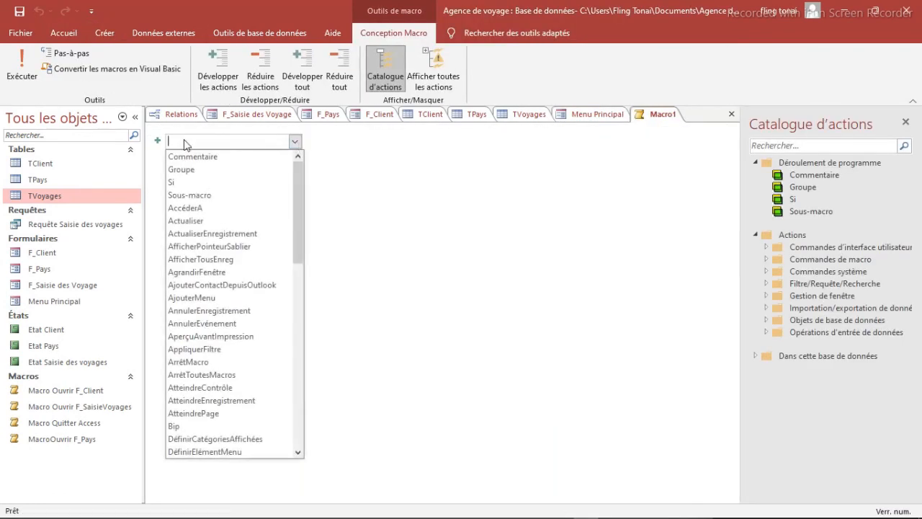
pyautogui.write('Ou')
pyautogui.press('Down')
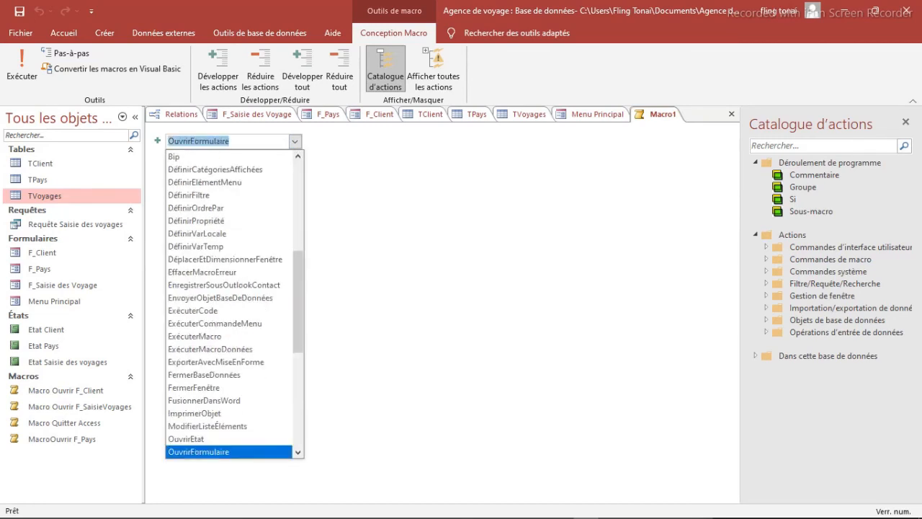
pyautogui.press('Return')
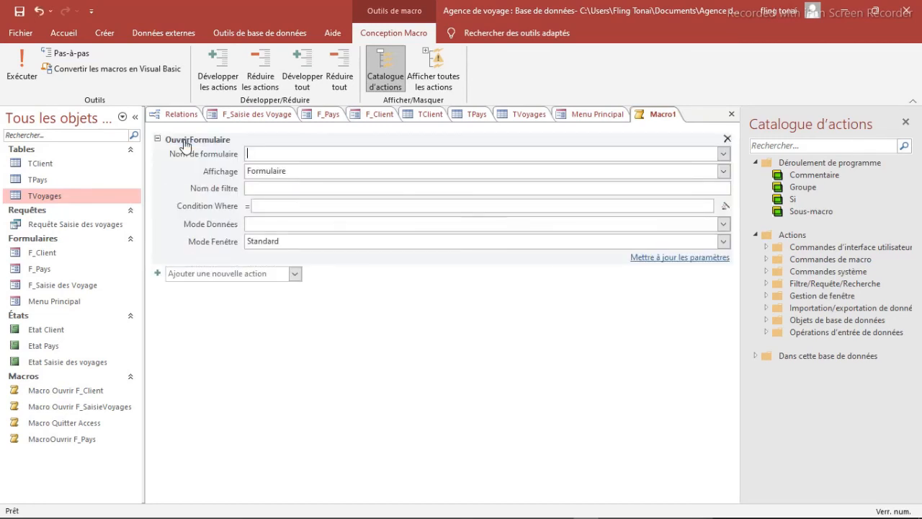
pyautogui.click(723, 154)
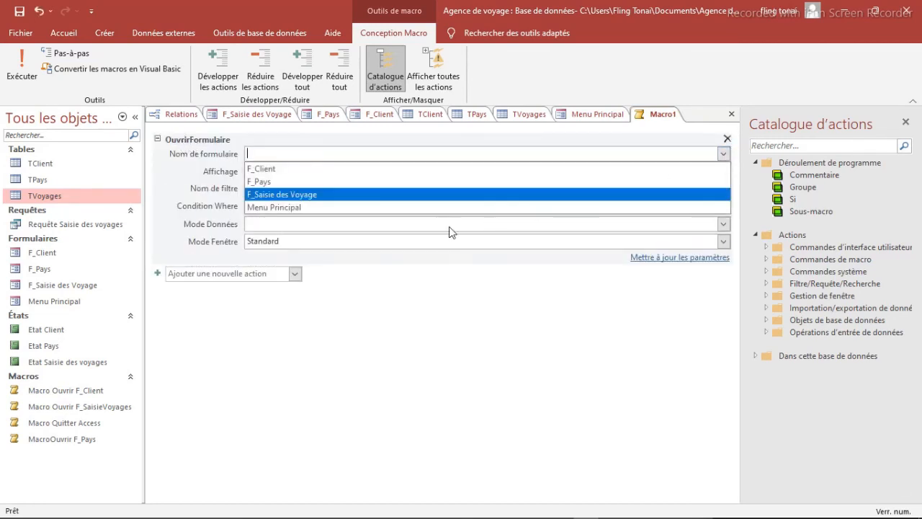
pyautogui.click(354, 207)
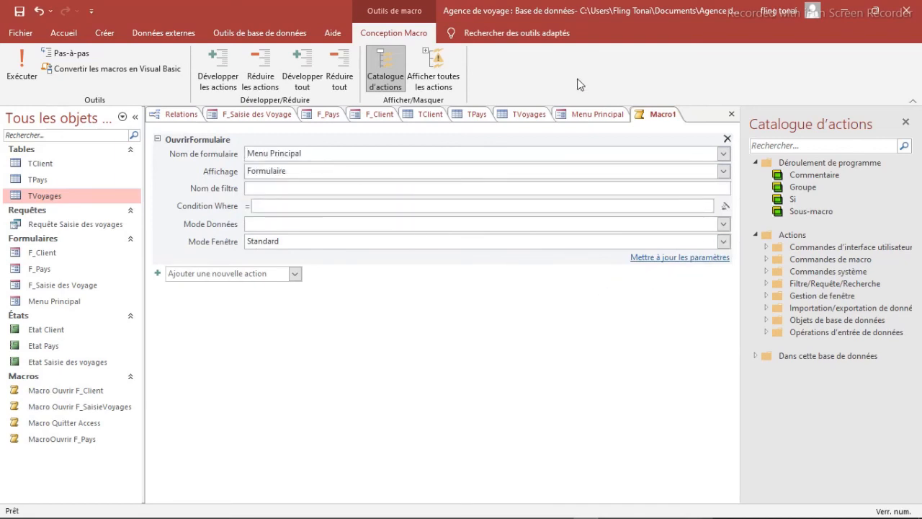
# Save the Menu Principal macro under the name "AutoExe" and close it.
pyautogui.rightClick(658, 117)
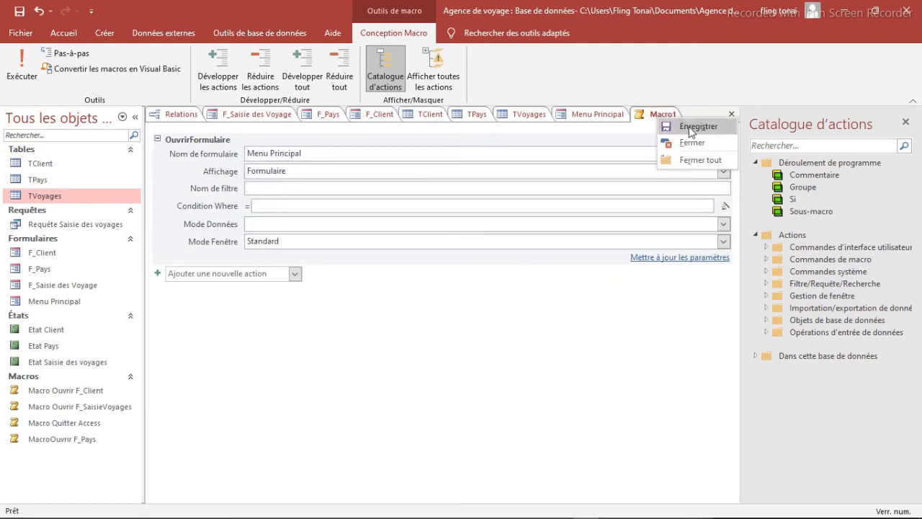
pyautogui.click(689, 128)
pyautogui.press('BackSpace')
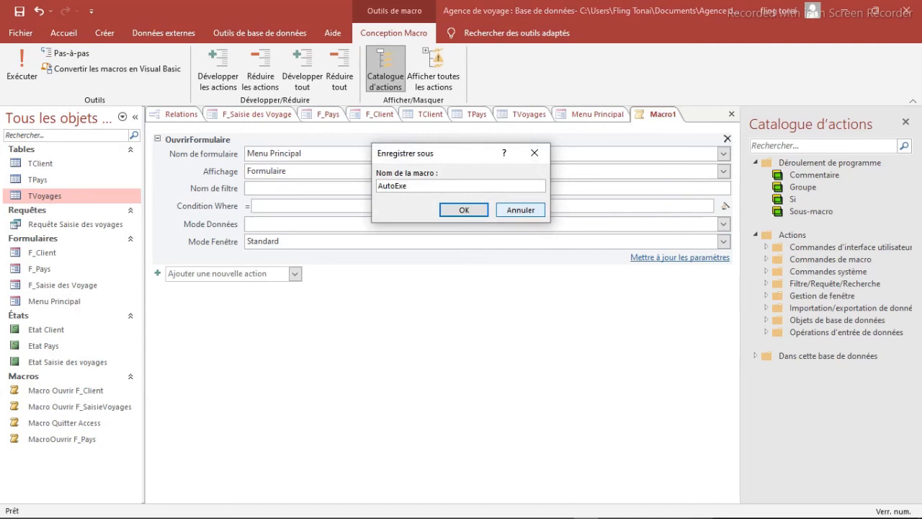
pyautogui.click(461, 211)
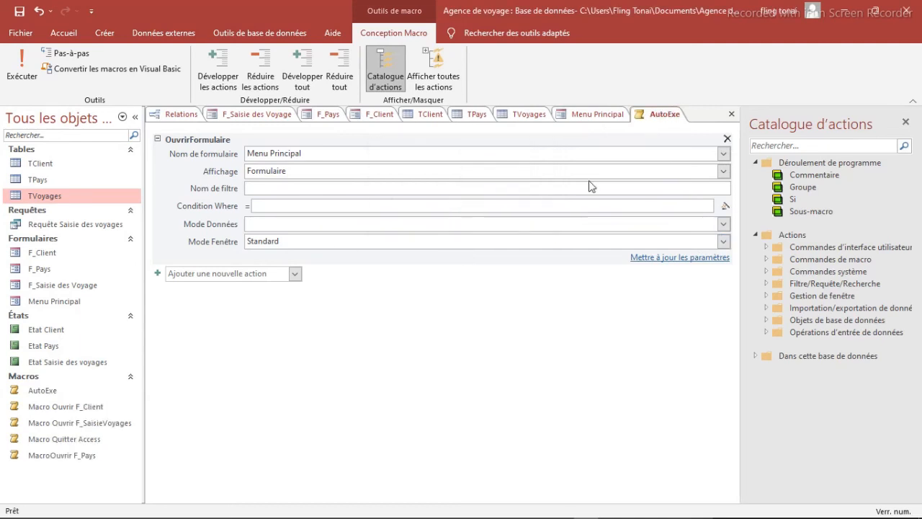
pyautogui.rightClick(647, 115)
pyautogui.click(683, 120)
pyautogui.rightClick(654, 117)
pyautogui.click(684, 135)
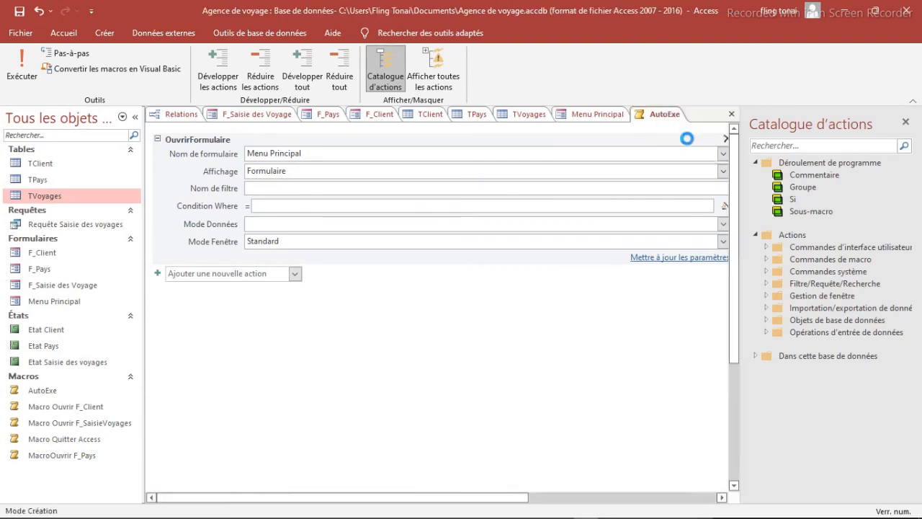
# Duplicate the "Saisie des voyages" button so that the copy sits directly below it on the menu form.
pyautogui.click(384, 244)
pyautogui.click(278, 286)
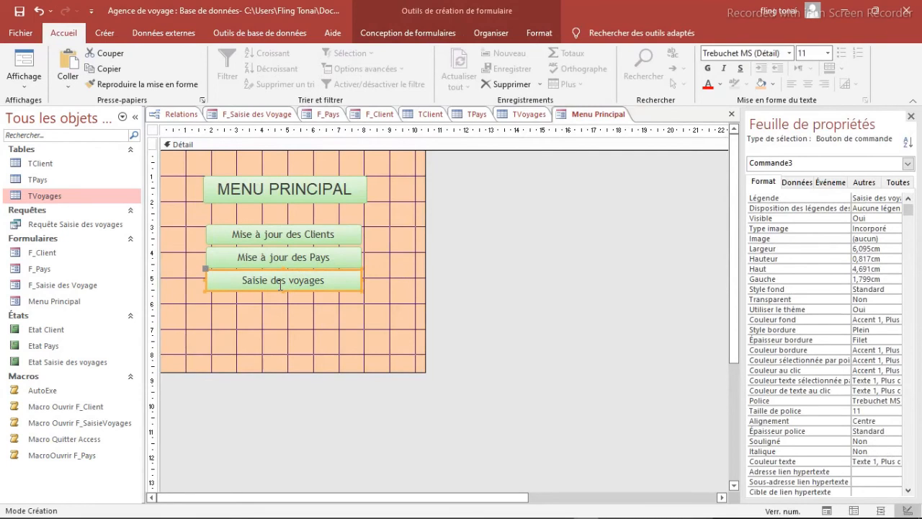
pyautogui.hotkey('ctrl', 'c')
pyautogui.hotkey('ctrl', 'v')
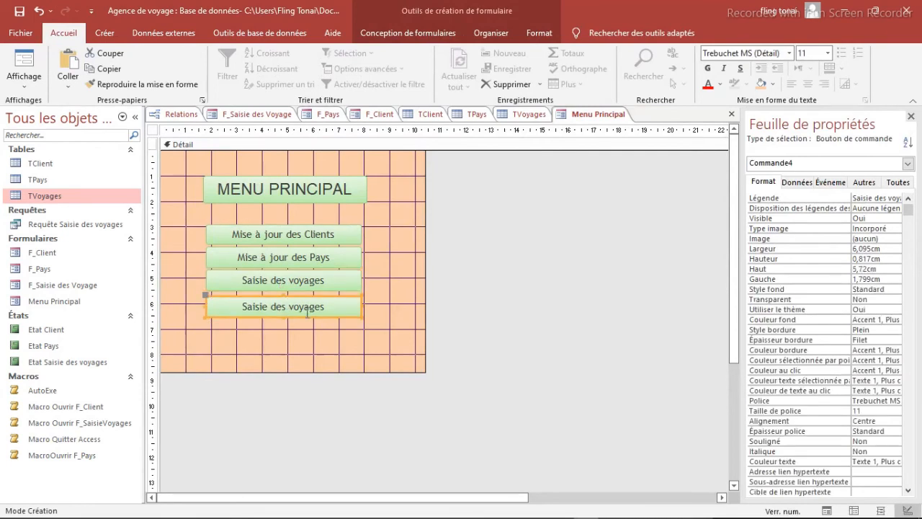
# Replace the caption of the duplicated button with "Quitter".
pyautogui.click(876, 198)
pyautogui.press('BackSpace')
pyautogui.press('BackSpace')
pyautogui.press('BackSpace')
pyautogui.press('BackSpace')
pyautogui.press('BackSpace')
pyautogui.press('BackSpace')
pyautogui.press('BackSpace')
pyautogui.press('BackSpace')
pyautogui.press('BackSpace')
pyautogui.press('BackSpace')
pyautogui.press('BackSpace')
pyautogui.press('BackSpace')
pyautogui.press('BackSpace')
pyautogui.press('BackSpace')
pyautogui.press('BackSpace')
pyautogui.press('BackSpace')
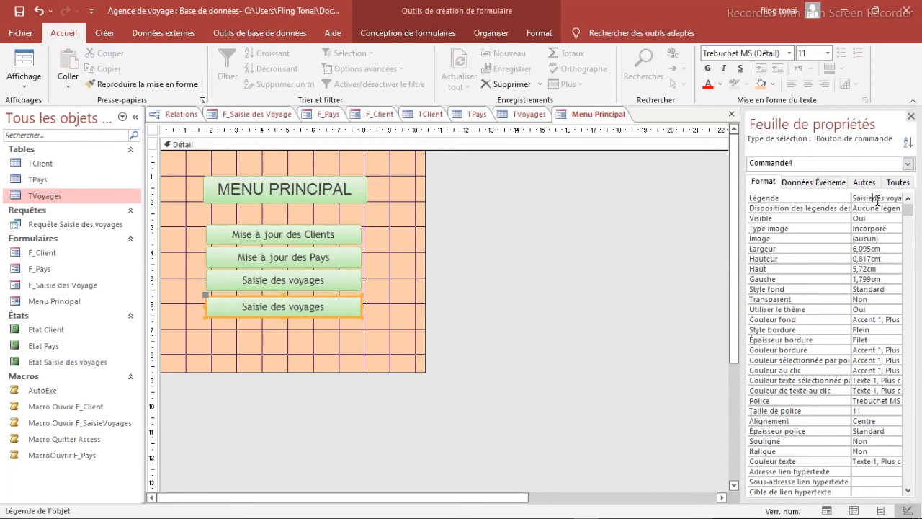
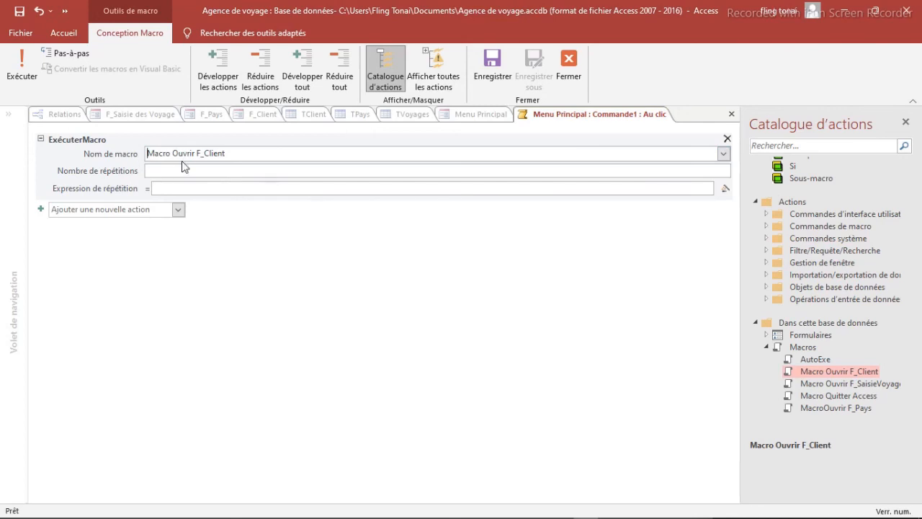
# Close the embedded click macro of the "Mise à jour des Clients" button without saving its changes.
pyautogui.rightClick(608, 117)
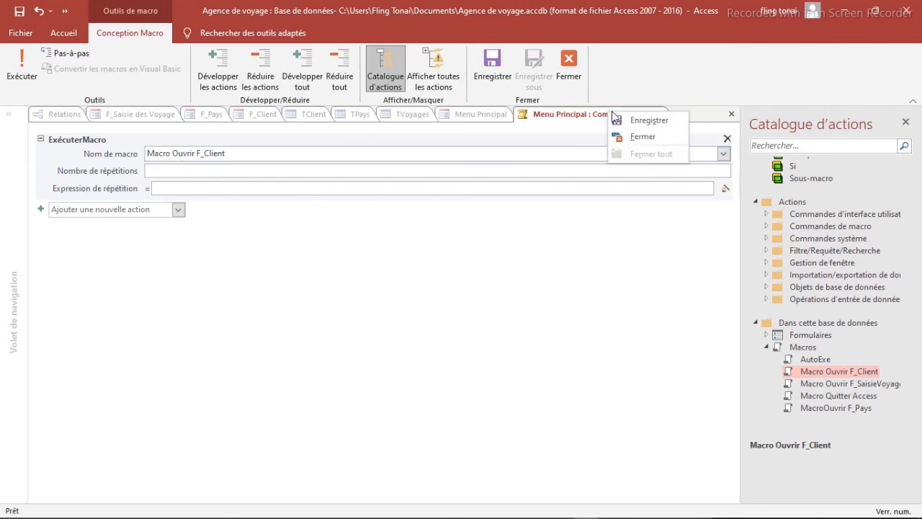
pyautogui.click(613, 137)
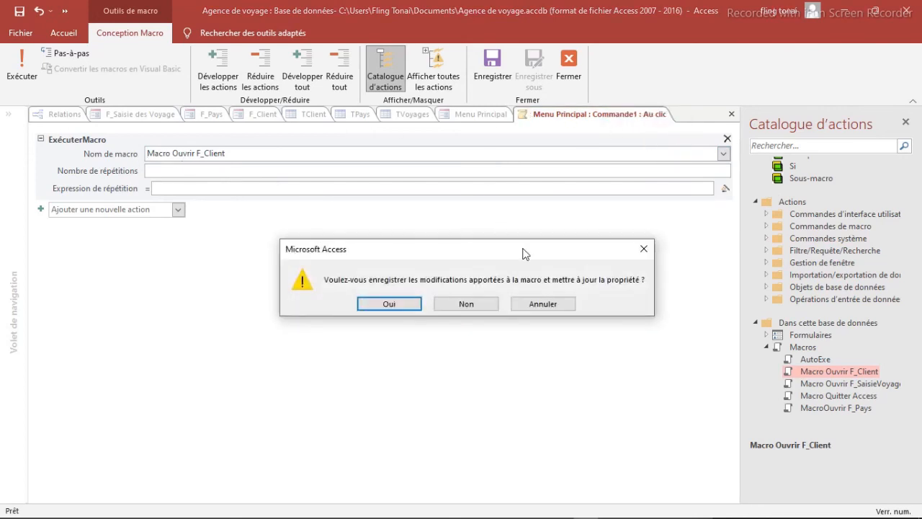
pyautogui.click(472, 304)
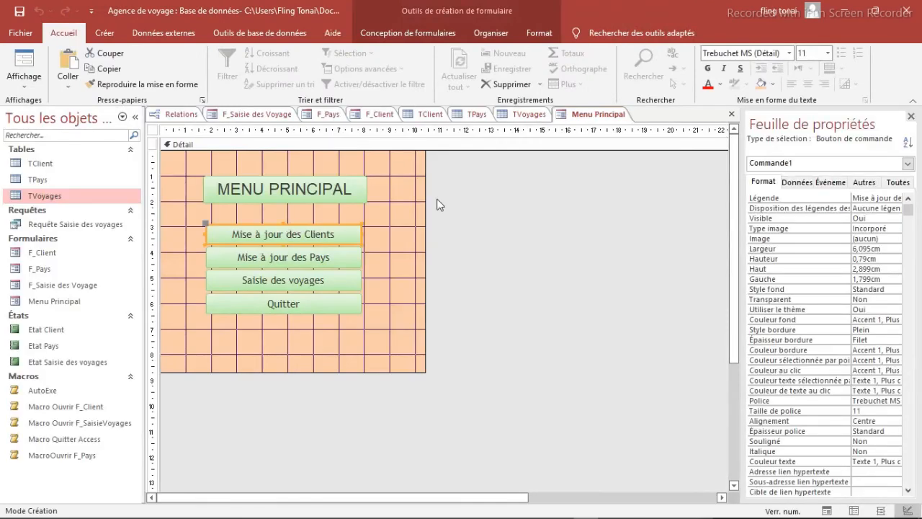
# Assign the existing Macro Ouvrir F_Client to the Au clic event of the "Mise à jour des Clients" button.
pyautogui.click(834, 184)
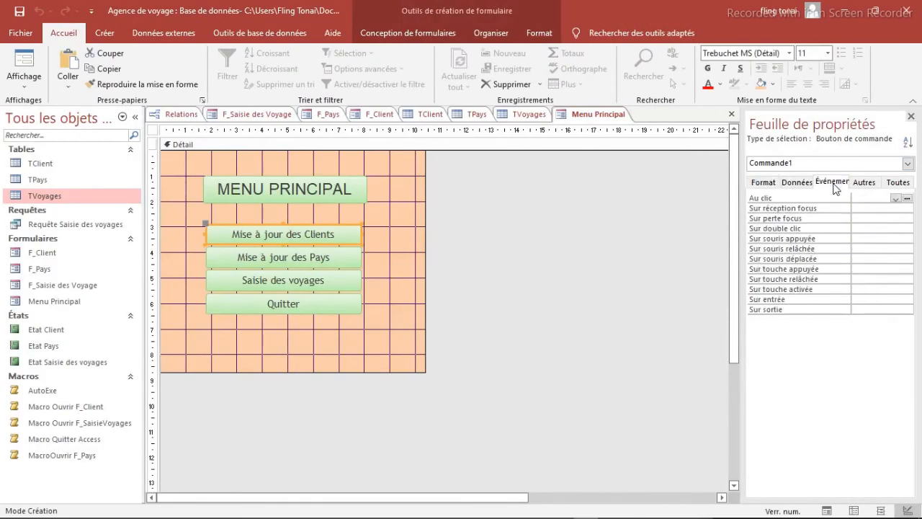
pyautogui.click(896, 198)
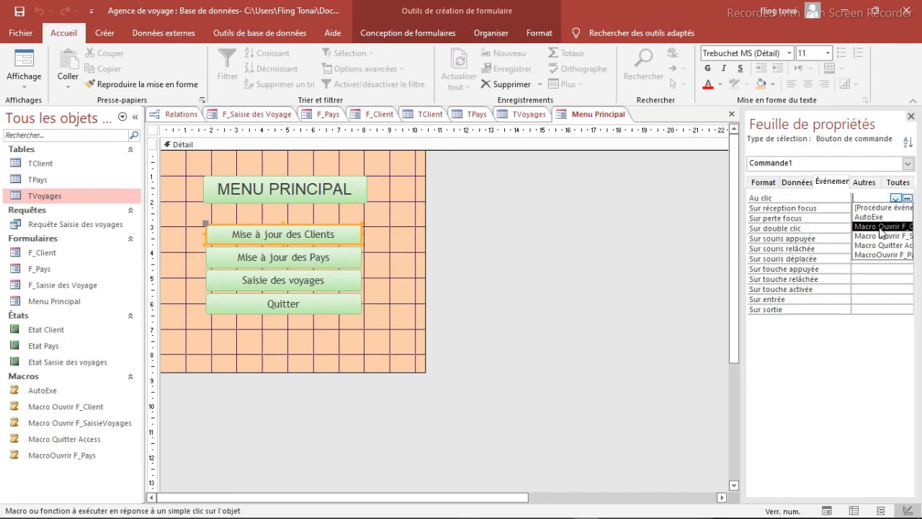
pyautogui.click(880, 227)
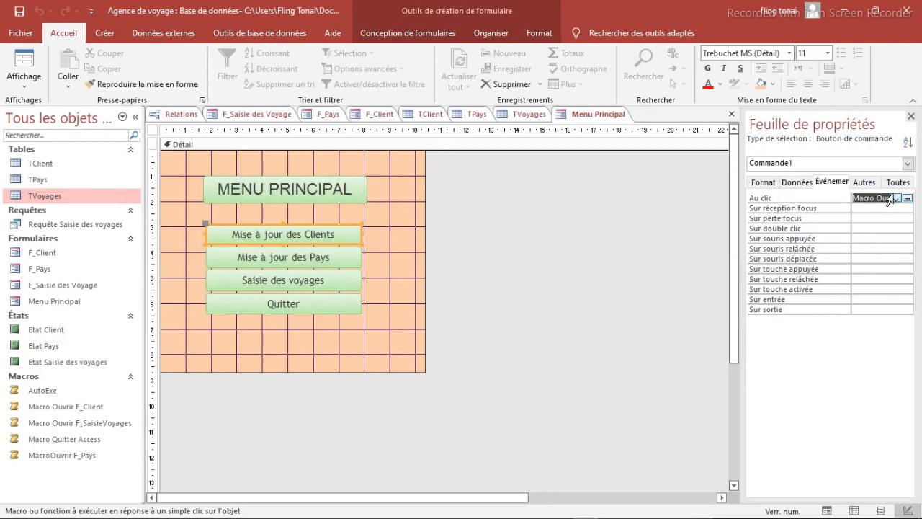
# Assign the MacroOuvrir F_Pays macro to the Au clic event of the "Mise à jour des Pays" button.
pyautogui.click(330, 268)
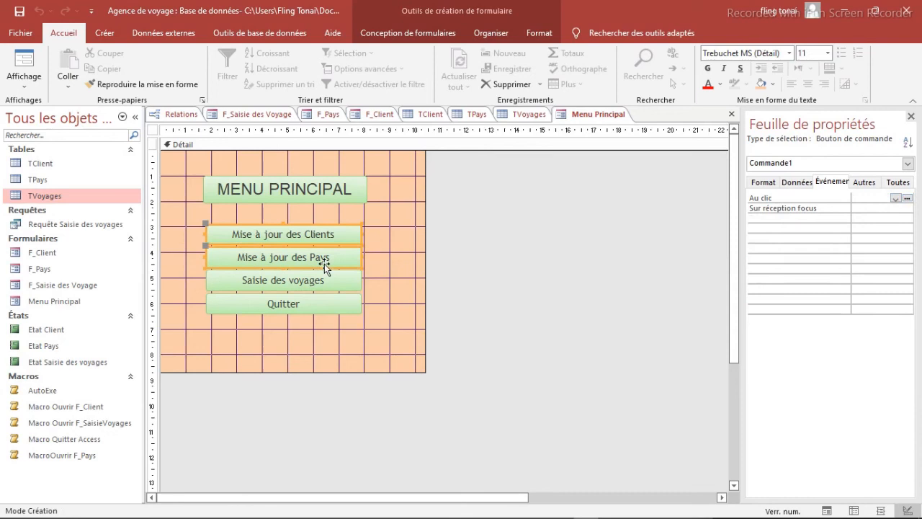
pyautogui.click(898, 199)
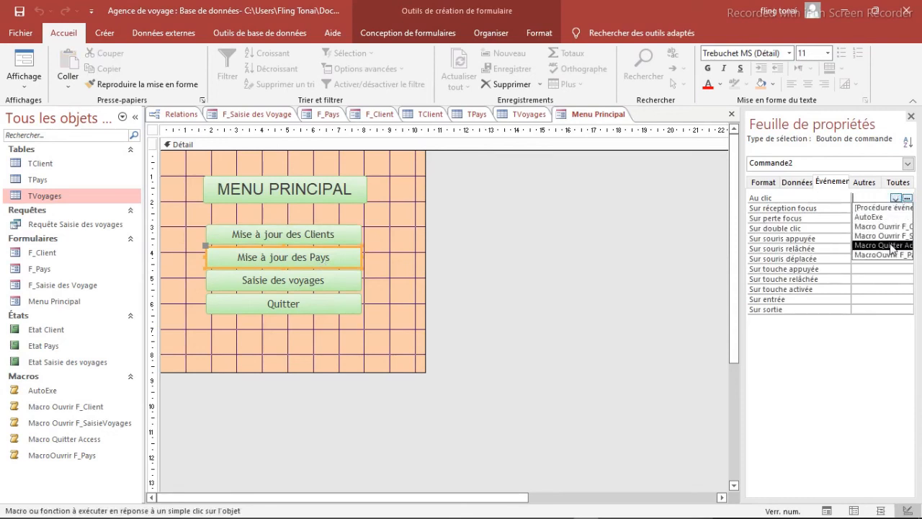
pyautogui.click(891, 253)
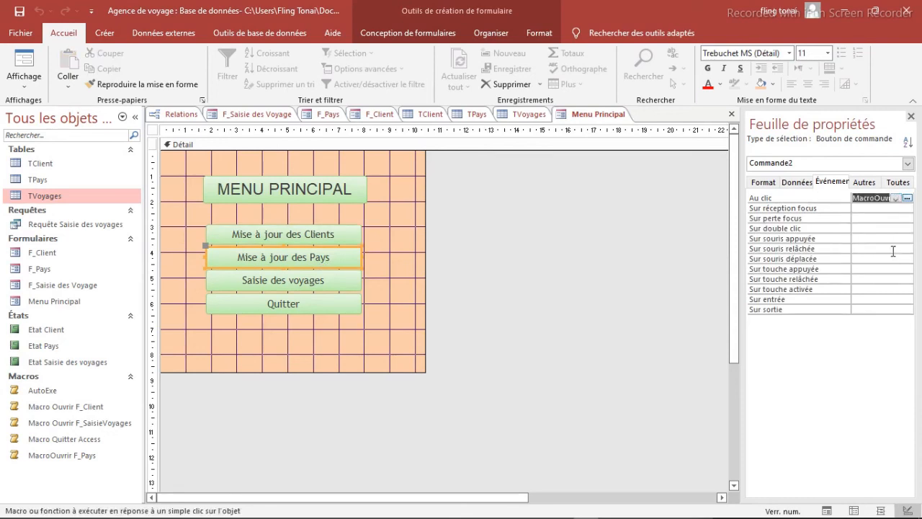
# Assign the Macro Ouvrir F_SaisieVoyages macro to the Au clic event of the "Saisie des voyages" button.
pyautogui.click(318, 282)
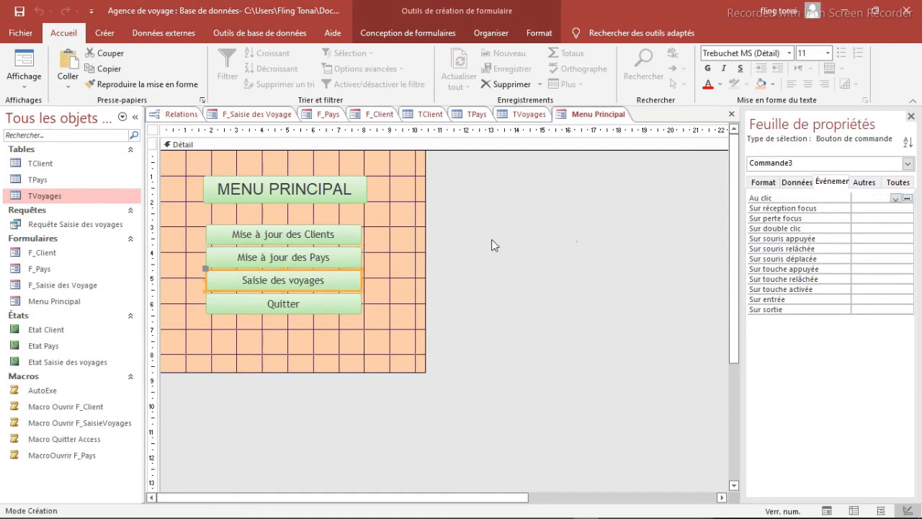
pyautogui.click(897, 198)
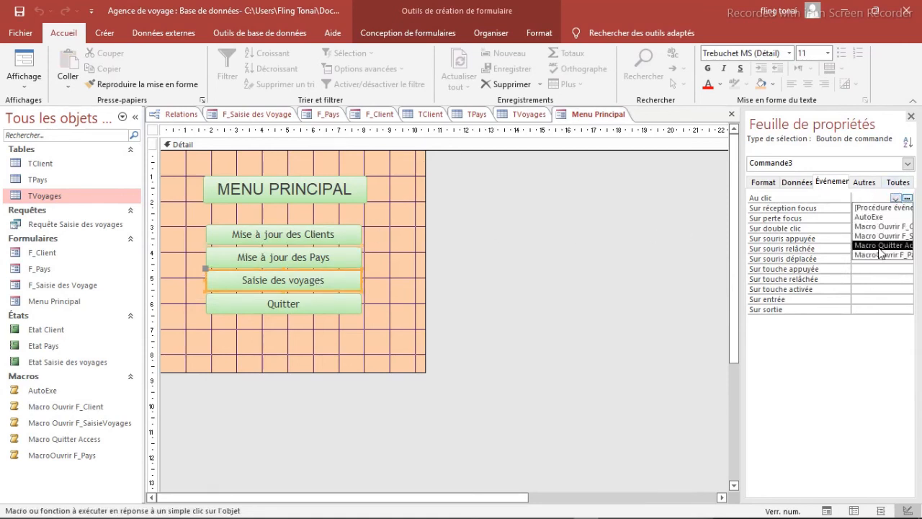
pyautogui.click(881, 236)
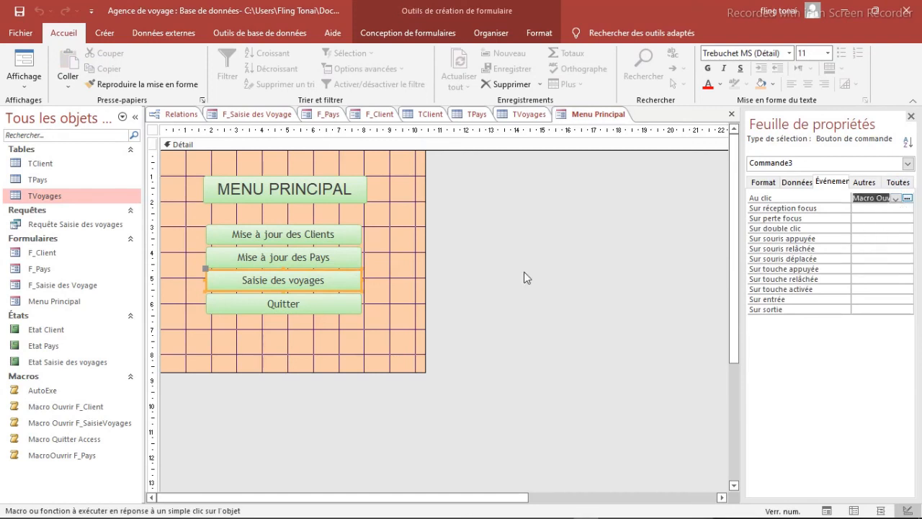
# Assign the Macro Quitter Access macro to the Au clic event of the "Quitter" button.
pyautogui.click(314, 306)
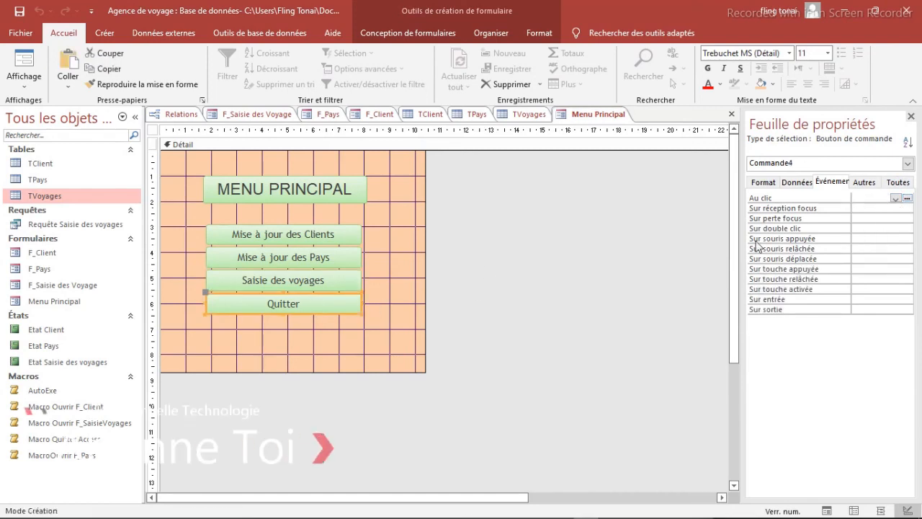
pyautogui.click(896, 198)
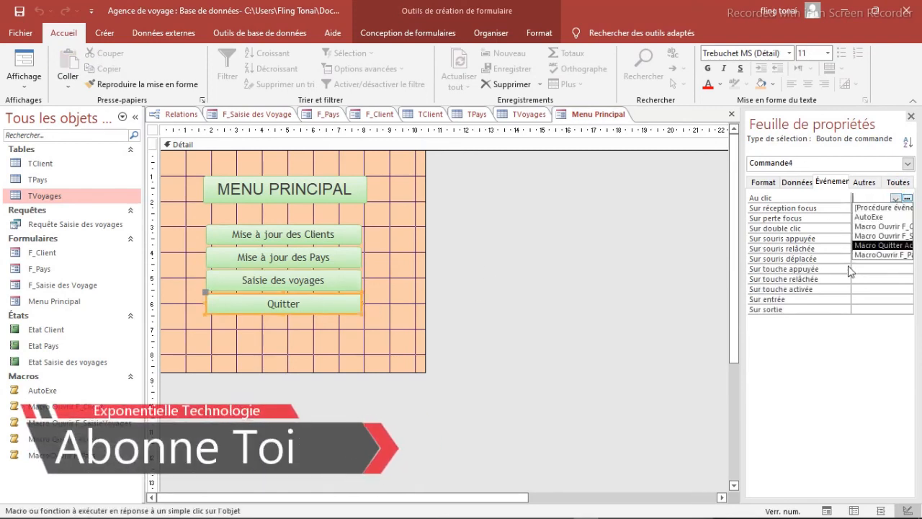
pyautogui.click(889, 246)
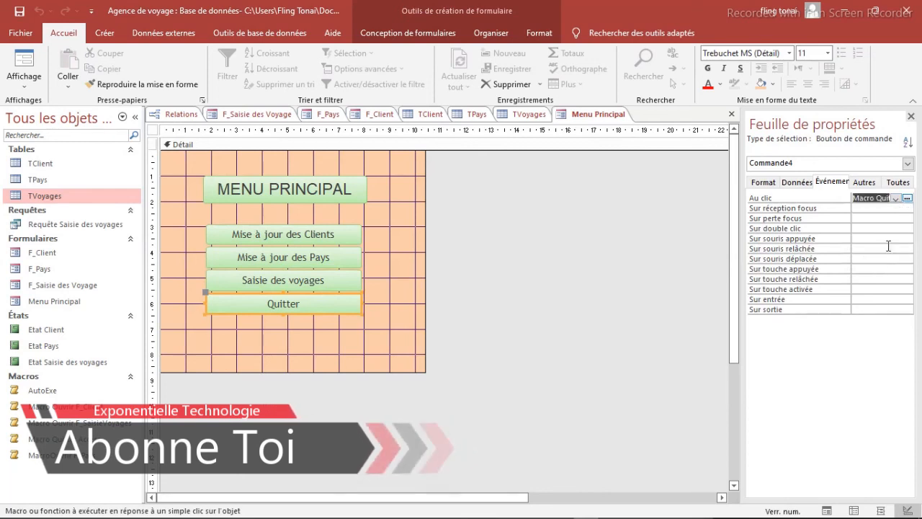
# Show the menu in Form view and test its "Mise à jour des Clients" and "Saisie des voyages" buttons, returning to the menu after each.
pyautogui.click(332, 281)
pyautogui.click(330, 251)
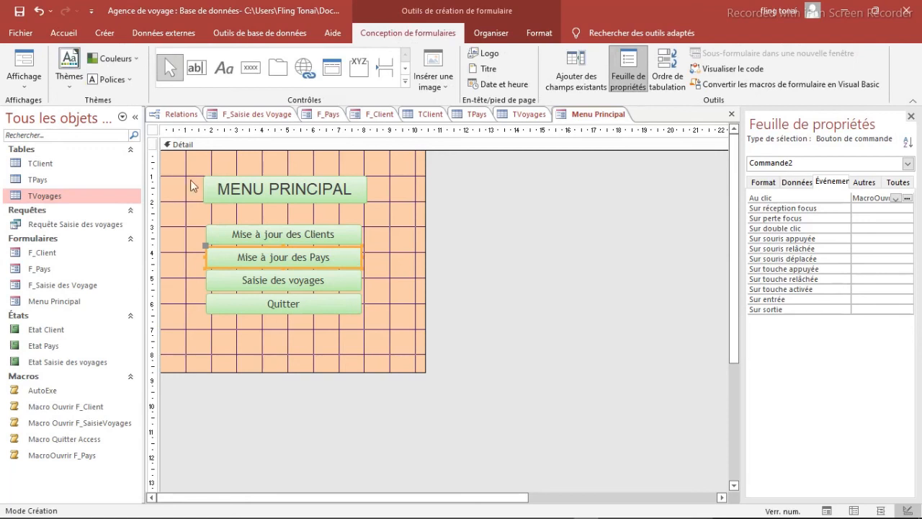
pyautogui.click(24, 66)
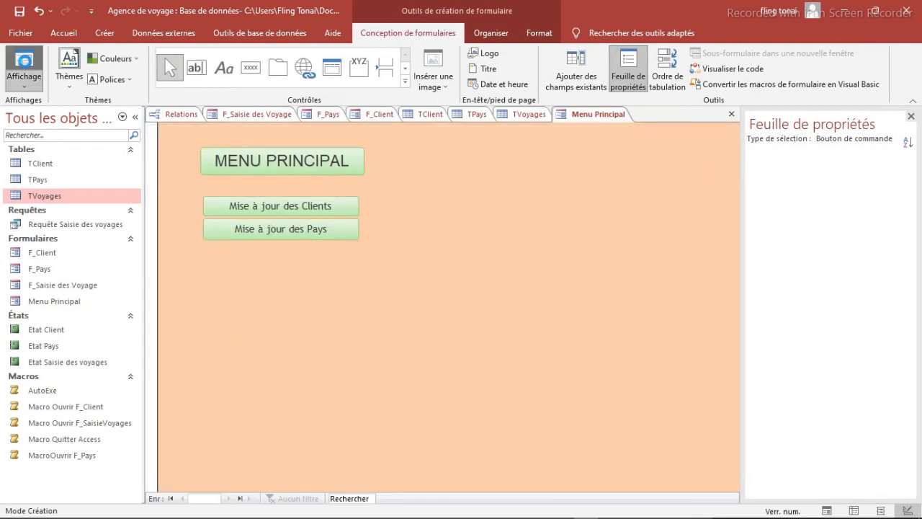
pyautogui.click(278, 214)
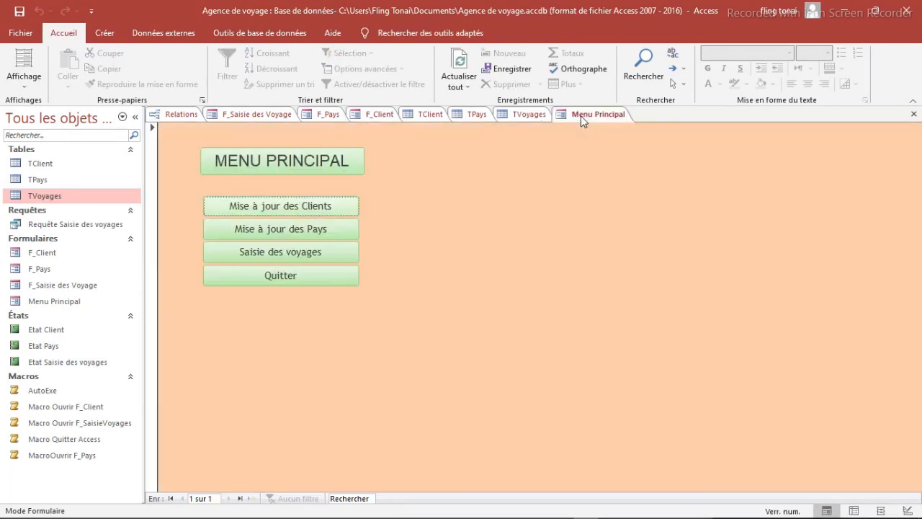
pyautogui.click(582, 115)
pyautogui.click(266, 251)
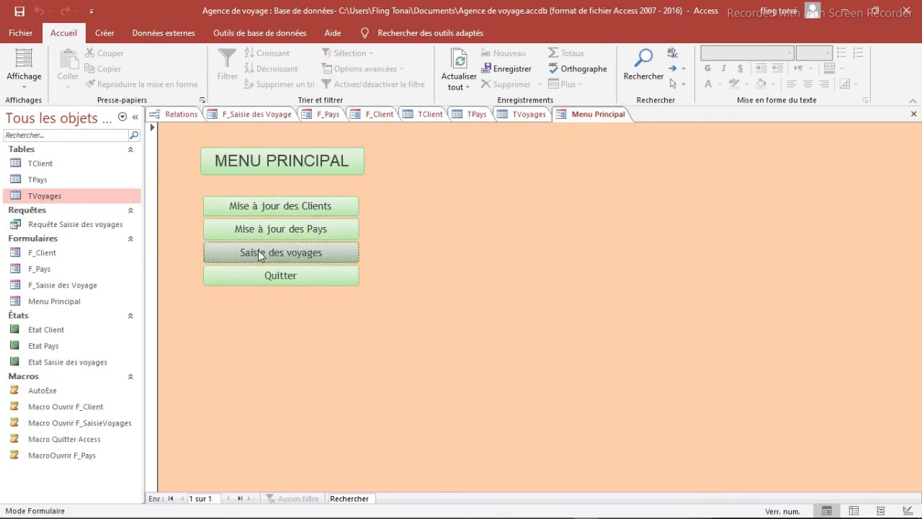
pyautogui.click(580, 115)
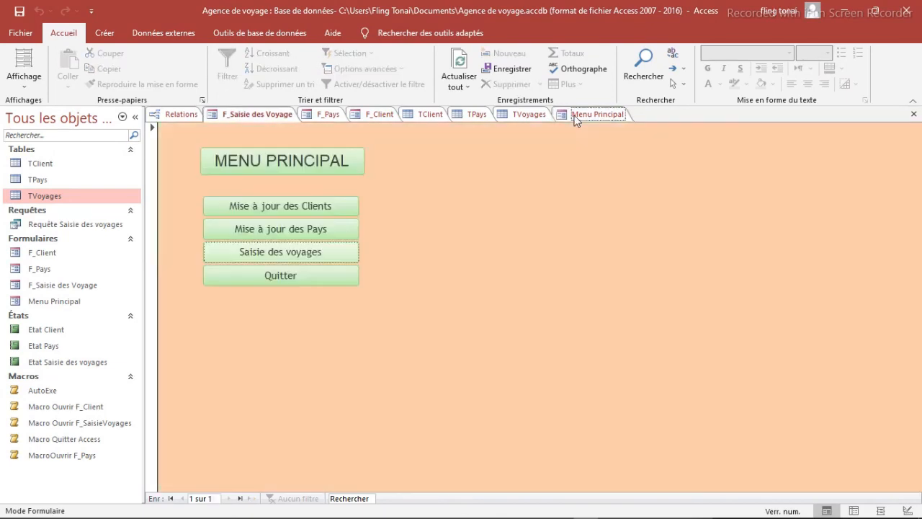
# Test the menu's "Quitter" button and cancel the exit when asked about saving the TClient layout.
pyautogui.click(268, 282)
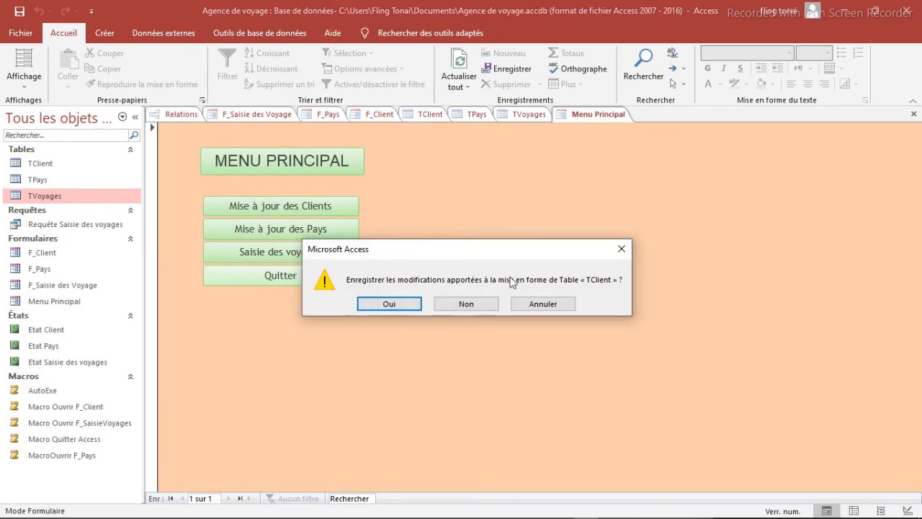
pyautogui.moveTo(500, 252); pyautogui.dragTo(514, 210)
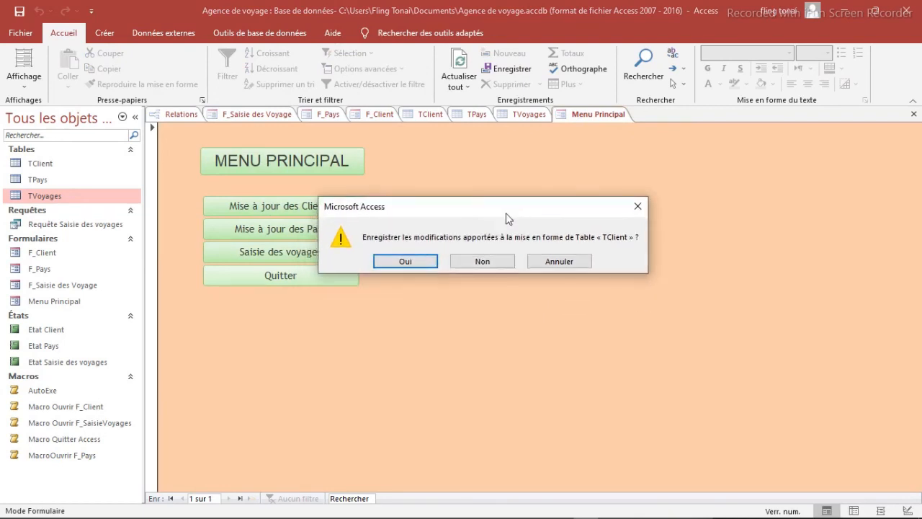
pyautogui.click(551, 265)
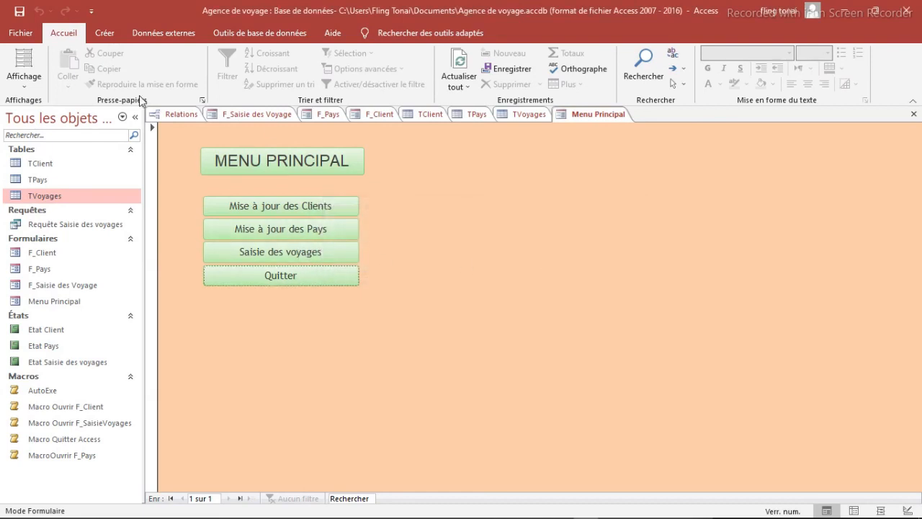
# Reopen the menu form in Design view and set the form's Barre défilement property to Verticale.
pyautogui.click(32, 80)
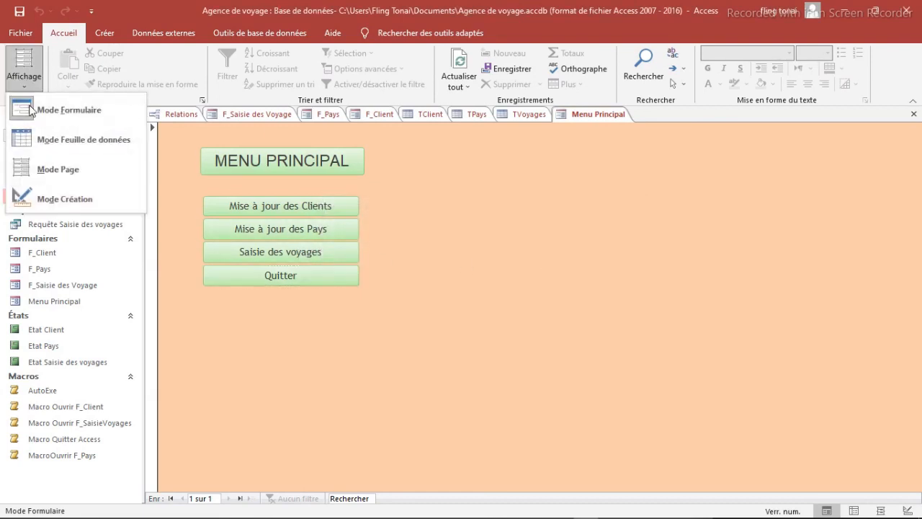
pyautogui.click(59, 197)
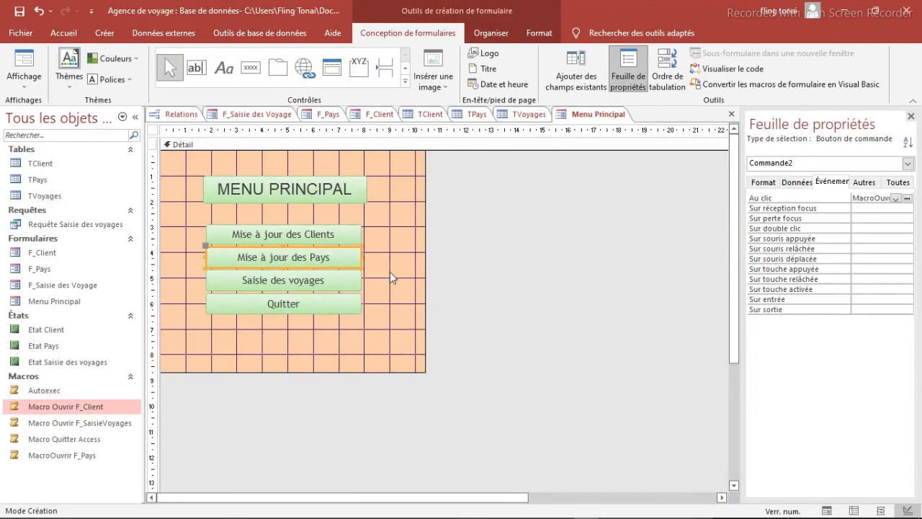
pyautogui.click(391, 250)
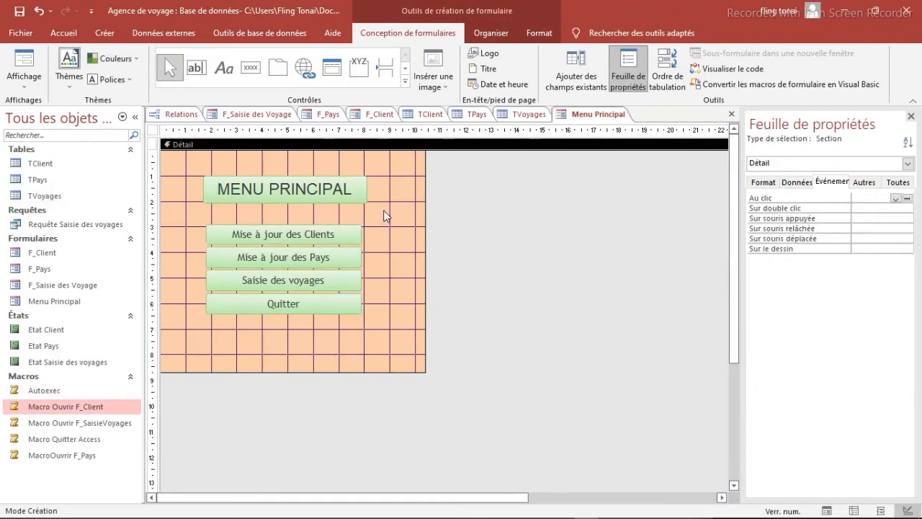
pyautogui.click(152, 132)
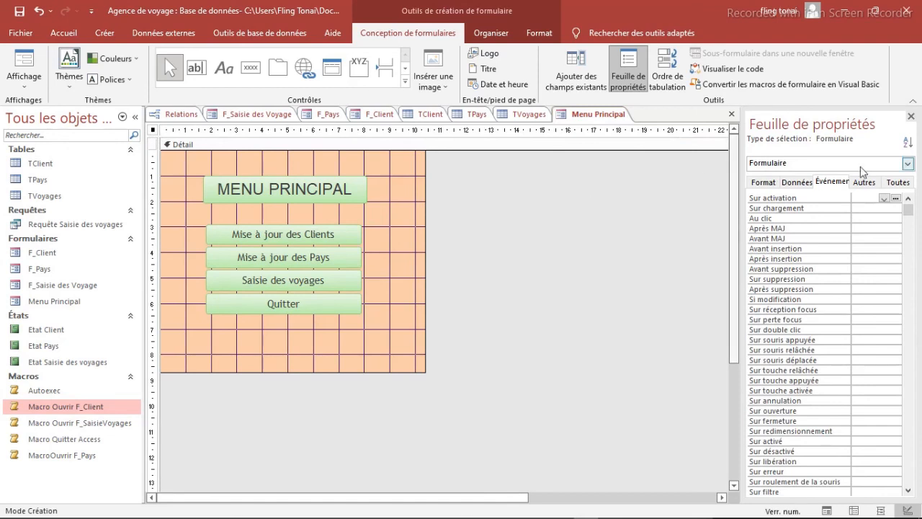
pyautogui.click(765, 182)
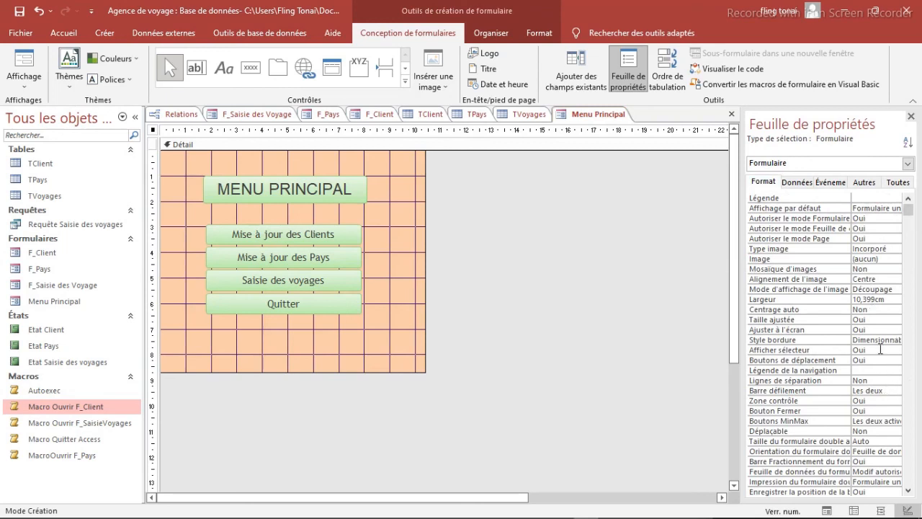
pyautogui.click(886, 390)
pyautogui.click(896, 390)
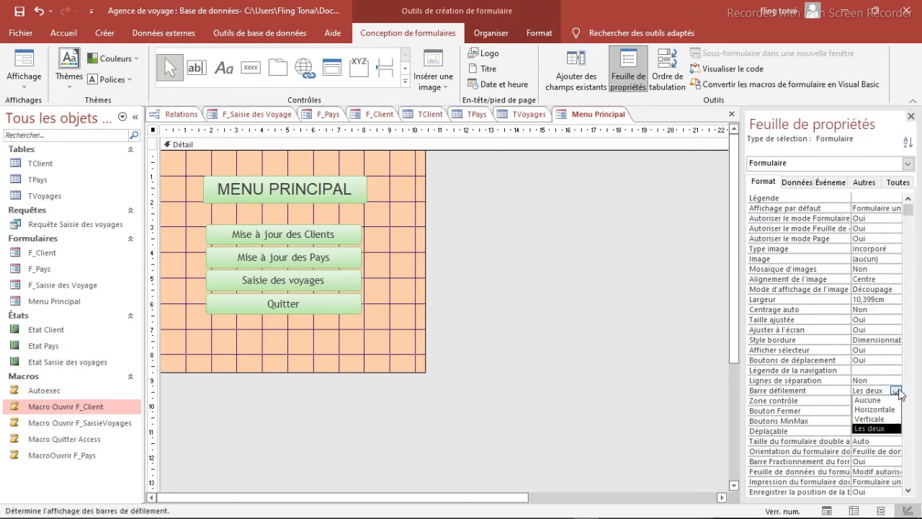
pyautogui.click(876, 419)
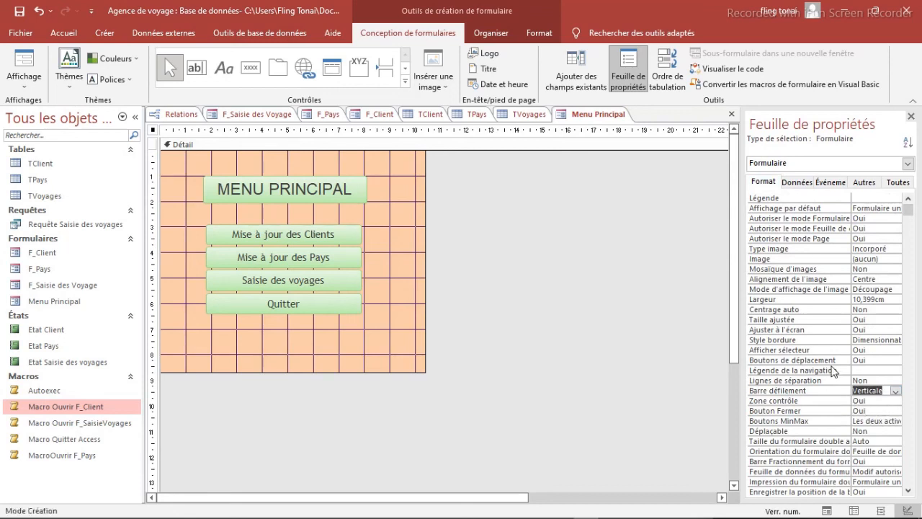
# Set the menu form's Boutons de déplacement property to Non.
pyautogui.click(883, 391)
pyautogui.click(880, 360)
pyautogui.click(896, 360)
pyautogui.click(880, 376)
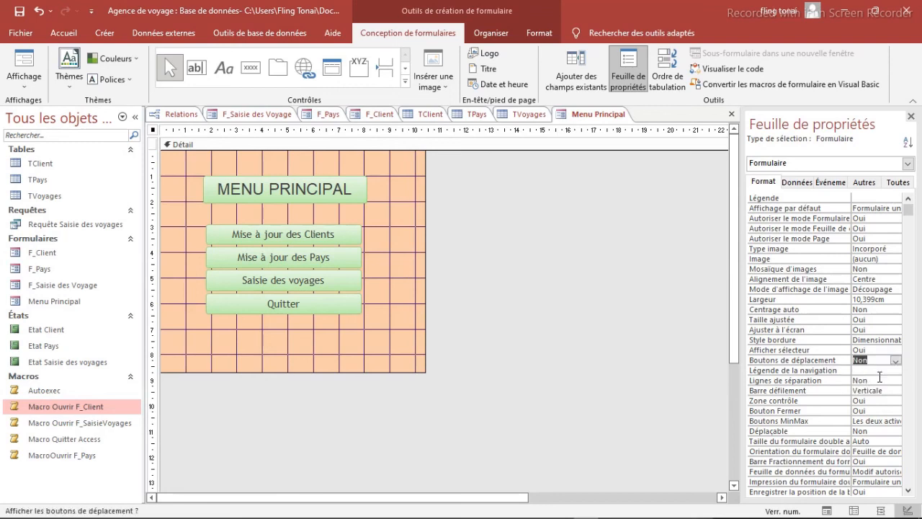
# Open F_Saisie des Voyage in Design view and set the form's Zone contrôle property to Non.
pyautogui.click(251, 114)
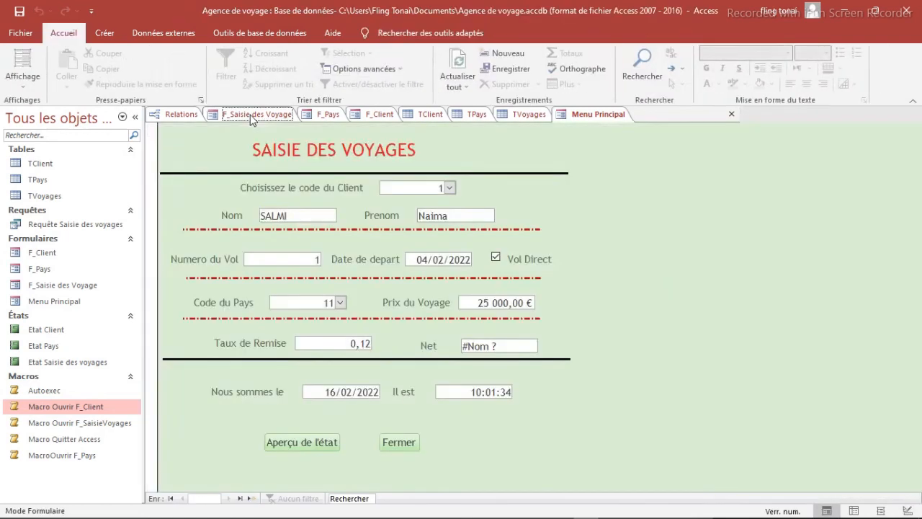
pyautogui.click(24, 85)
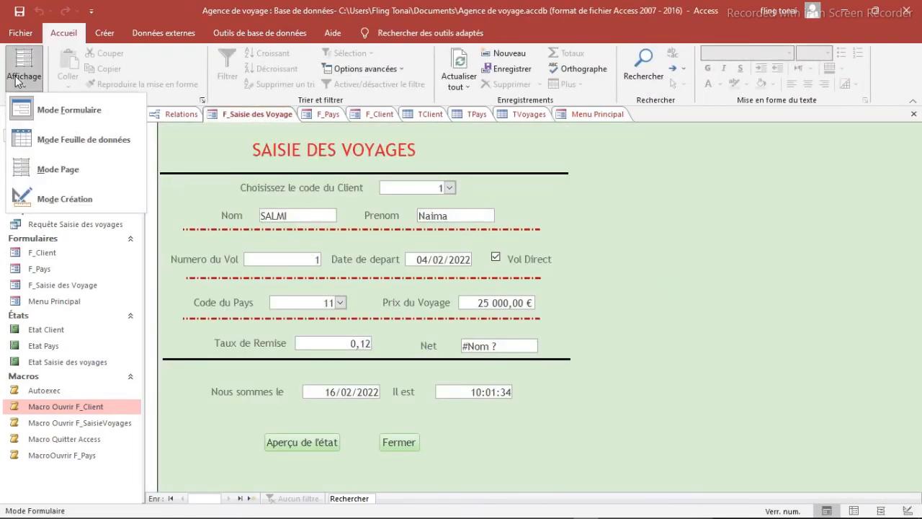
pyautogui.click(51, 198)
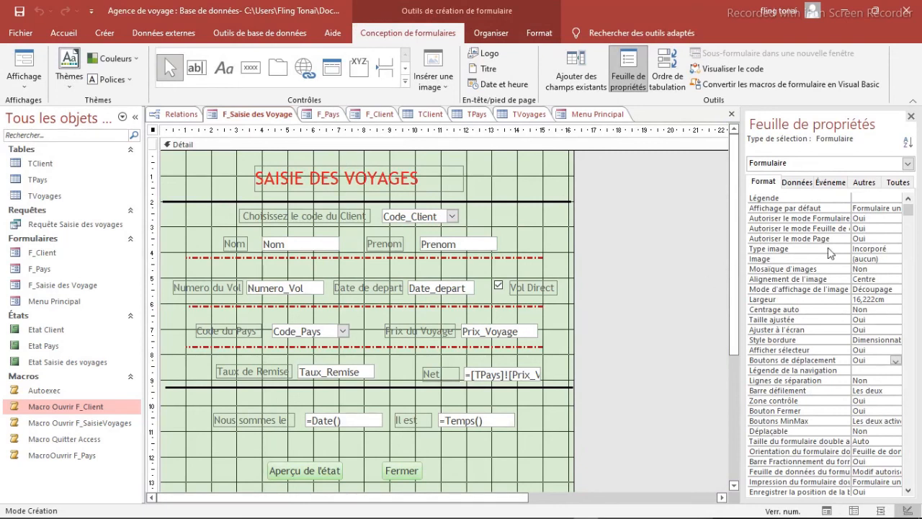
pyautogui.click(911, 331)
pyautogui.click(880, 359)
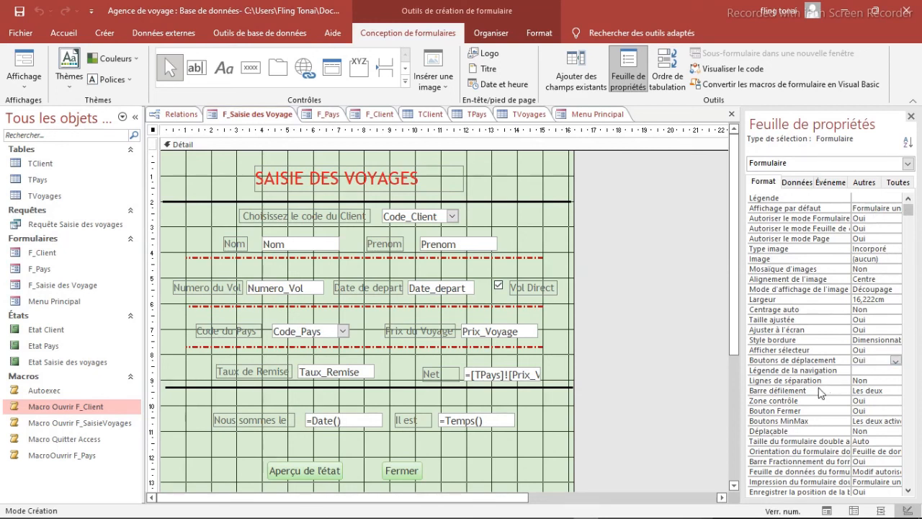
pyautogui.click(876, 400)
pyautogui.click(896, 401)
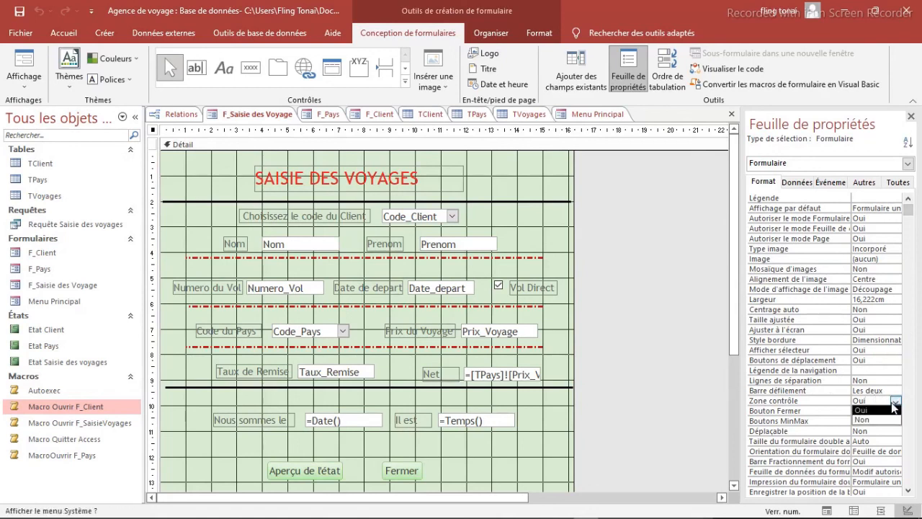
pyautogui.click(875, 420)
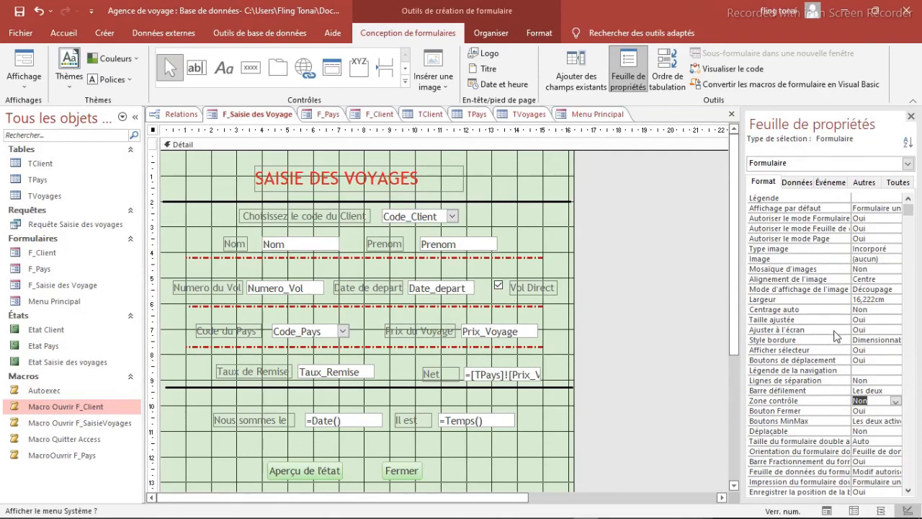
# Set Afficher sélecteur to Non and Centrage auto to Oui for F_Saisie des Voyage, and switch to F_Pays.
pyautogui.click(894, 351)
pyautogui.click(878, 368)
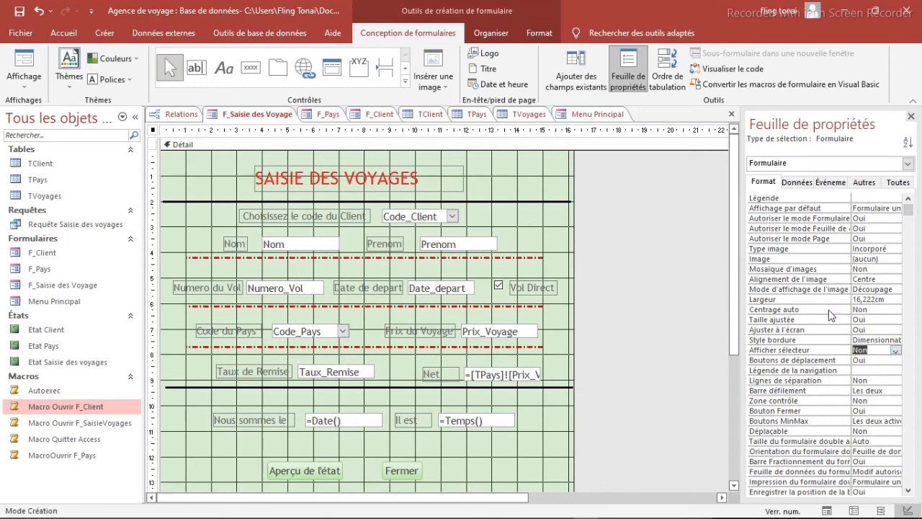
pyautogui.click(888, 308)
pyautogui.click(896, 310)
pyautogui.click(881, 321)
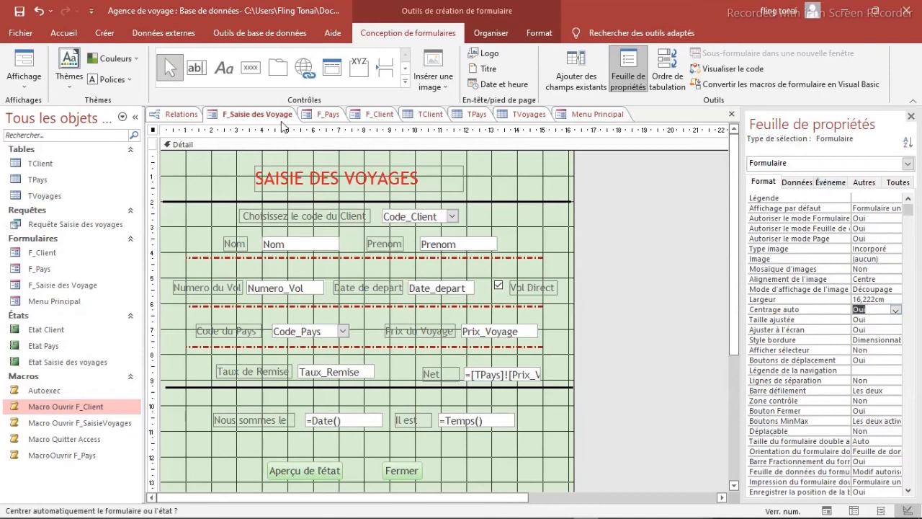
pyautogui.click(324, 117)
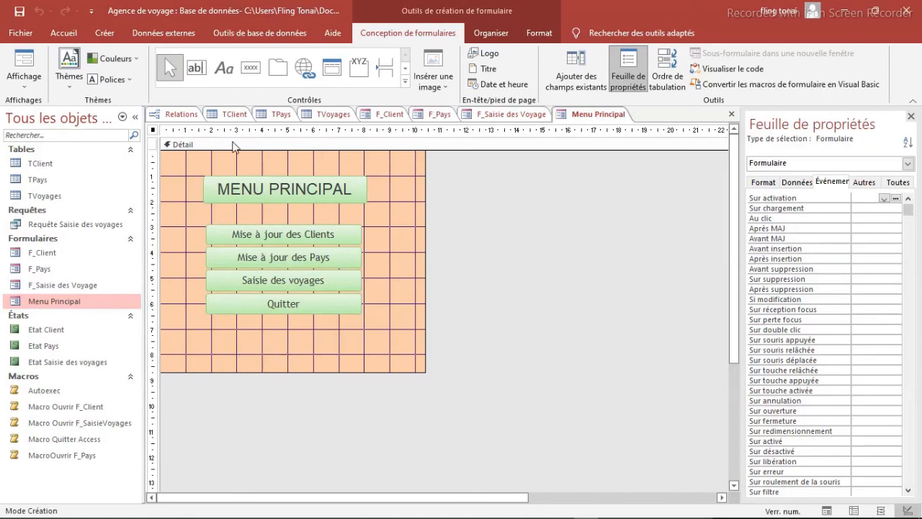
# Add a command button below Quitter that closes the form (Fermer un formulaire), using the Sortir par la portière image, and centre it under the menu buttons.
pyautogui.click(250, 67)
pyautogui.click(266, 346)
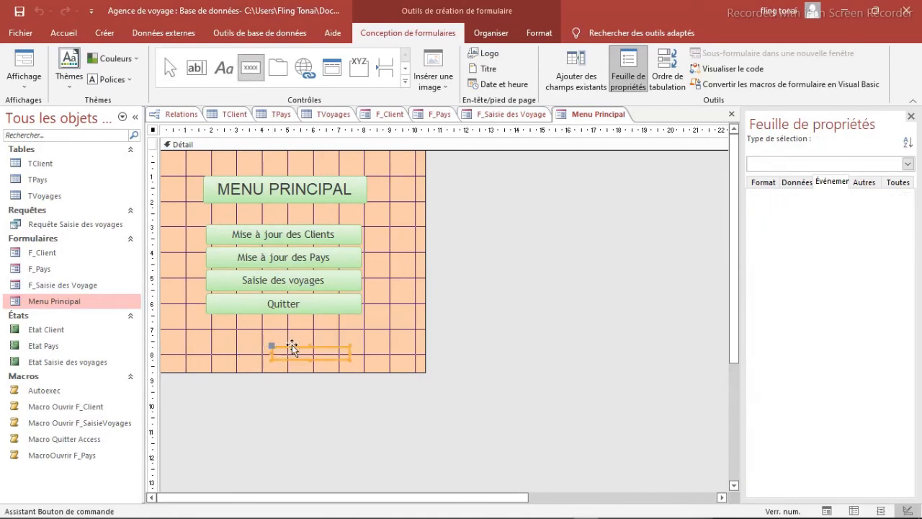
pyautogui.click(465, 216)
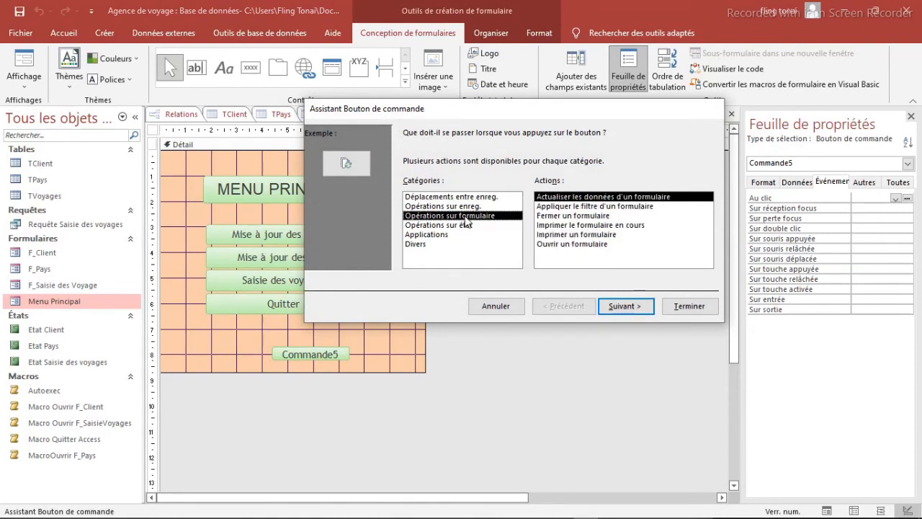
pyautogui.click(577, 216)
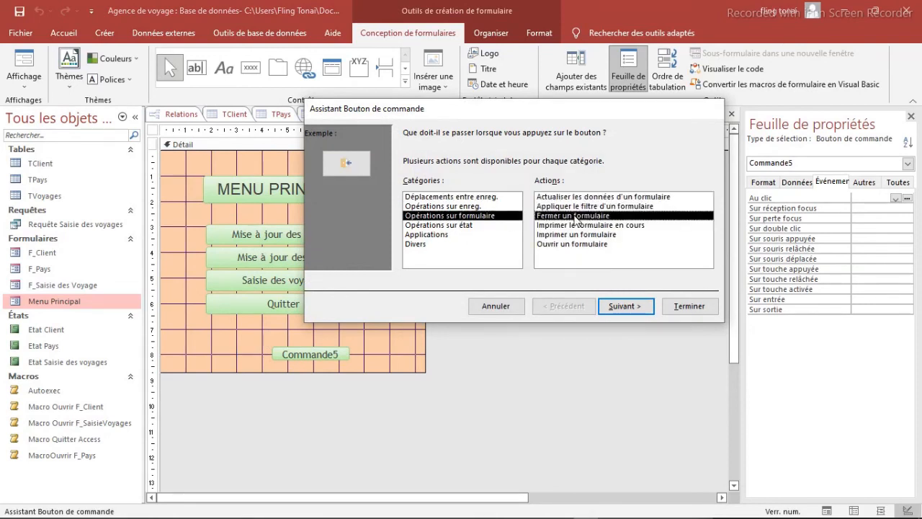
pyautogui.click(627, 307)
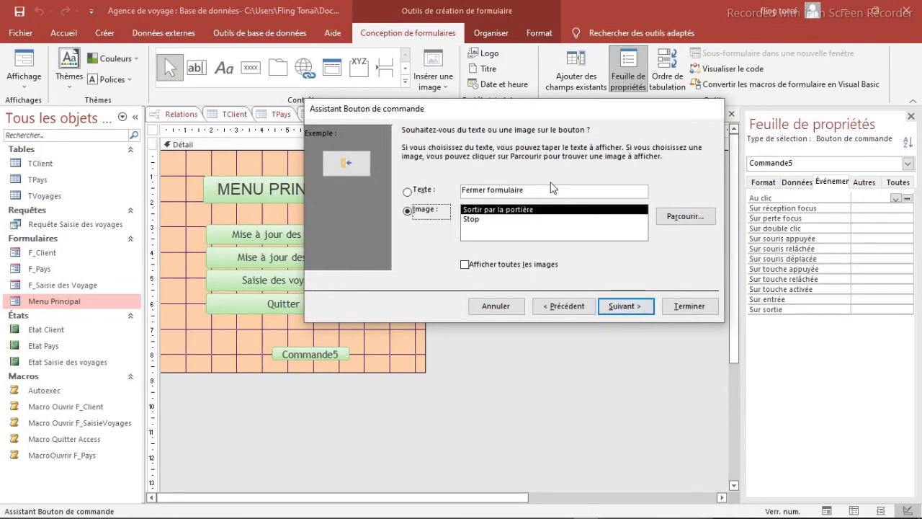
pyautogui.click(623, 309)
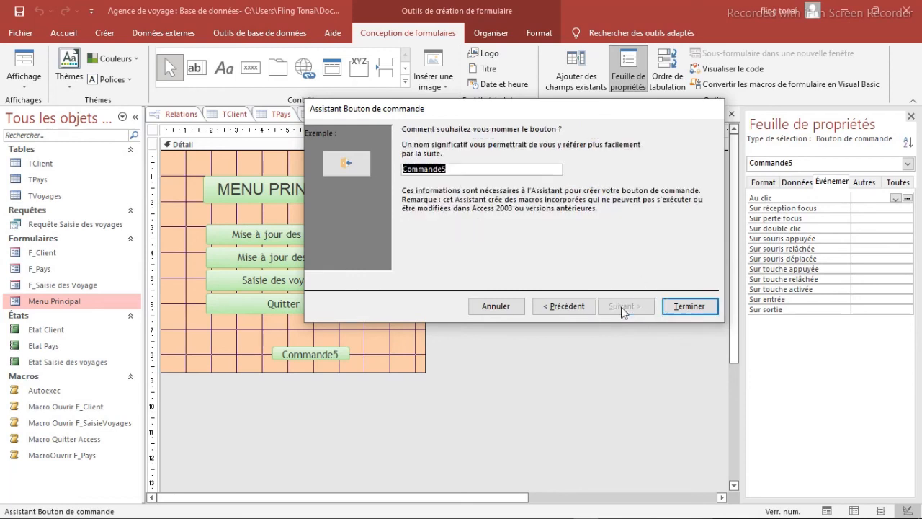
pyautogui.click(678, 310)
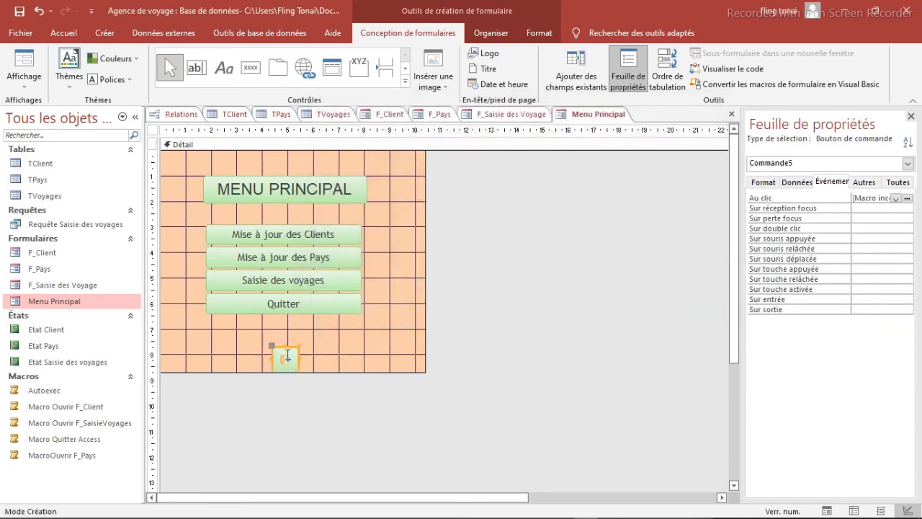
pyautogui.moveTo(274, 345); pyautogui.dragTo(271, 333)
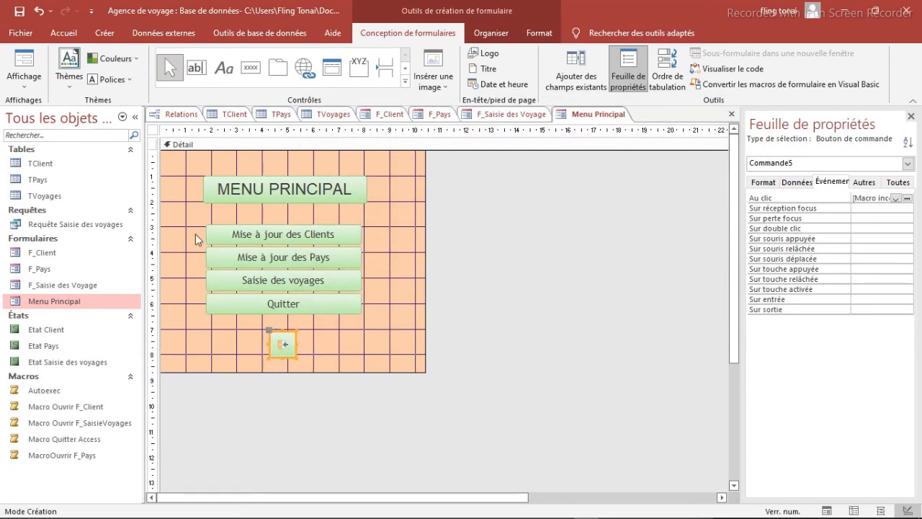
# Show the Menu Principal form in Form view, test its new exit button and save the design changes.
pyautogui.click(24, 61)
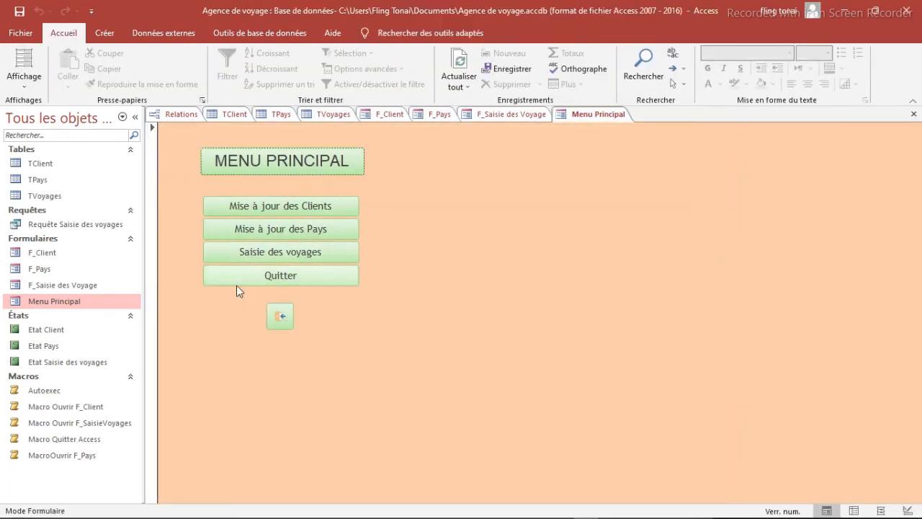
pyautogui.click(284, 320)
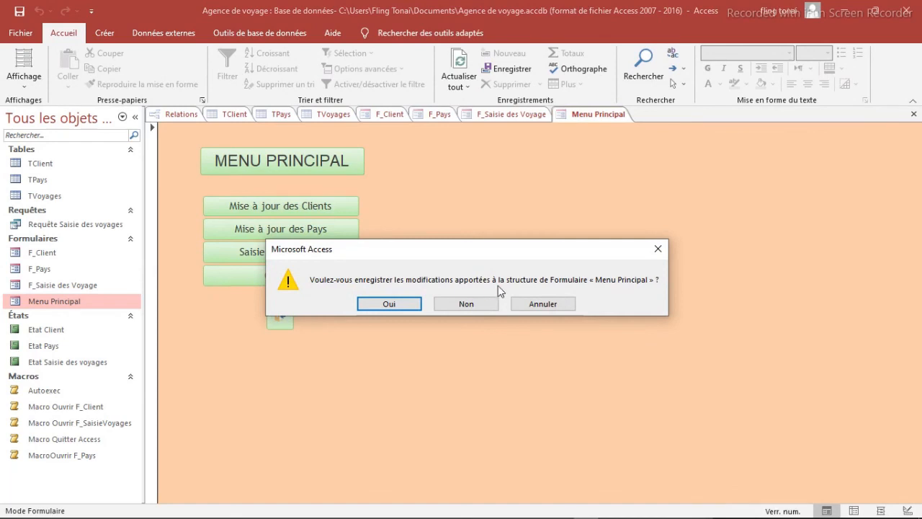
pyautogui.click(407, 306)
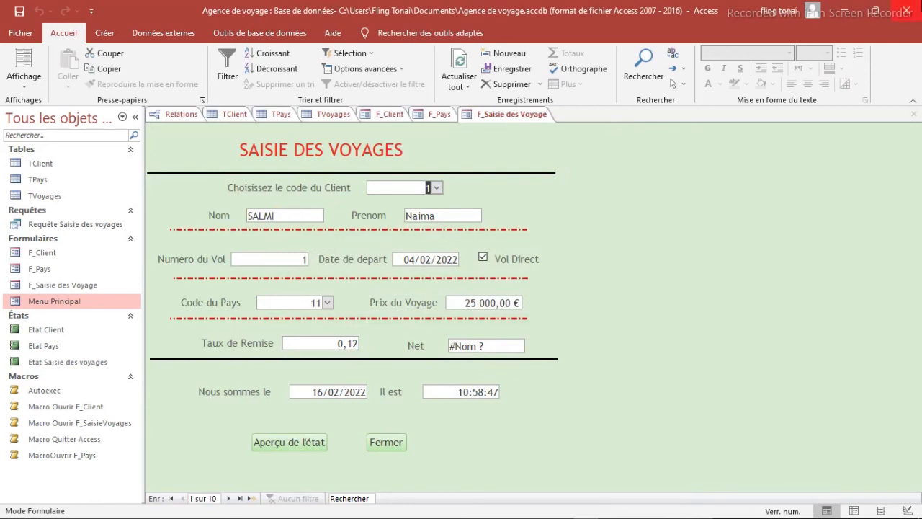
# Close Access, restart it and reopen the recent database Agence de voyage.
pyautogui.click(905, 12)
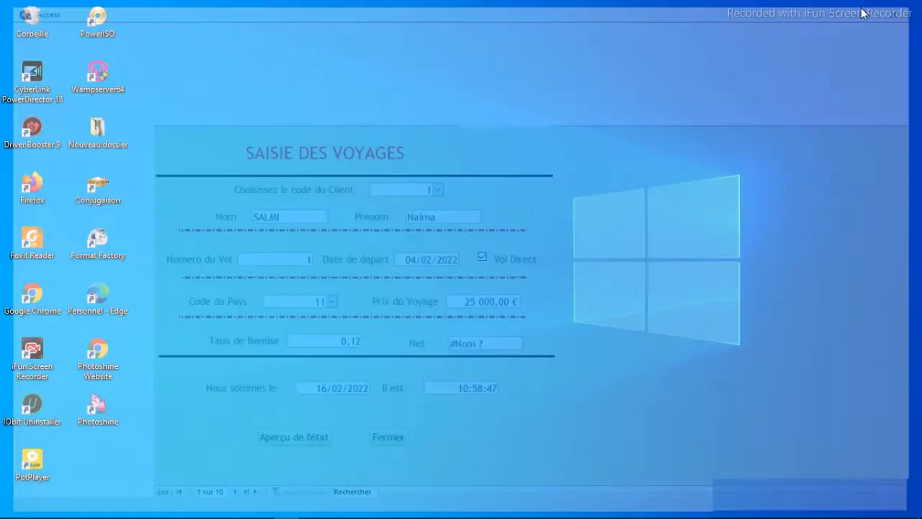
pyautogui.moveTo(286, 517)
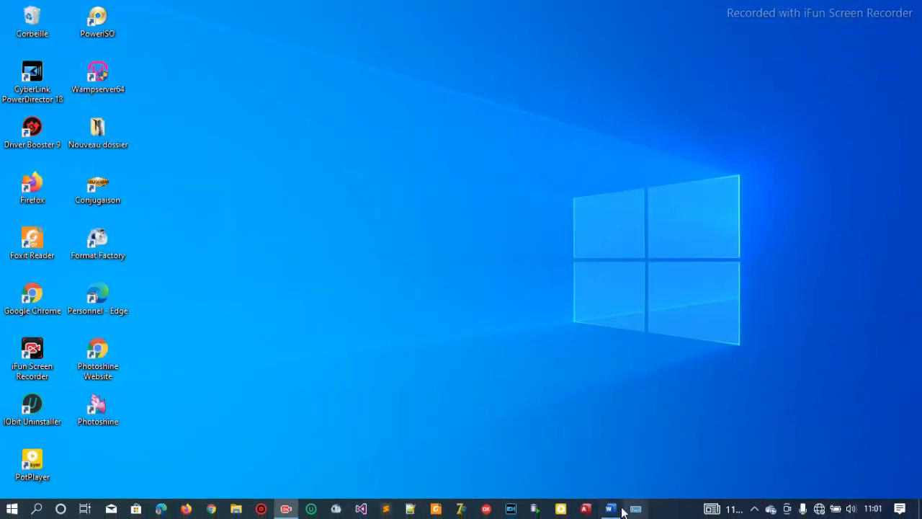
pyautogui.click(585, 508)
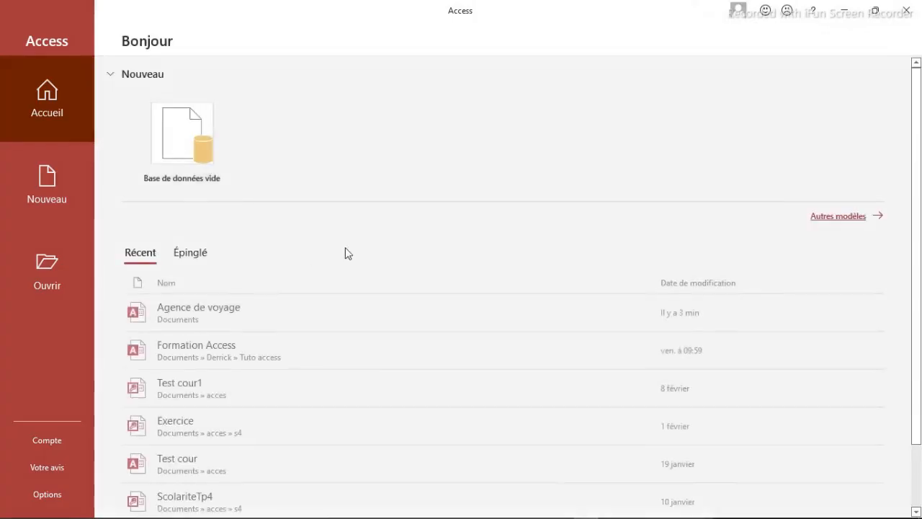
pyautogui.click(203, 327)
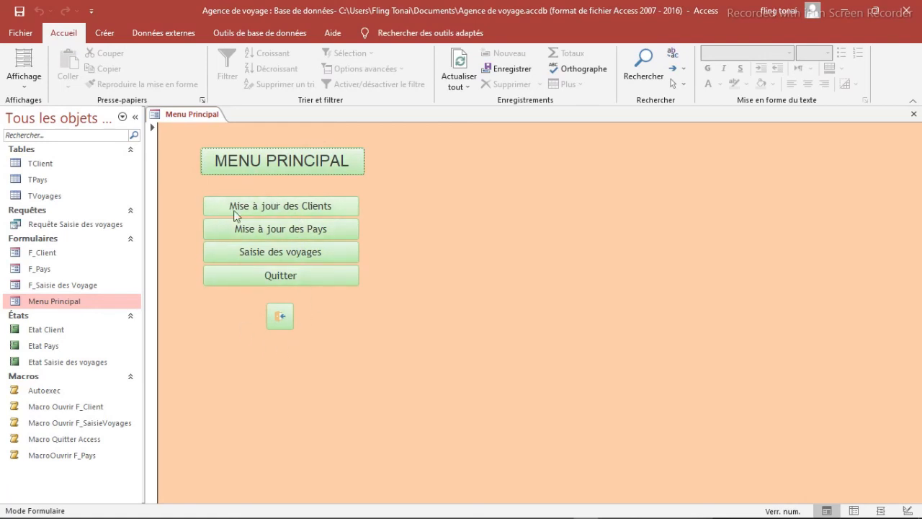
# Test Mise à jour des Clients from the main menu and preview the client report at closer zoom.
pyautogui.click(257, 208)
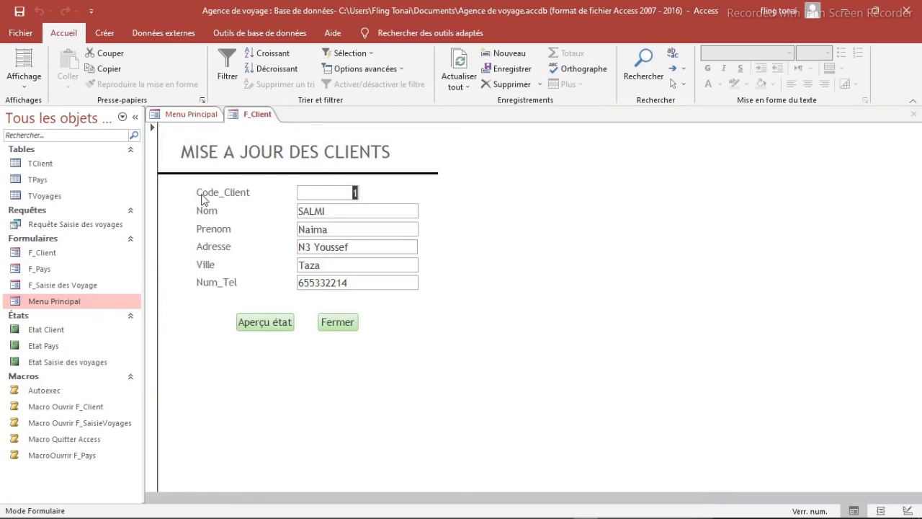
pyautogui.click(276, 327)
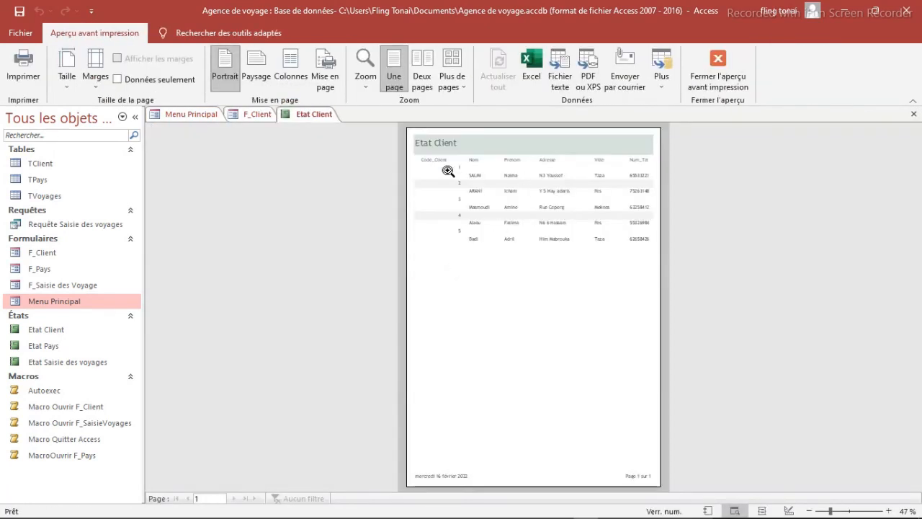
pyautogui.click(524, 257)
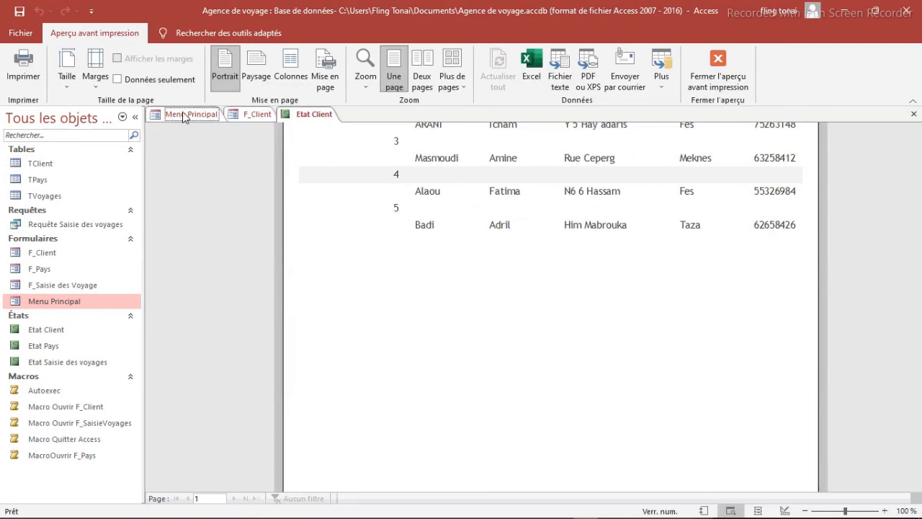
# Test Saisie des voyages from the main menu and examine the trip report in its print preview.
pyautogui.click(186, 114)
pyautogui.click(281, 252)
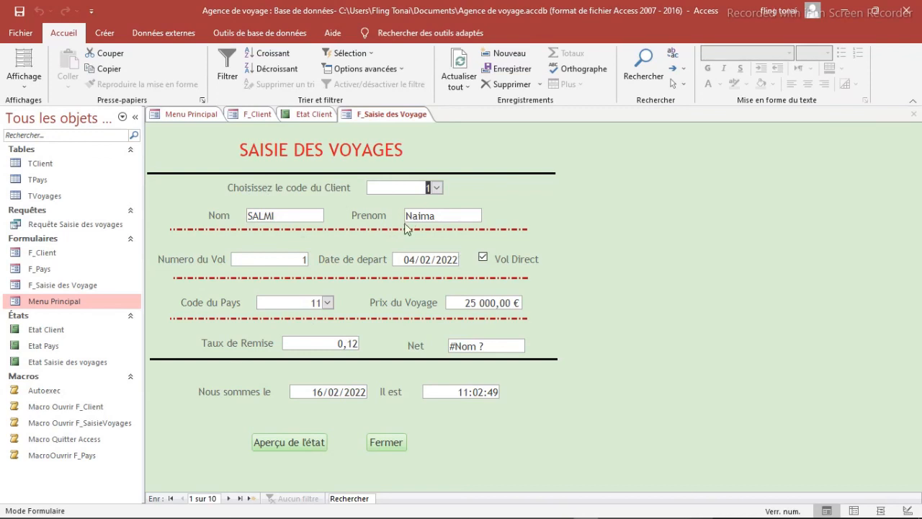
pyautogui.click(290, 439)
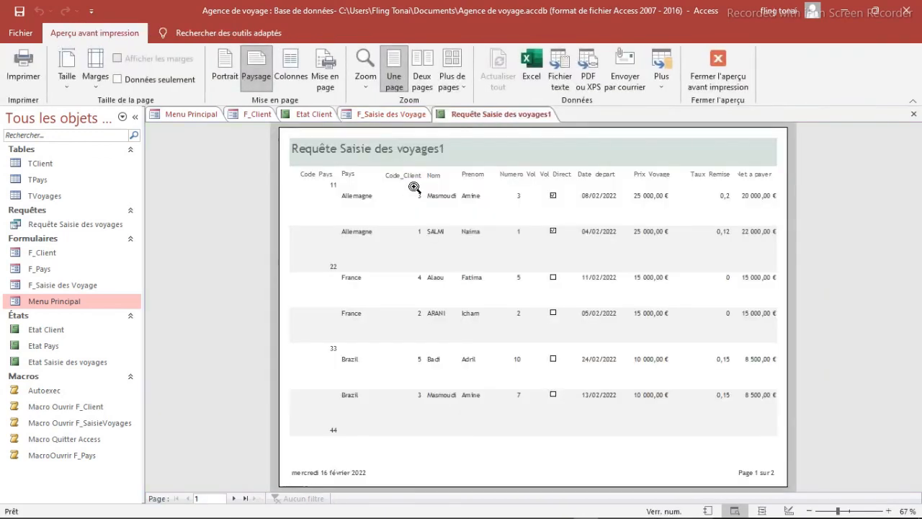
pyautogui.click(539, 198)
pyautogui.click(468, 328)
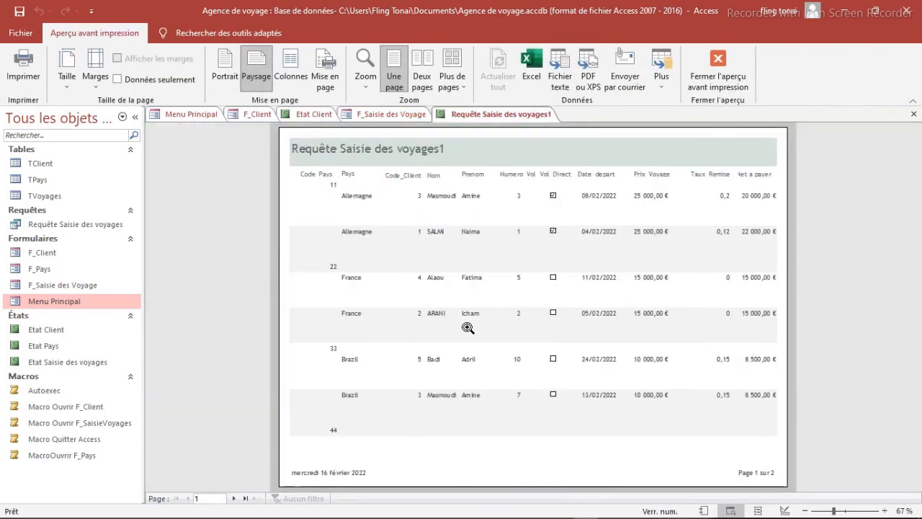
# Close the main menu with its exit button, and close the Requête Saisie des voyages1 report, the F_Saisie des Voyage form and the Etat Client report.
pyautogui.click(191, 114)
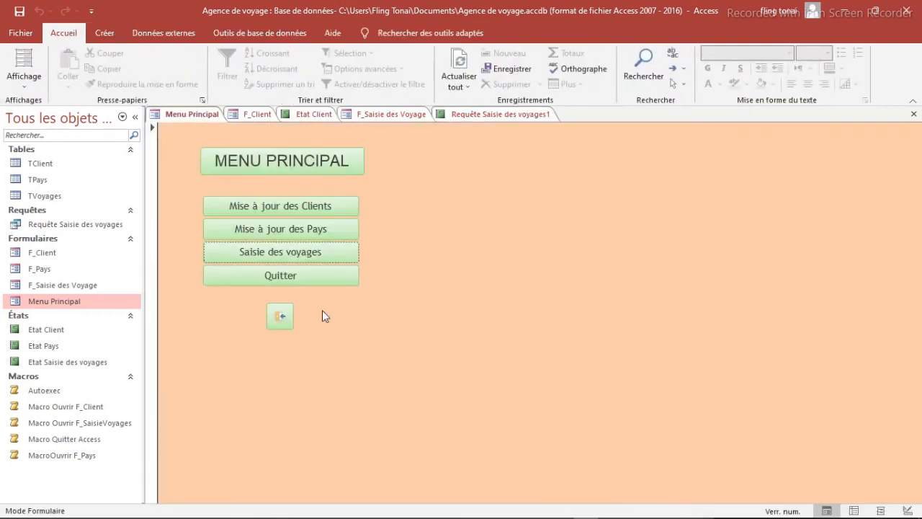
pyautogui.click(278, 318)
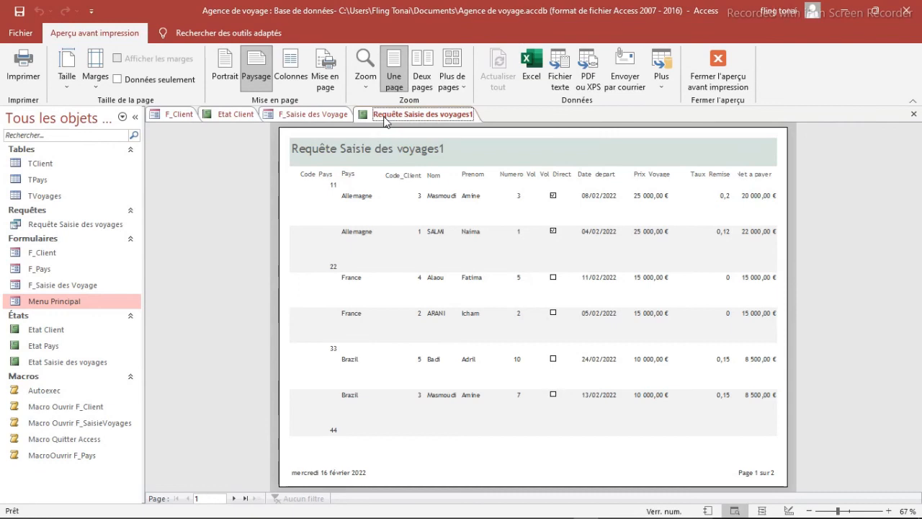
pyautogui.rightClick(386, 121)
pyautogui.click(407, 137)
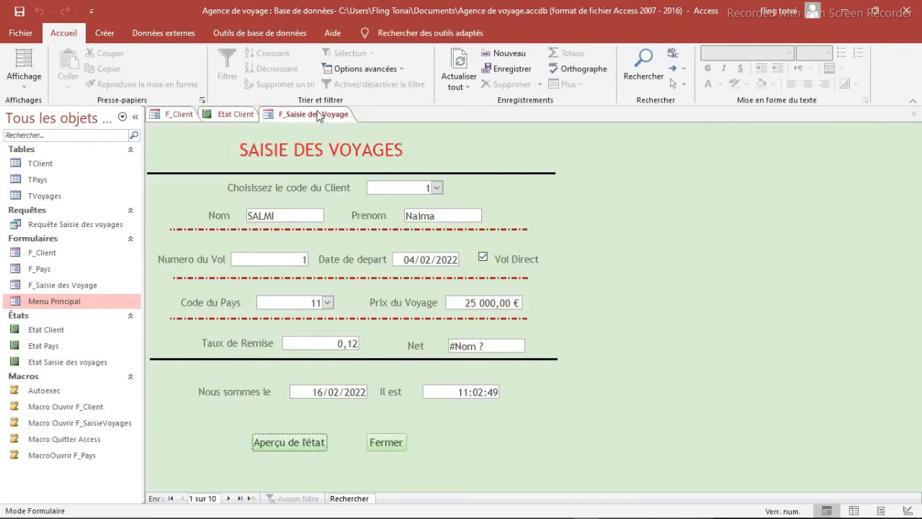
pyautogui.rightClick(319, 117)
pyautogui.click(330, 135)
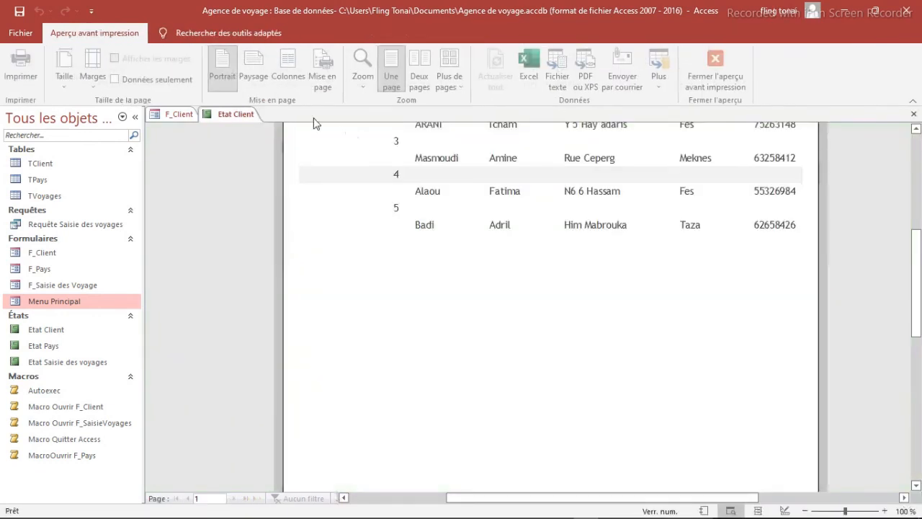
pyautogui.rightClick(231, 119)
pyautogui.click(259, 138)
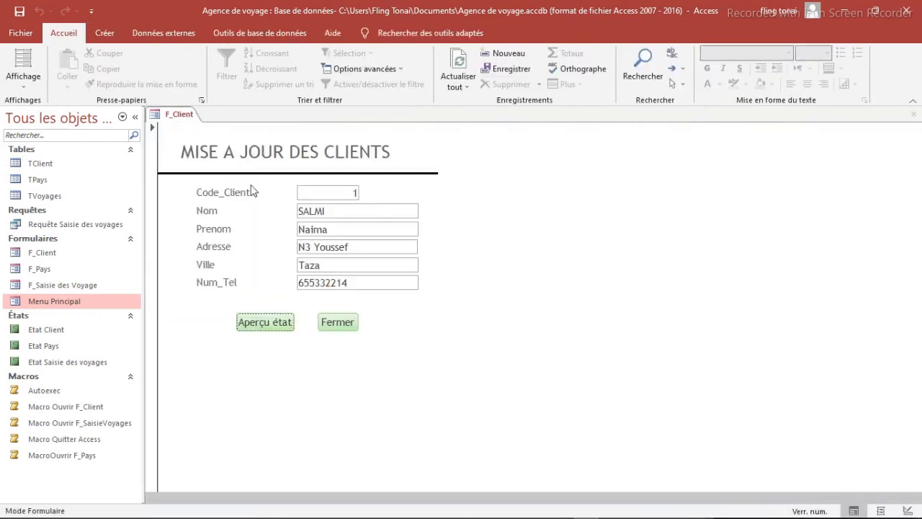
# Reopen the Menu Principal form and close the F_Client form.
pyautogui.doubleClick(53, 303)
pyautogui.rightClick(167, 118)
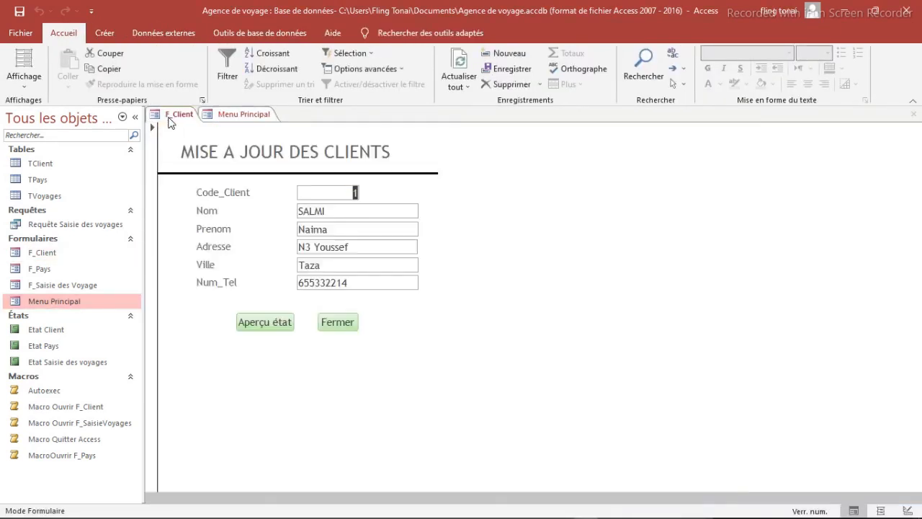
pyautogui.click(203, 143)
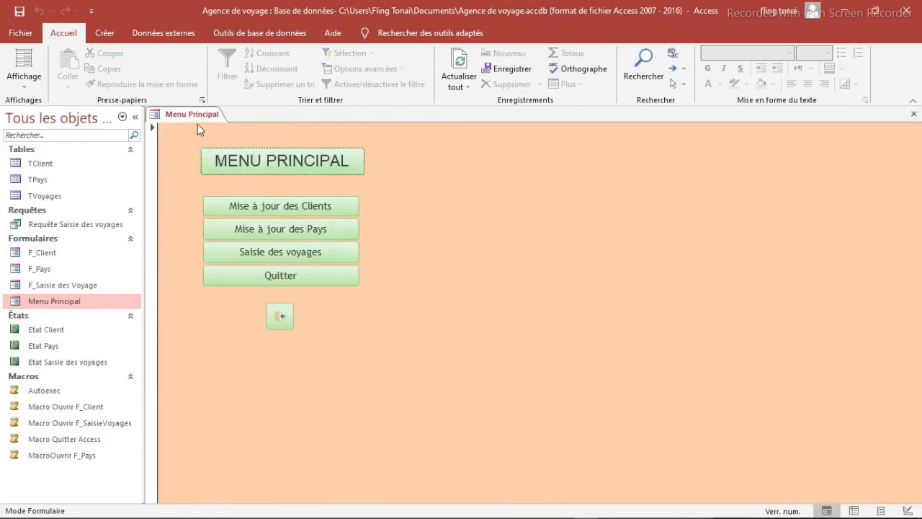